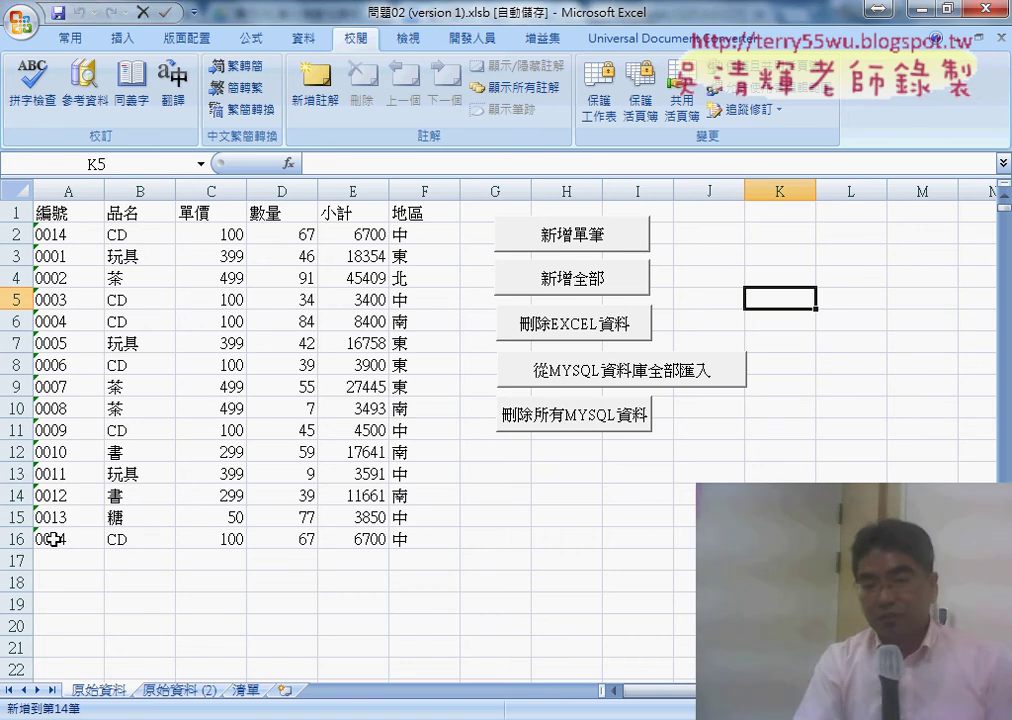
Select the row 16 record (0014, CD) and insert it into MySQL with 新增單筆, confirming the message.
{"action": "left_click_drag", "start_coordinate": [52, 539], "coordinate": [405, 539]}
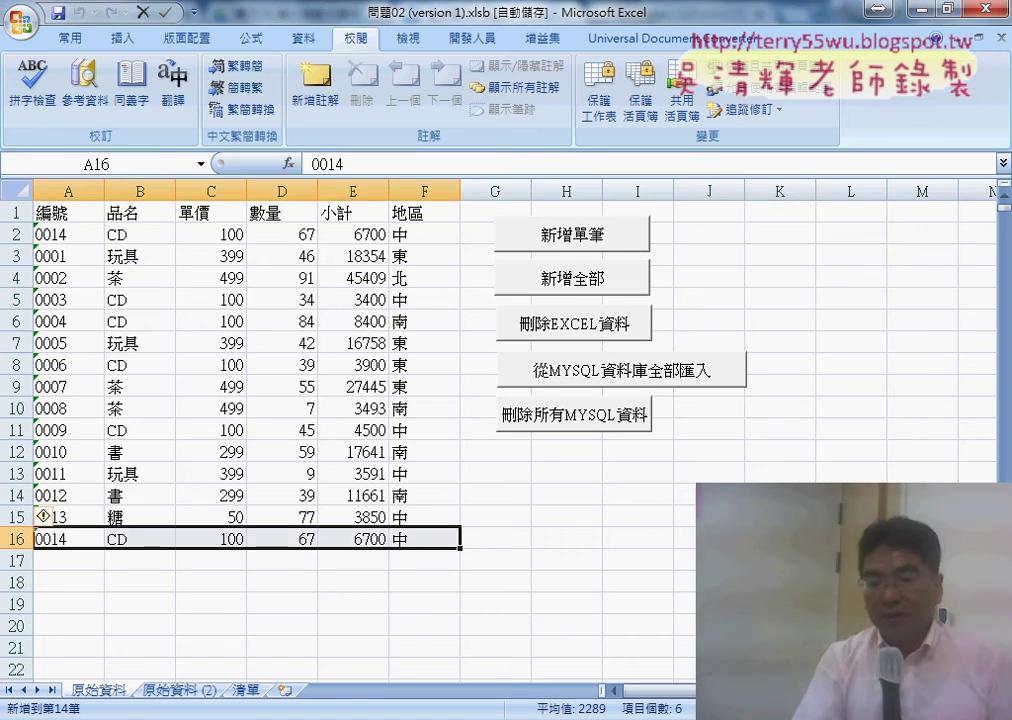
{"action": "left_click", "coordinate": [474, 648]}
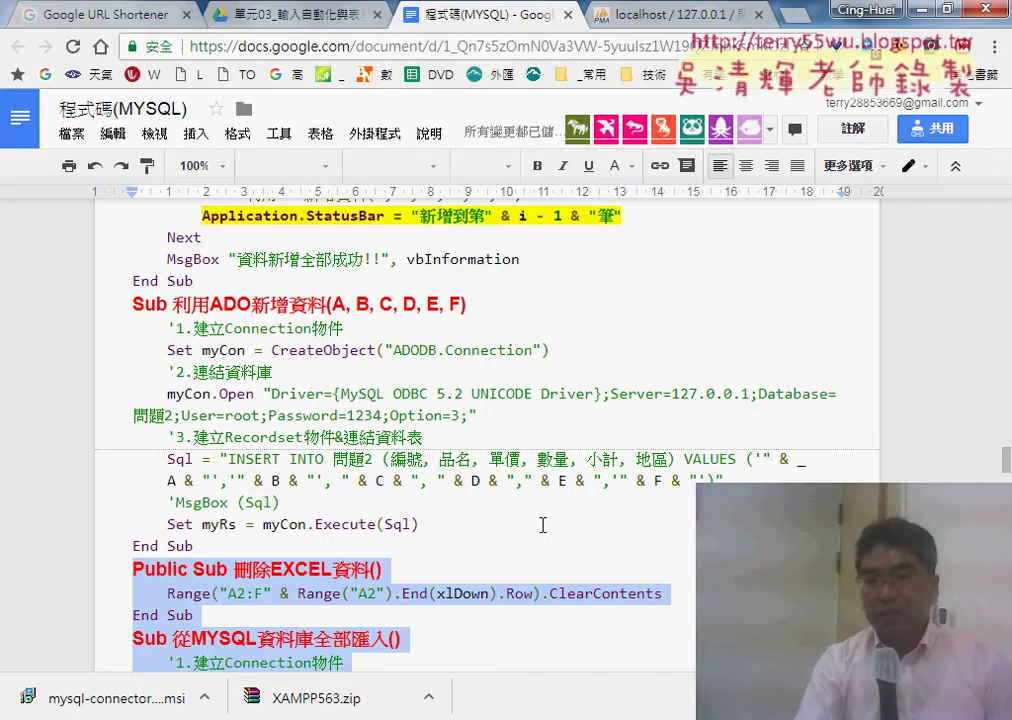
{"action": "left_click", "coordinate": [690, 15]}
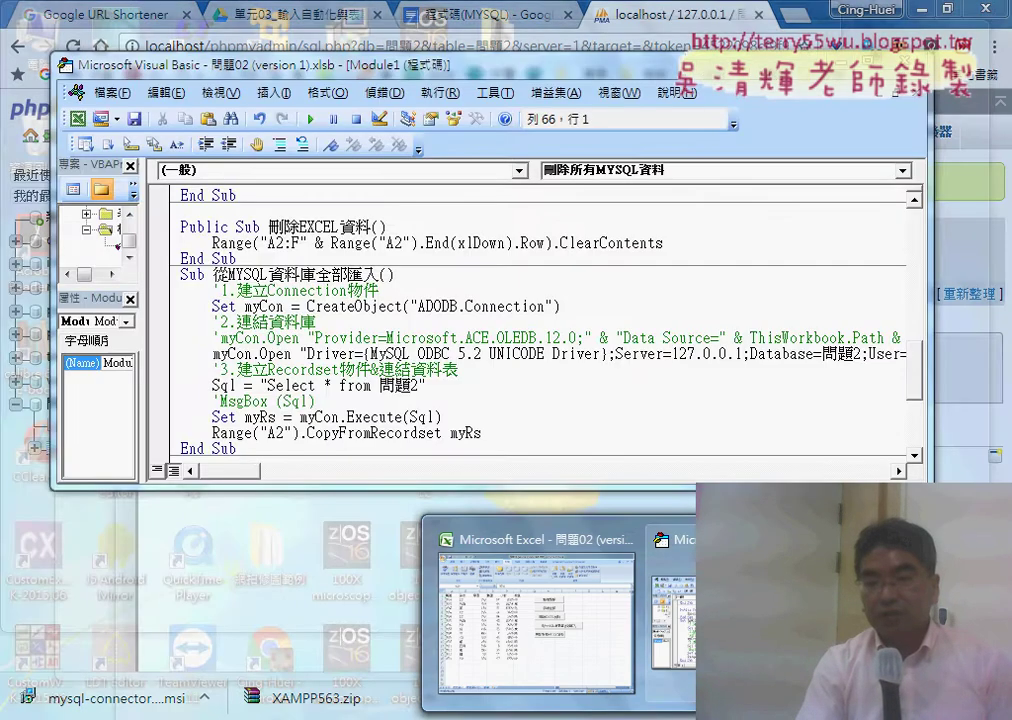
{"action": "left_click", "coordinate": [490, 625]}
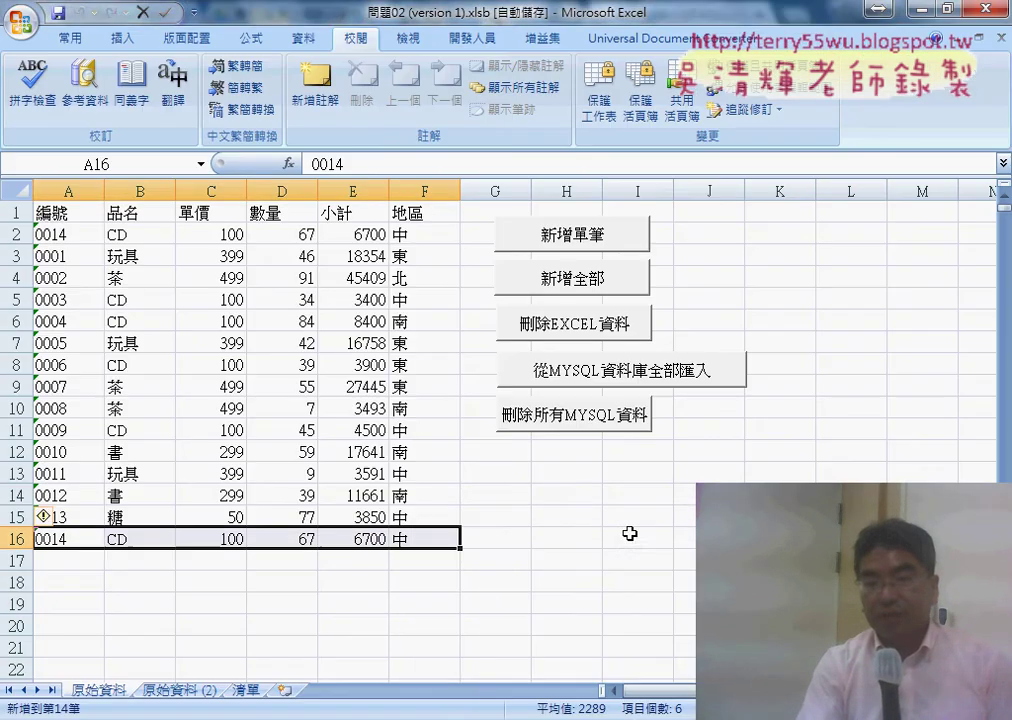
{"action": "left_click", "coordinate": [593, 242]}
{"action": "left_click", "coordinate": [565, 438]}
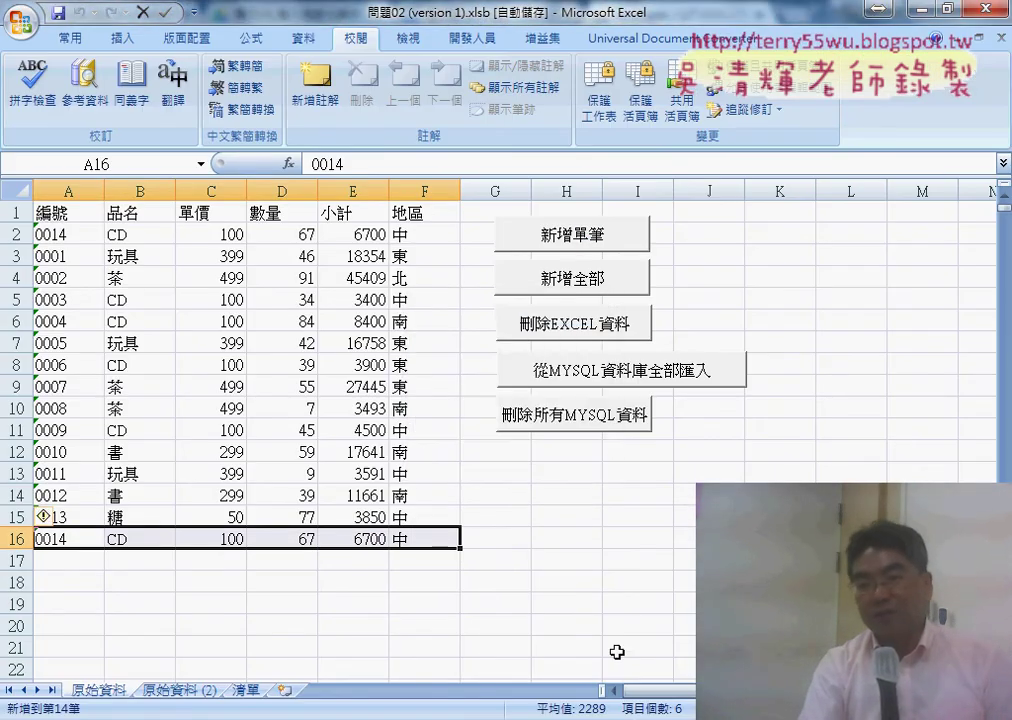
Reload 問題2 in phpMyAdmin to confirm it holds only the 0014 CD row, then return to Excel.
{"action": "left_click", "coordinate": [370, 620]}
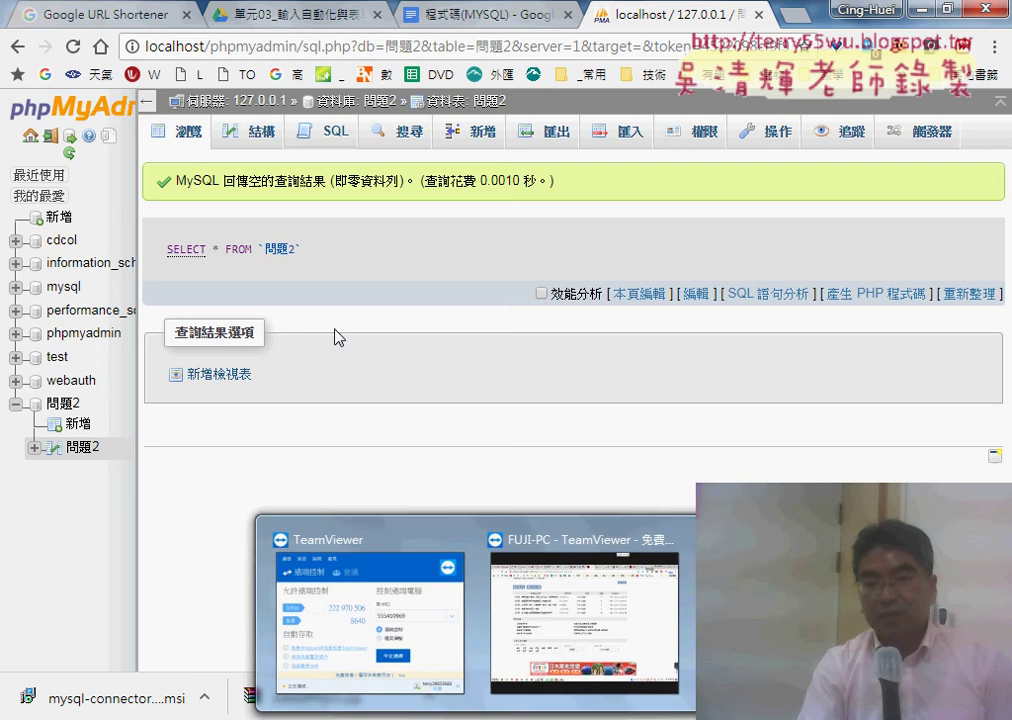
{"action": "left_click", "coordinate": [84, 447]}
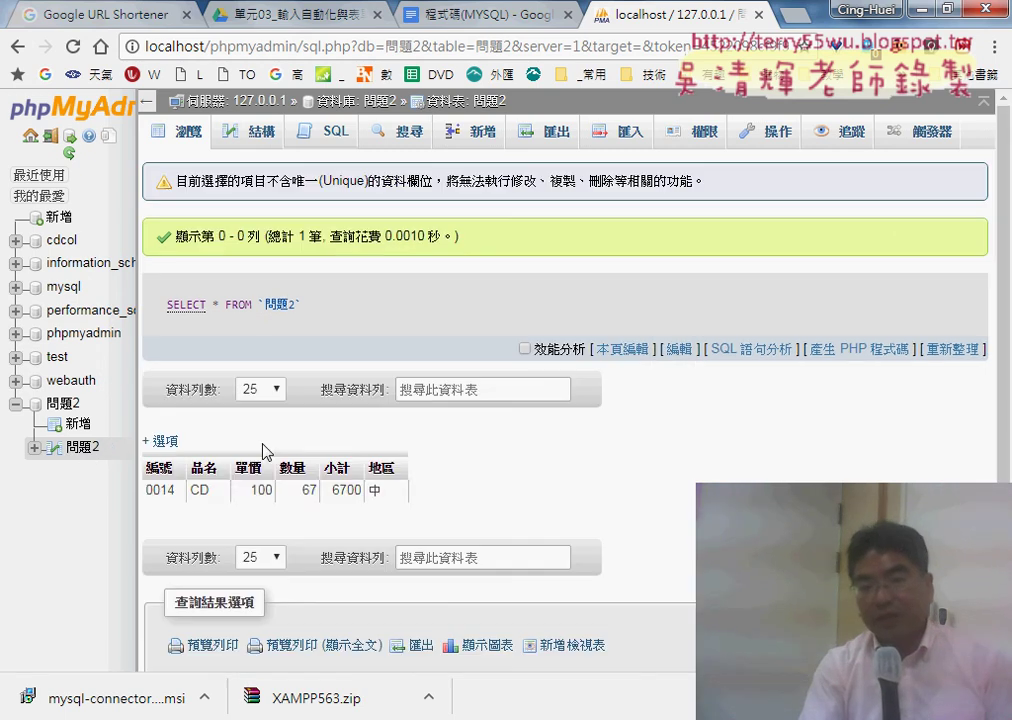
{"action": "left_click", "coordinate": [920, 9]}
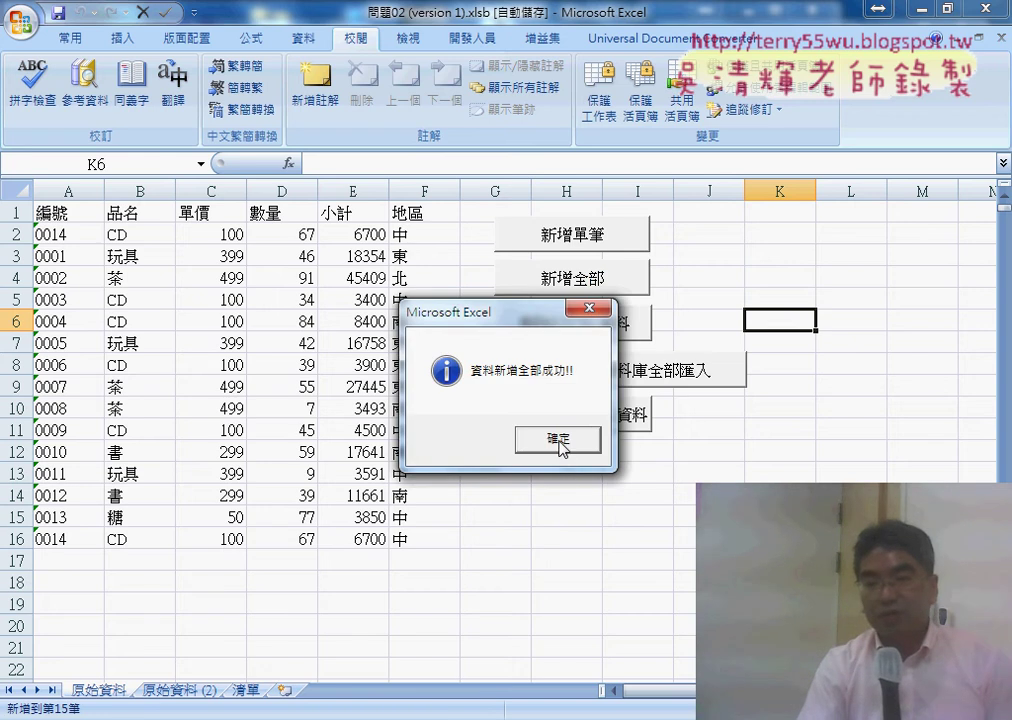
Dismiss the insert-all message and check that phpMyAdmin's 問題2 now lists 16 rows.
{"action": "left_click", "coordinate": [559, 440]}
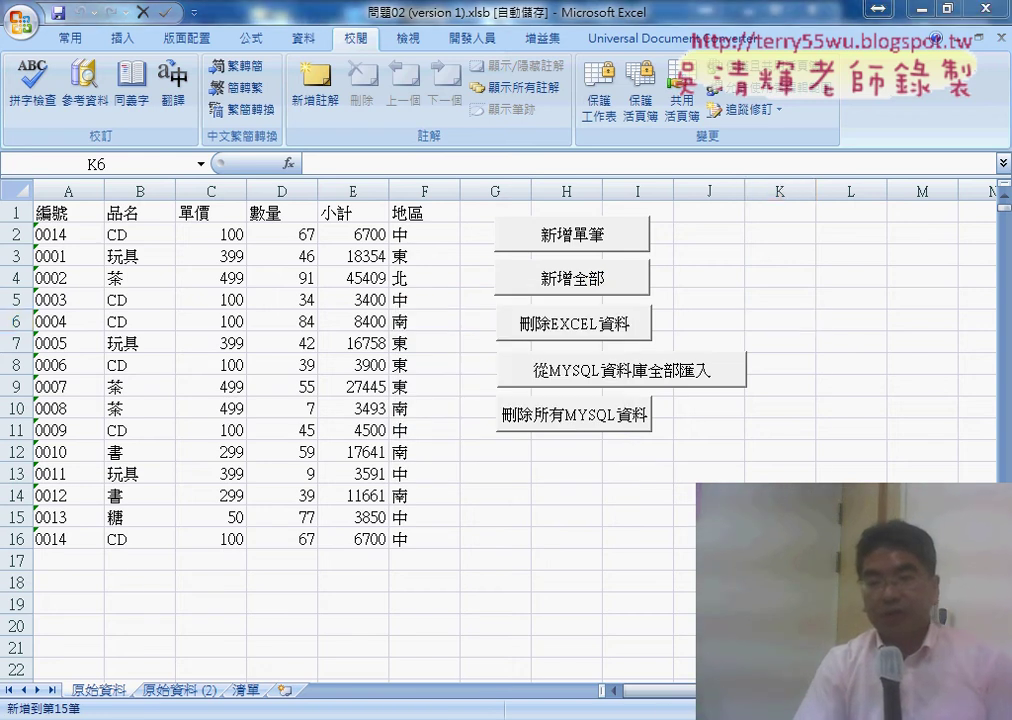
{"action": "key", "text": "alt+Tab"}
{"action": "left_click", "coordinate": [85, 450]}
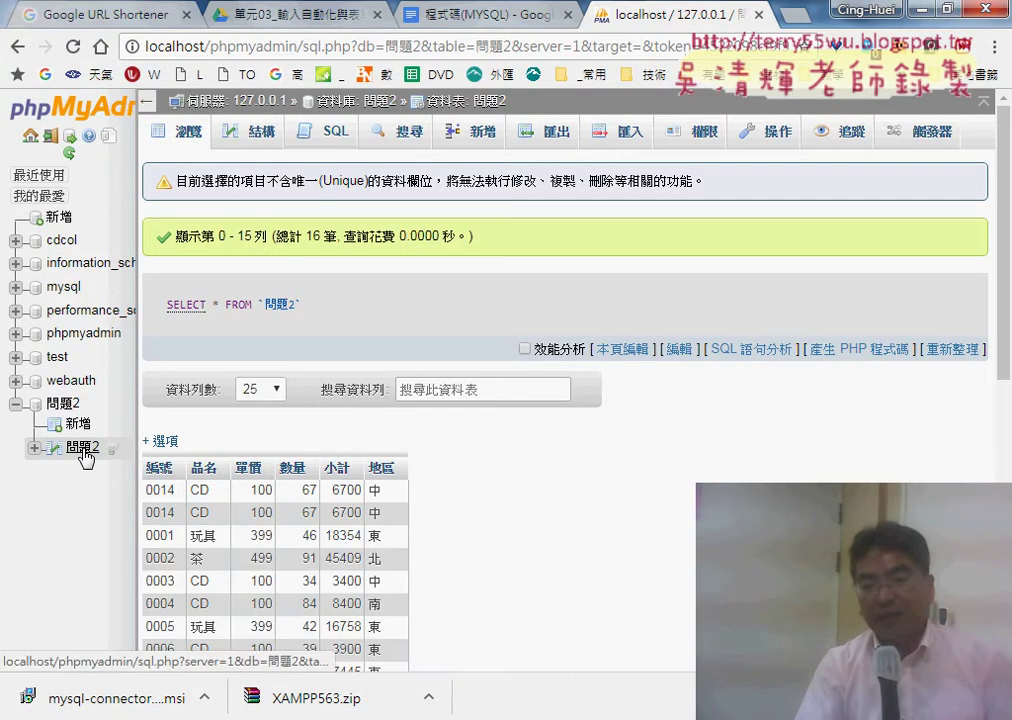
{"action": "scroll", "coordinate": [400, 495], "scroll_direction": "down", "scroll_amount": 3}
{"action": "scroll", "coordinate": [411, 501], "scroll_direction": "down", "scroll_amount": 2}
{"action": "scroll", "coordinate": [411, 501], "scroll_direction": "up", "scroll_amount": 3}
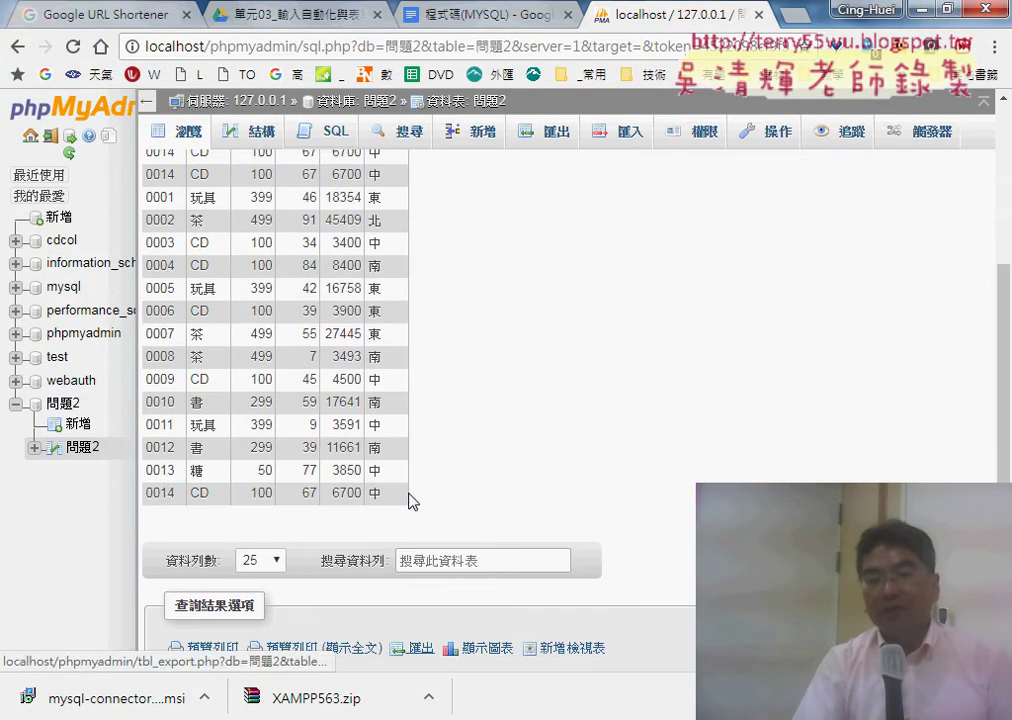
{"action": "key", "text": "alt+Tab"}
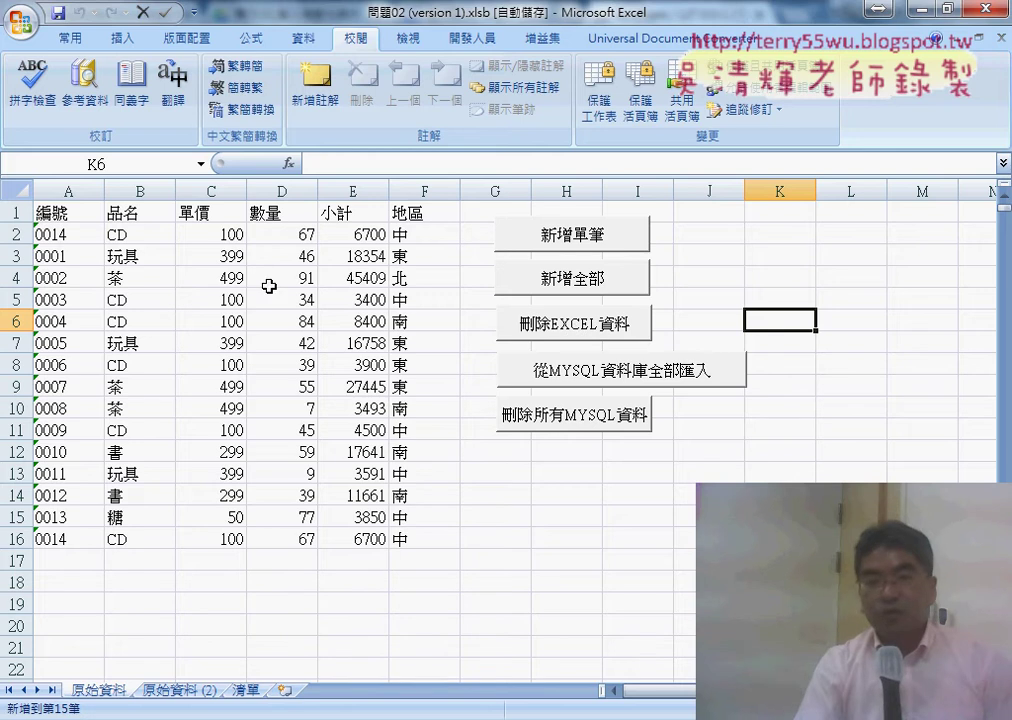
Clear data rows A2:F16 with 刪除EXCEL資料 and open that button's 指定巨集 dialog.
{"action": "left_click_drag", "start_coordinate": [46, 231], "coordinate": [398, 541]}
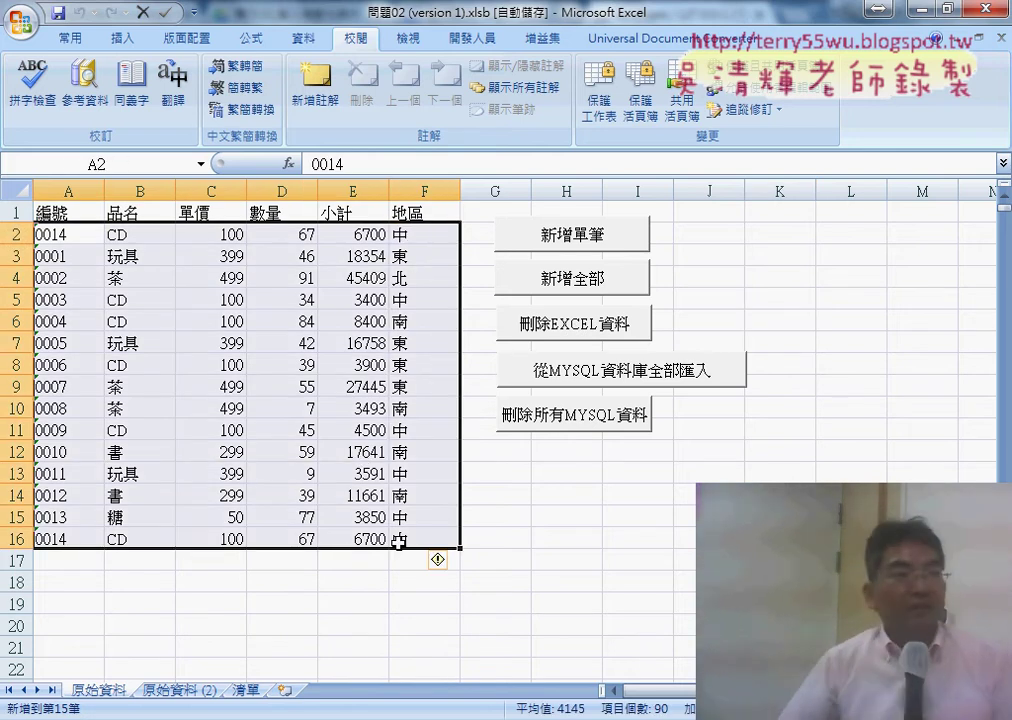
{"action": "left_click", "coordinate": [576, 338]}
{"action": "right_click", "coordinate": [576, 338]}
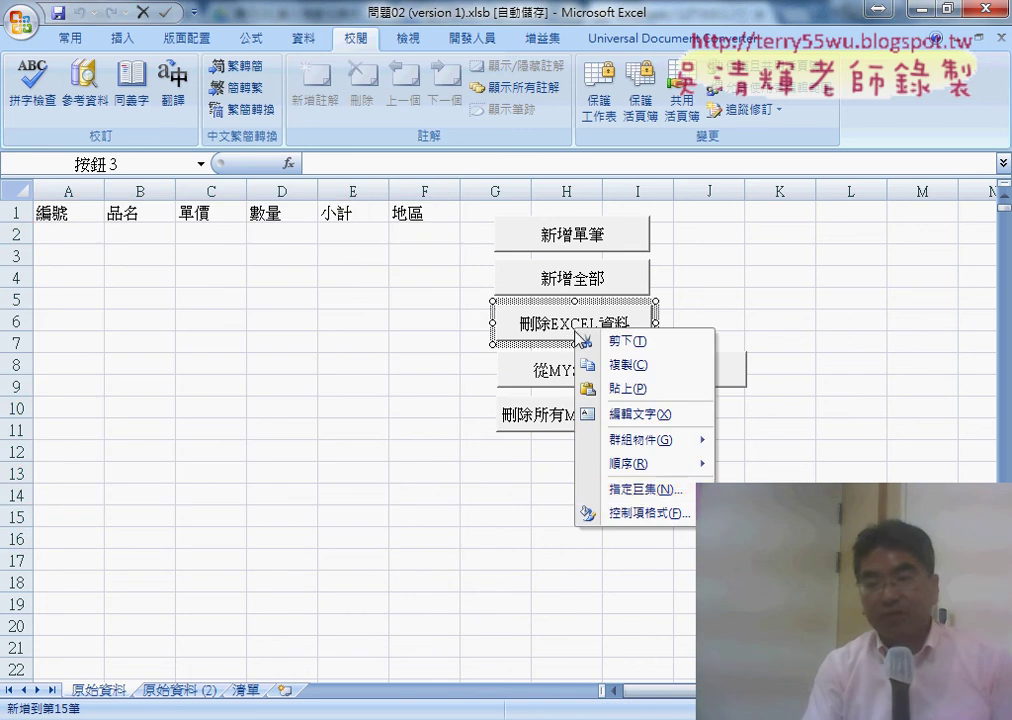
{"action": "left_click", "coordinate": [646, 488]}
Open the 刪除EXCEL資料 macro code and highlight its last-row expression and ClearContents call.
{"action": "left_click", "coordinate": [781, 371]}
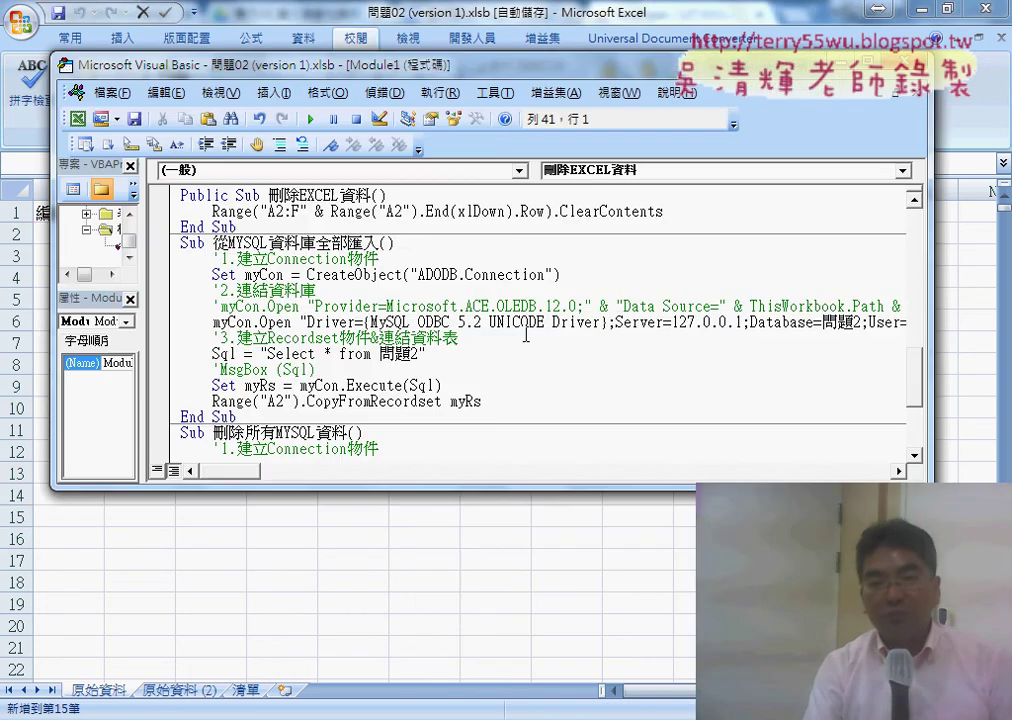
{"action": "left_click_drag", "start_coordinate": [299, 74], "coordinate": [407, 290]}
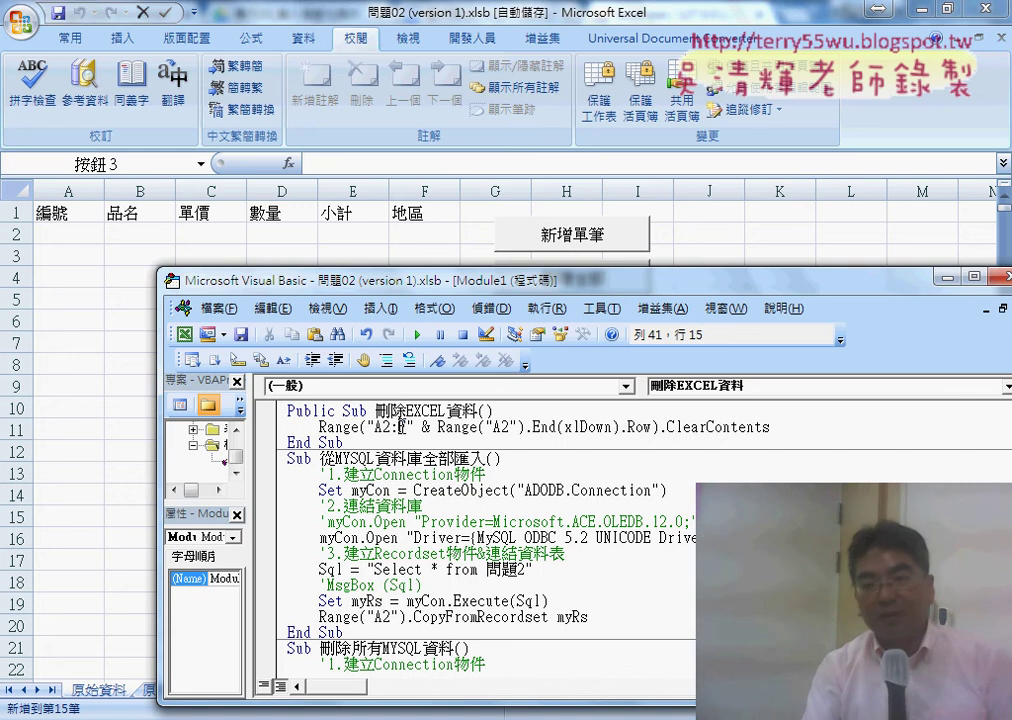
{"action": "left_click_drag", "start_coordinate": [434, 427], "coordinate": [643, 430]}
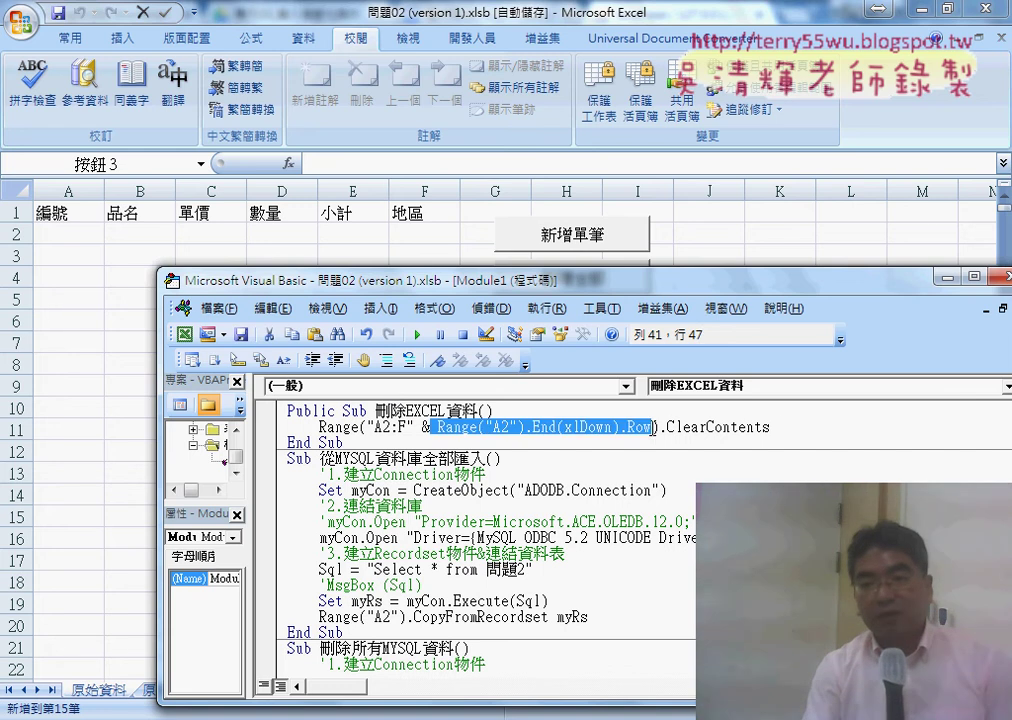
{"action": "left_click_drag", "start_coordinate": [785, 427], "coordinate": [661, 428]}
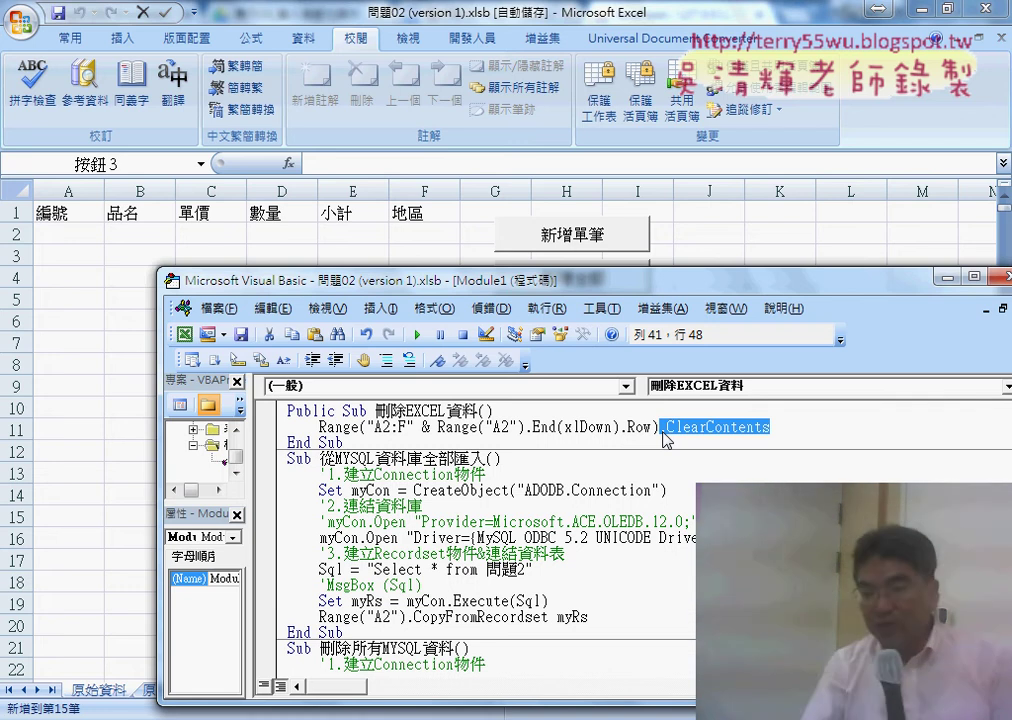
Walk through Range, "A2", the ampersand and Range("A2").End(xlDown).Row in the clearing line.
{"action": "double_click", "coordinate": [340, 427]}
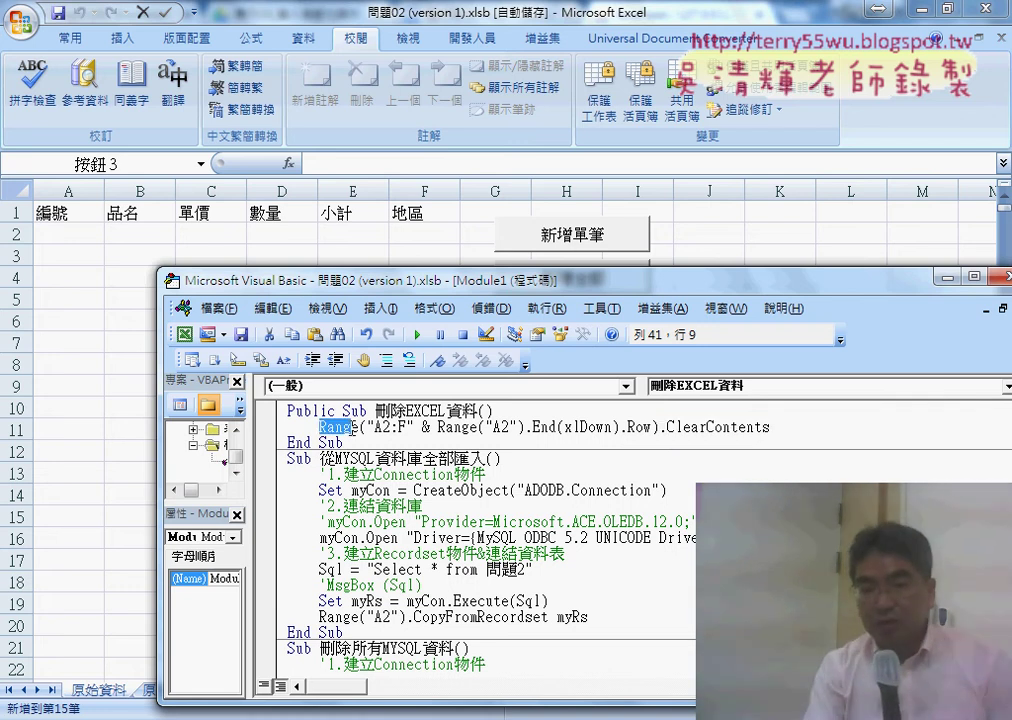
{"action": "left_click", "coordinate": [381, 427]}
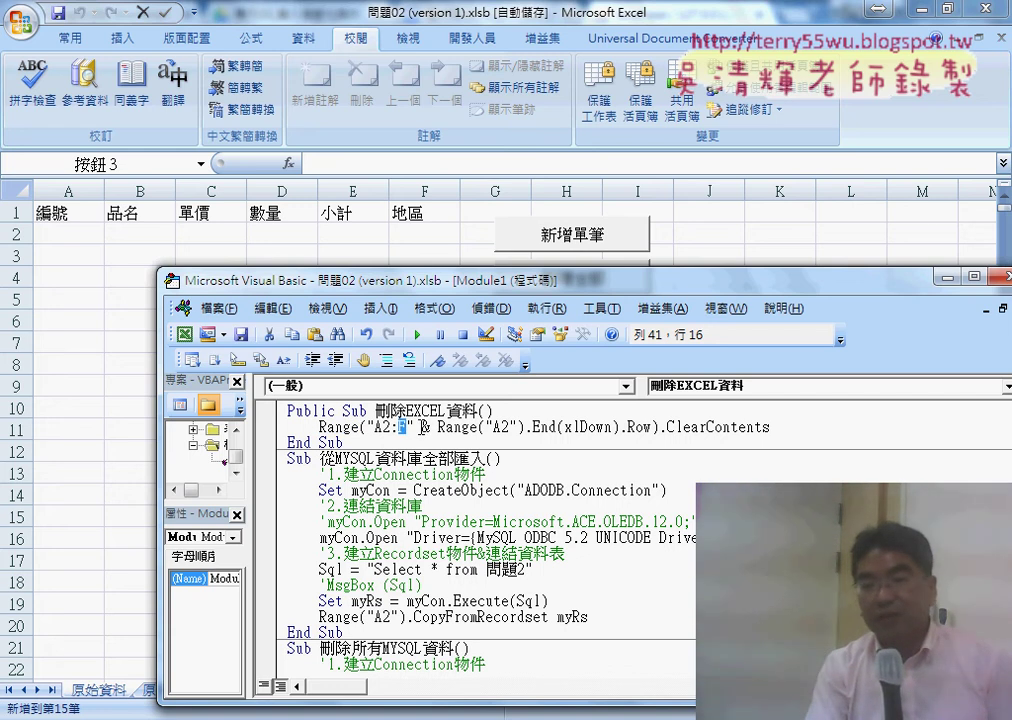
{"action": "double_click", "coordinate": [425, 427]}
{"action": "left_click_drag", "start_coordinate": [437, 427], "coordinate": [652, 427]}
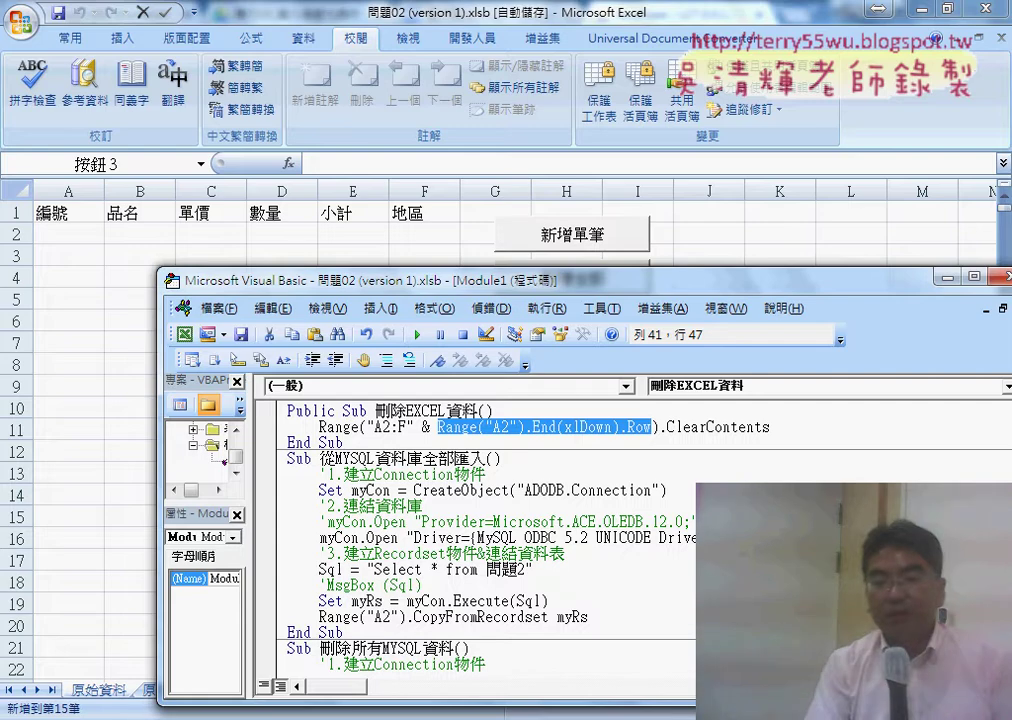
{"action": "left_click", "coordinate": [474, 705]}
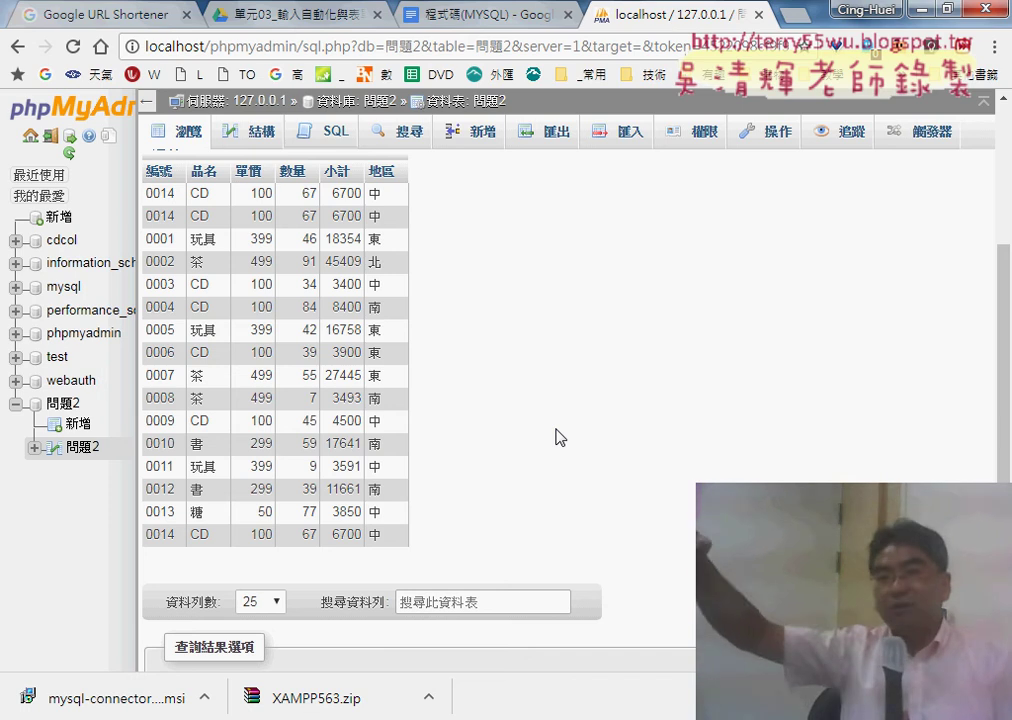
Delete WHERE 1 from the 問題2 SELECT query and run it.
{"action": "left_click", "coordinate": [327, 131]}
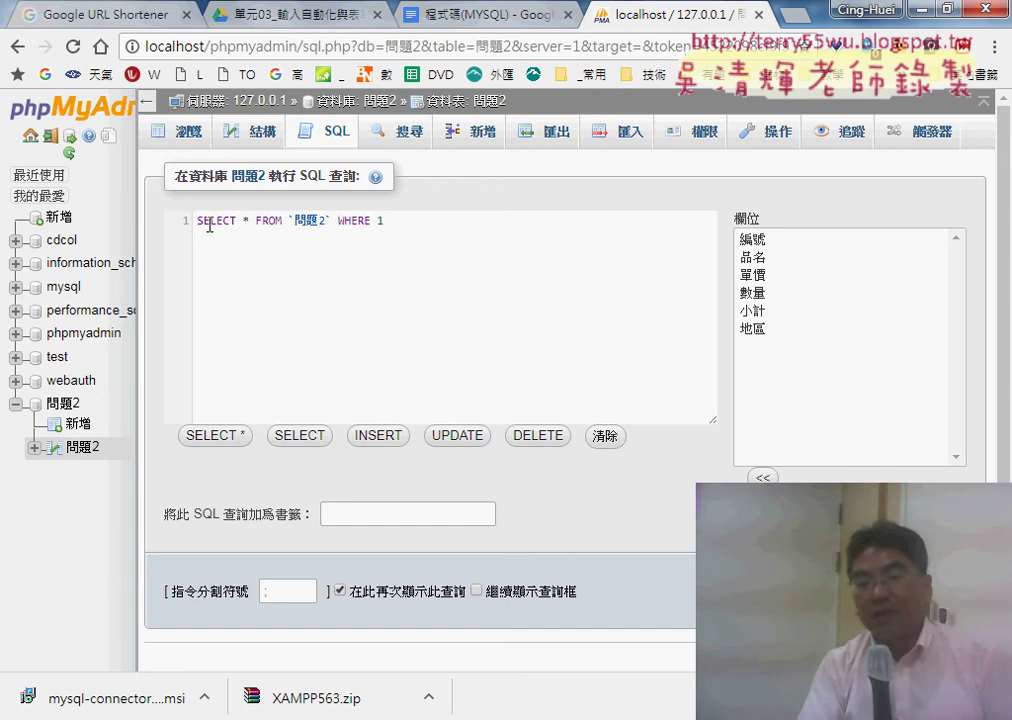
{"action": "double_click", "coordinate": [247, 220]}
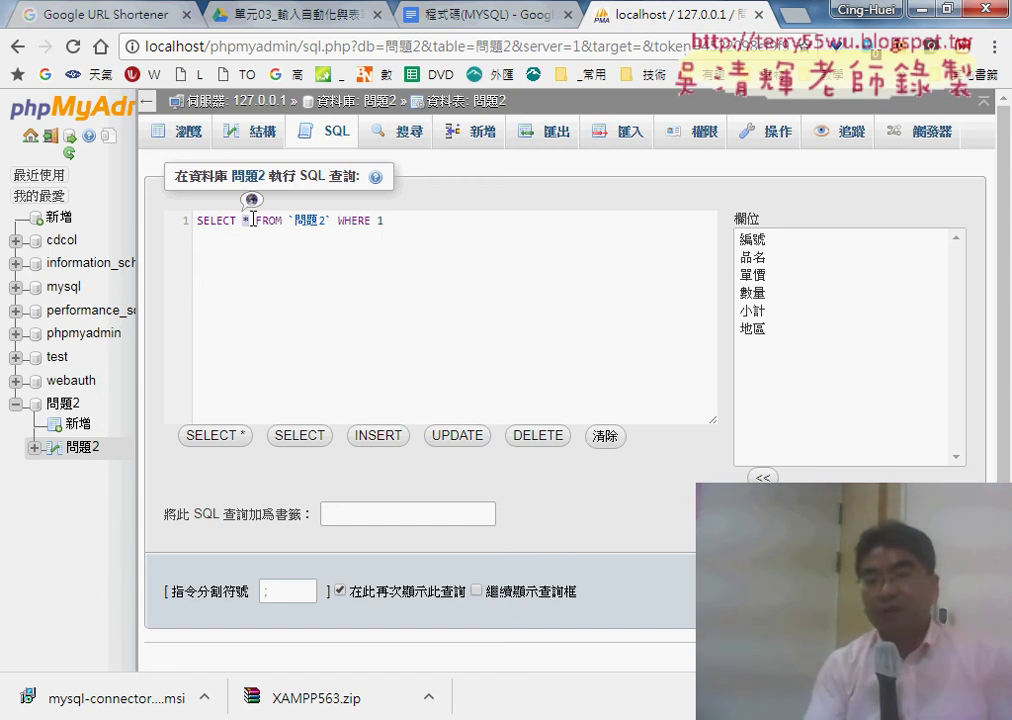
{"action": "left_click_drag", "start_coordinate": [334, 222], "coordinate": [430, 224]}
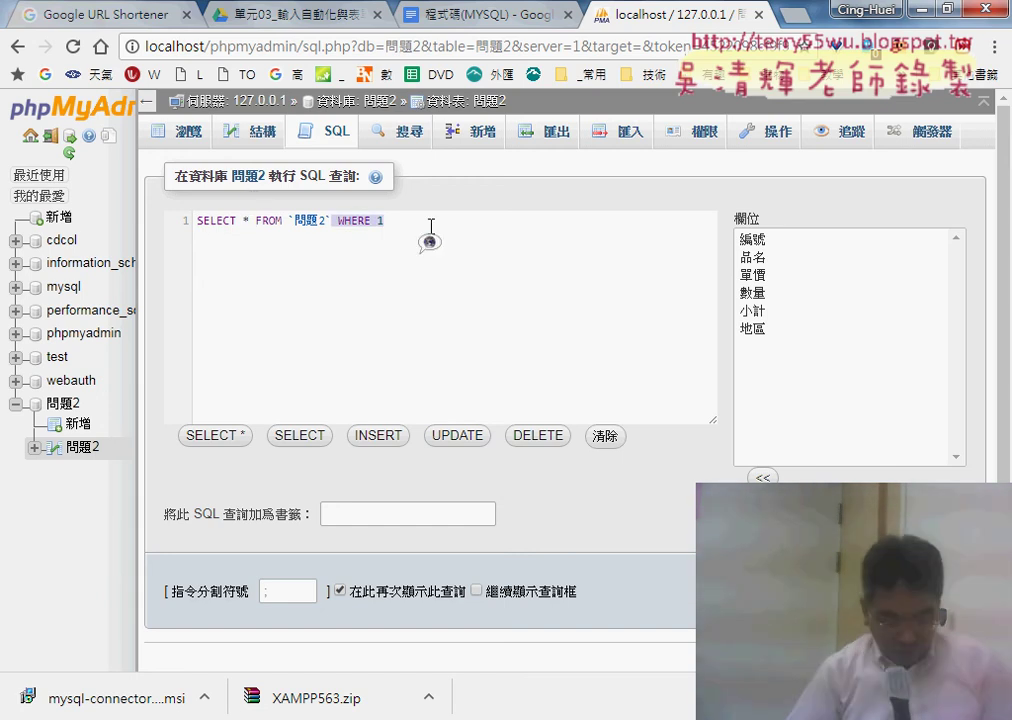
{"action": "key", "text": "BackSpace"}
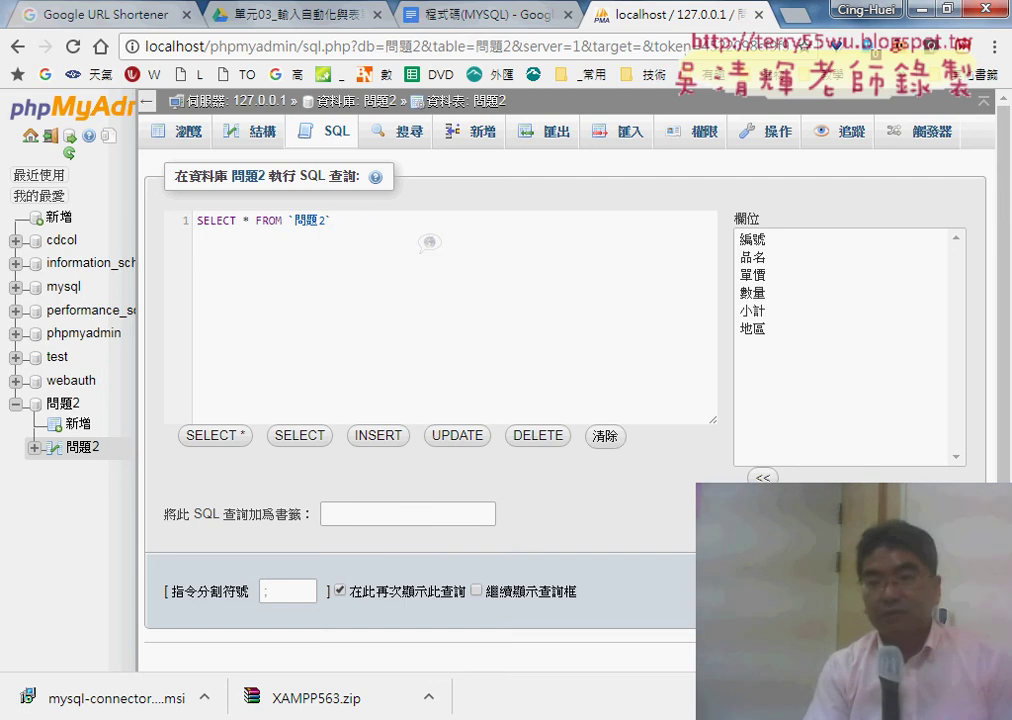
{"action": "key", "text": "ctrl+Return"}
Review and select the 16 returned rows, then bring the VBA editor back.
{"action": "scroll", "coordinate": [444, 458], "scroll_direction": "down", "scroll_amount": 4}
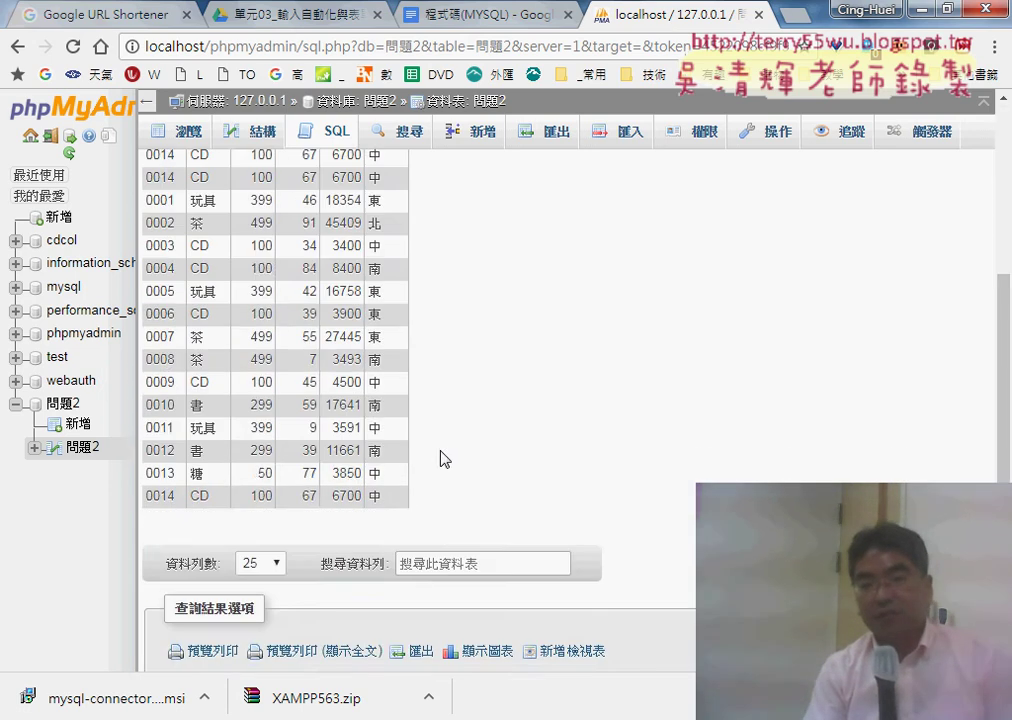
{"action": "scroll", "coordinate": [402, 490], "scroll_direction": "up", "scroll_amount": 2}
{"action": "mouse_move", "coordinate": [402, 566]}
{"action": "left_mouse_down"}
{"action": "mouse_move", "coordinate": [205, 378]}
{"action": "mouse_move", "coordinate": [155, 200]}
{"action": "left_mouse_up"}
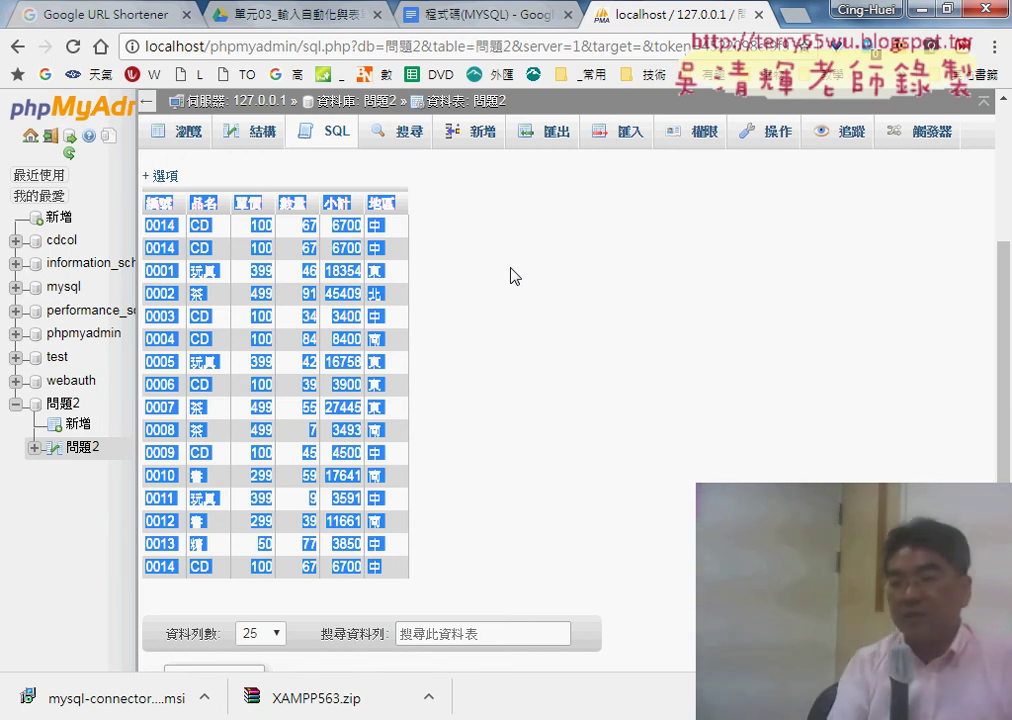
{"action": "left_click", "coordinate": [640, 548]}
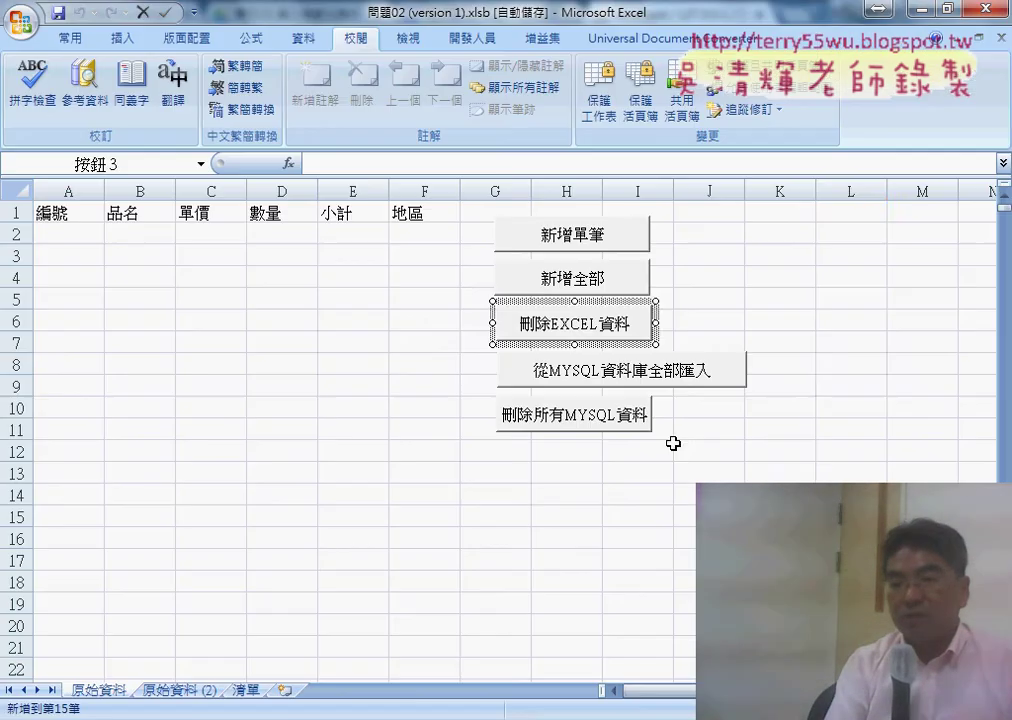
Import all MySQL records into A2:F17 with 從MYSQL資料庫全部匯入 and check the first row A2:F2.
{"action": "left_click", "coordinate": [834, 387]}
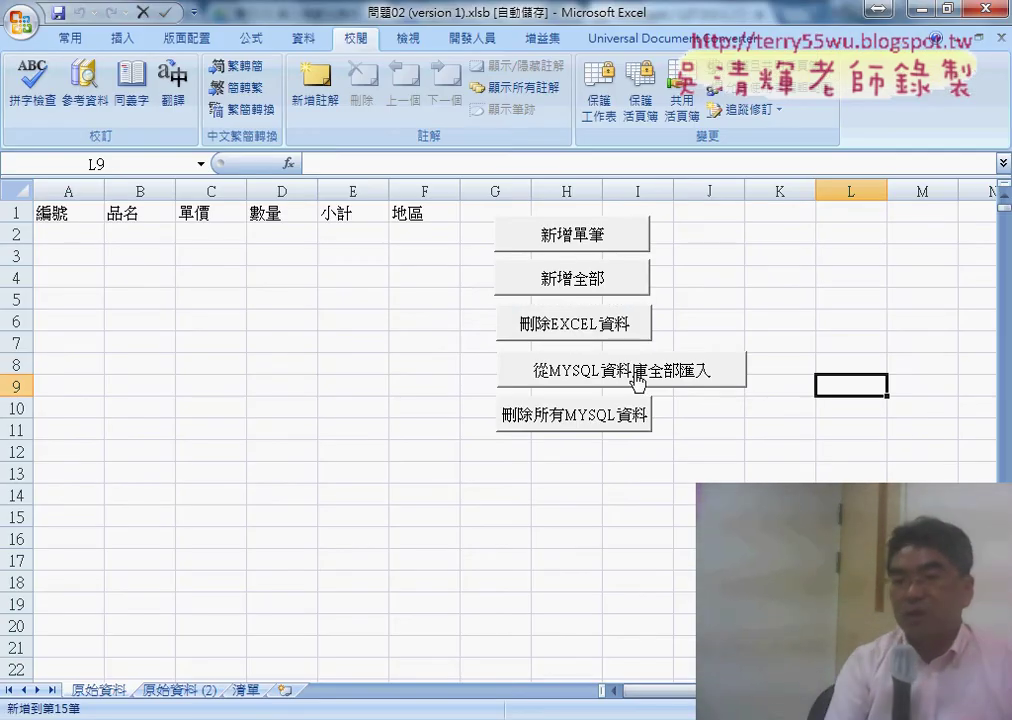
{"action": "left_click", "coordinate": [637, 375]}
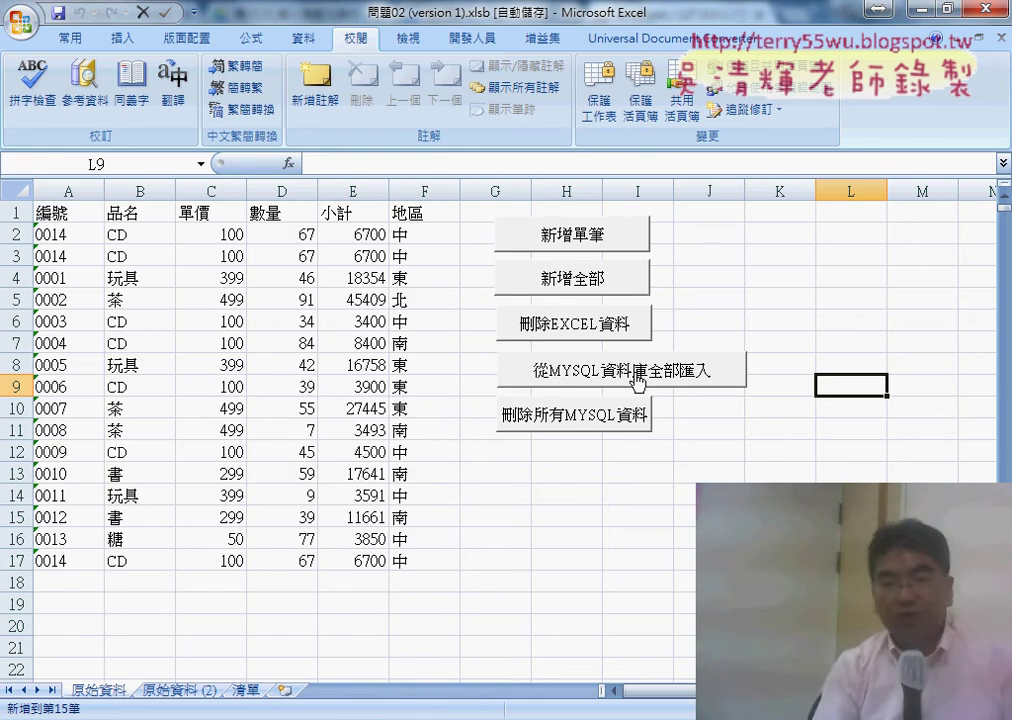
{"action": "left_click", "coordinate": [52, 236]}
{"action": "left_click_drag", "start_coordinate": [52, 236], "coordinate": [410, 237]}
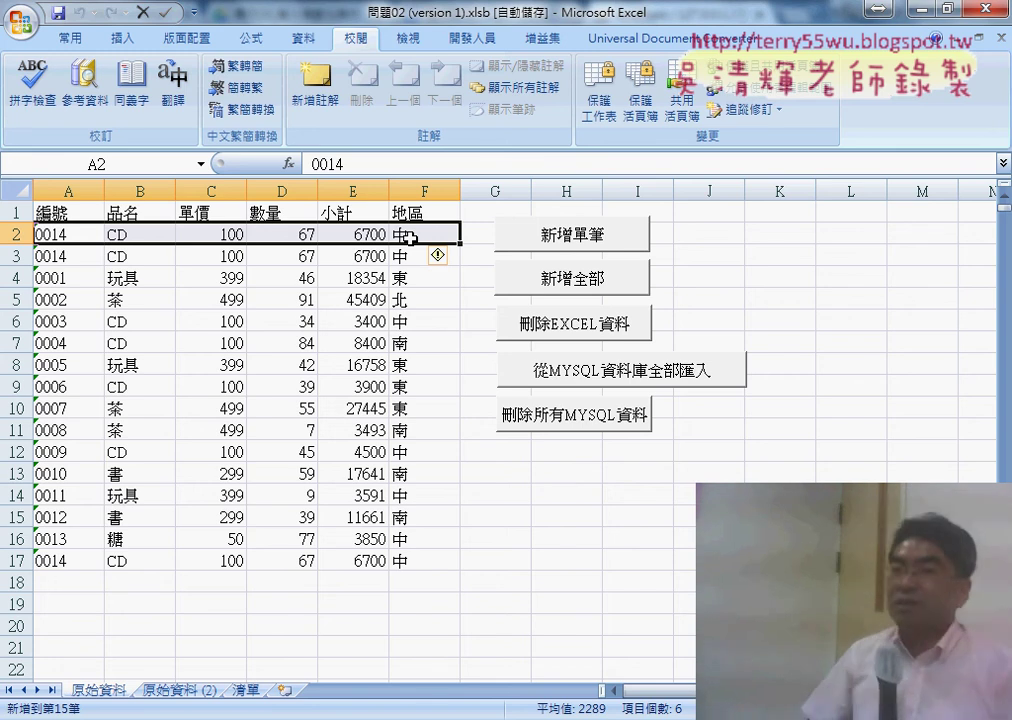
Open the MySQL import button's assigned macro code in the VBA editor.
{"action": "right_click", "coordinate": [648, 384]}
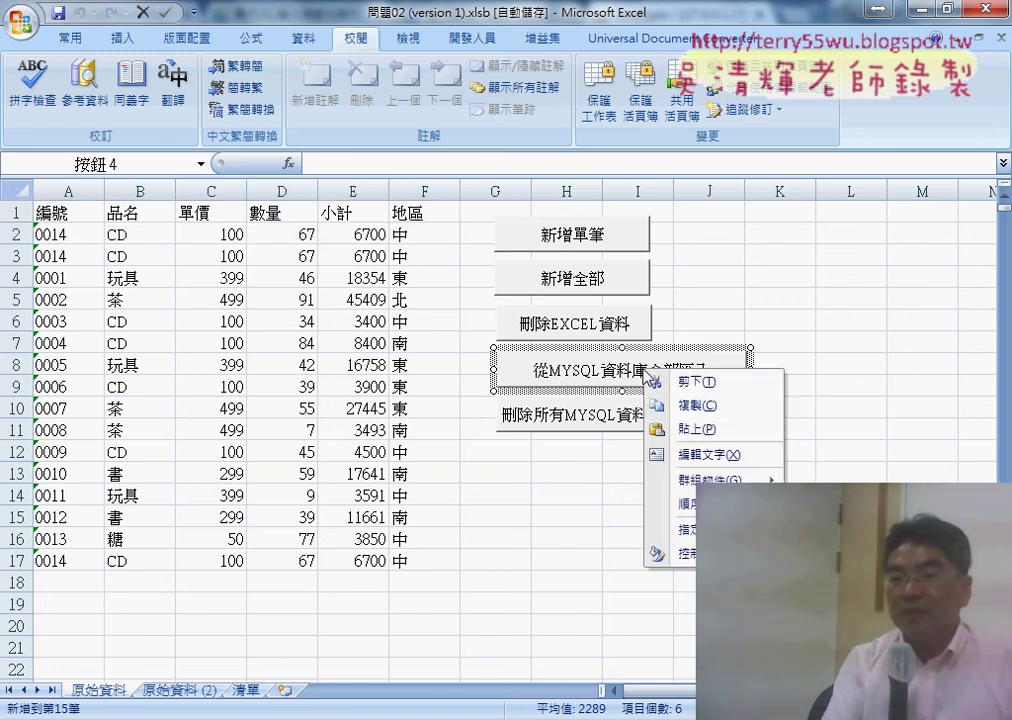
{"action": "left_click", "coordinate": [680, 530]}
{"action": "left_click", "coordinate": [850, 413]}
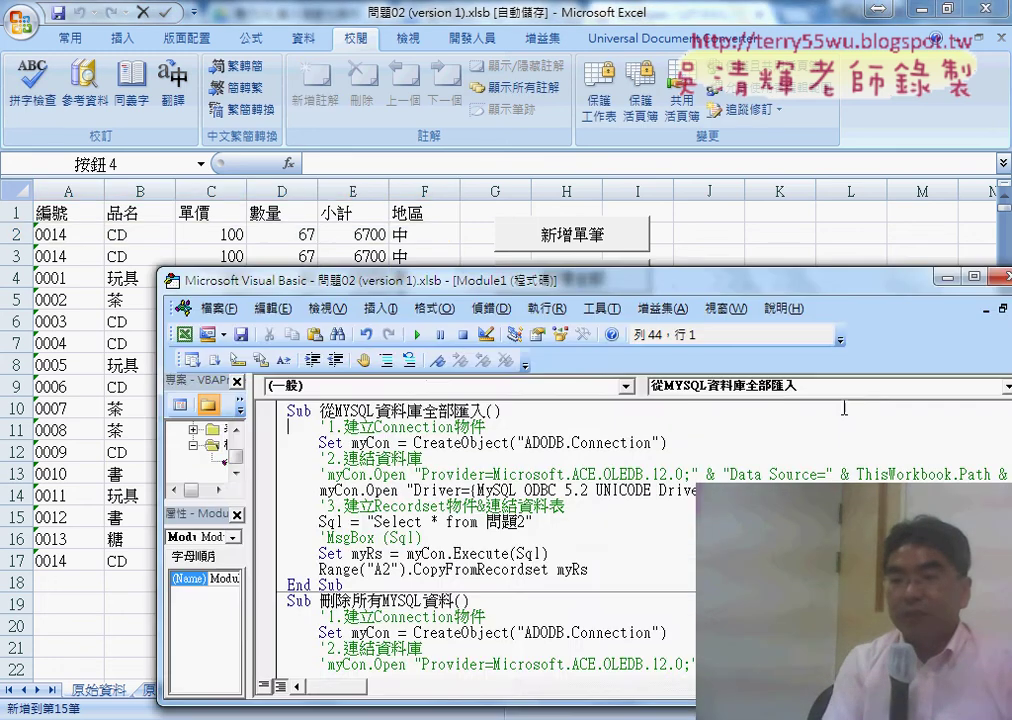
{"action": "mouse_move", "coordinate": [594, 296]}
{"action": "left_mouse_down"}
{"action": "mouse_move", "coordinate": [467, 150]}
{"action": "mouse_move", "coordinate": [447, 63]}
{"action": "left_mouse_up"}
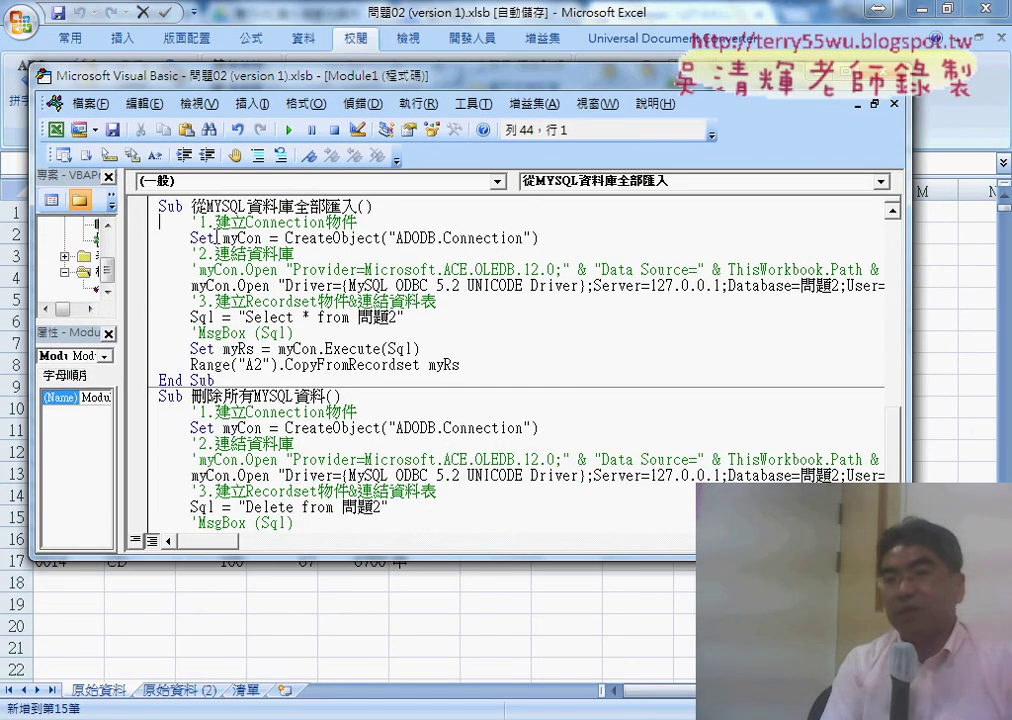
Highlight the connection-object line and the Select * from 問題2 query string in the macro.
{"action": "left_click_drag", "start_coordinate": [191, 238], "coordinate": [535, 238]}
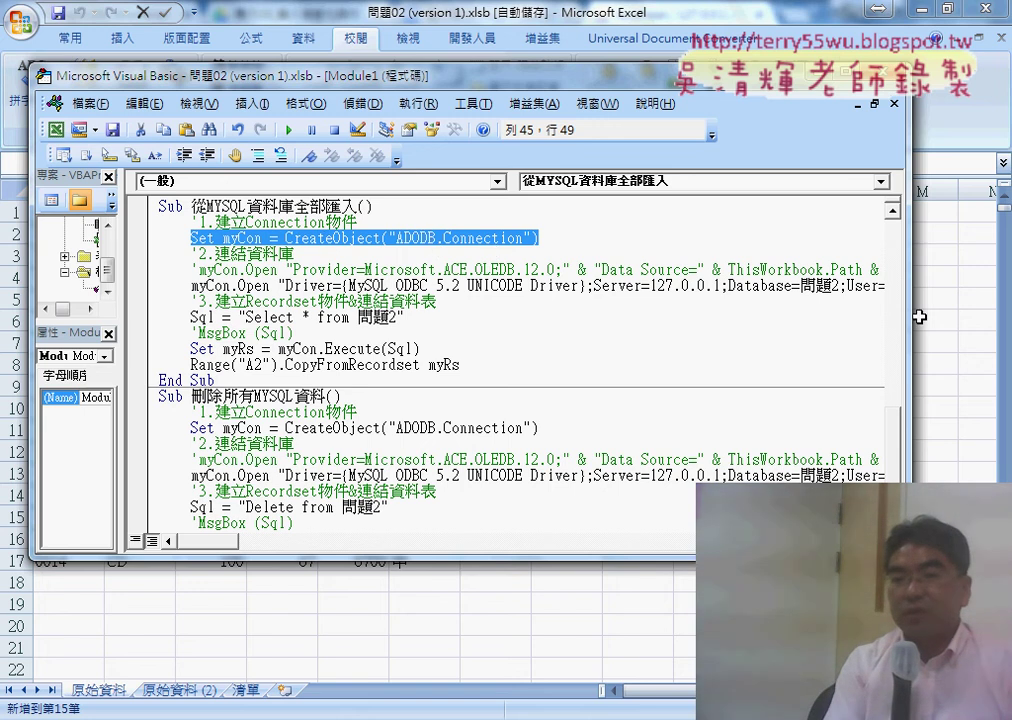
{"action": "left_click_drag", "start_coordinate": [911, 317], "coordinate": [967, 317]}
{"action": "left_click", "coordinate": [394, 241]}
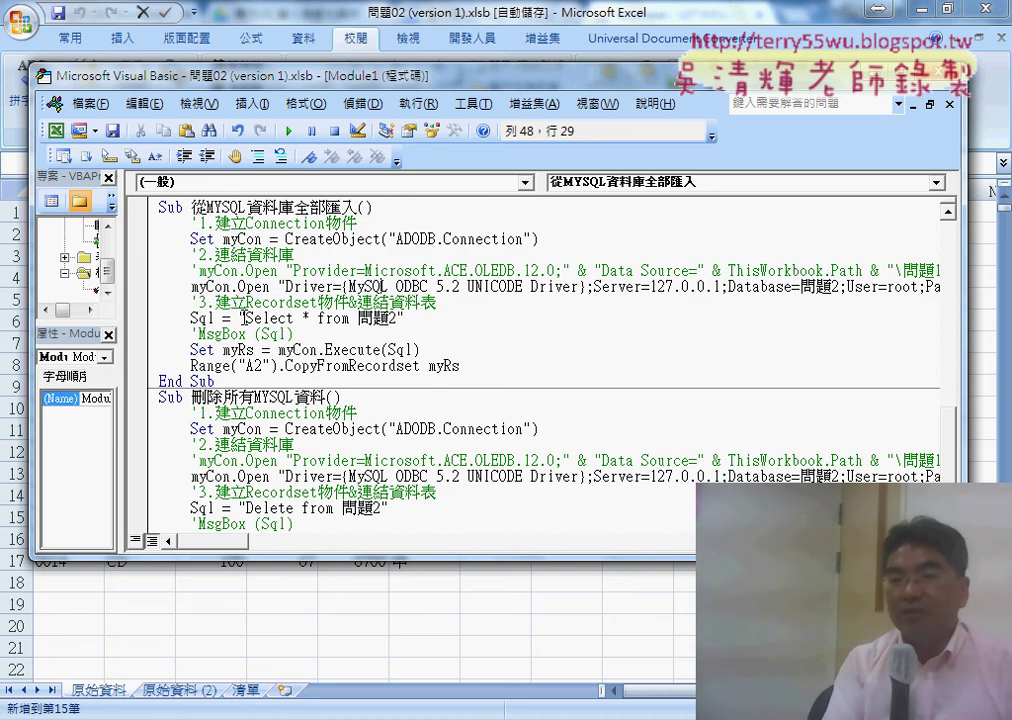
{"action": "left_click_drag", "start_coordinate": [240, 318], "coordinate": [407, 318]}
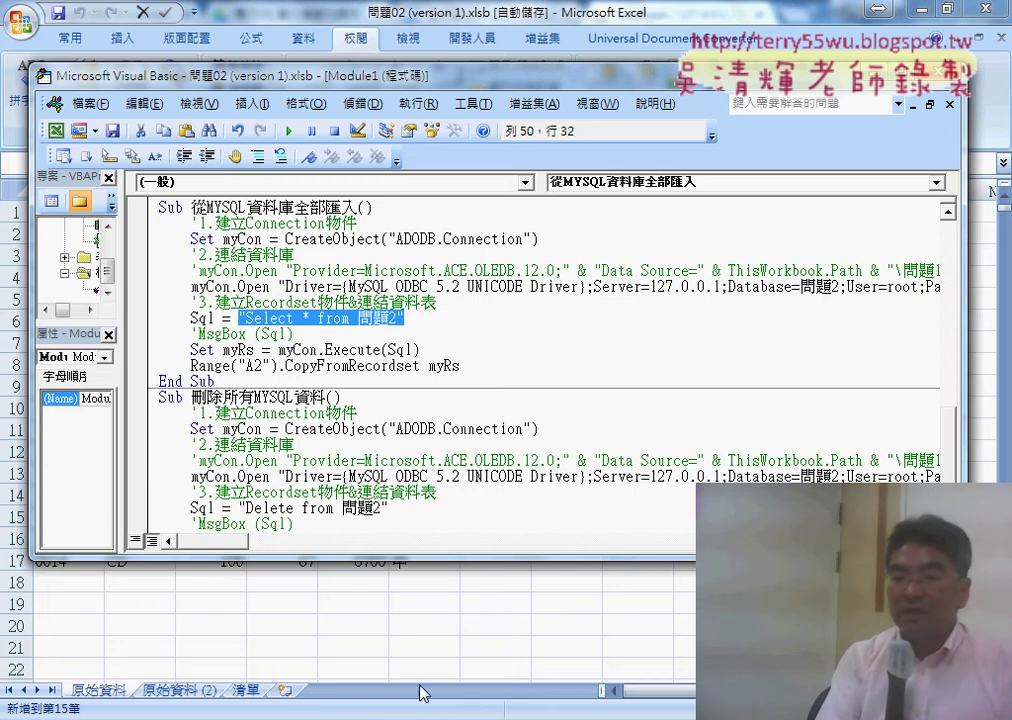
{"action": "key", "text": "alt+Tab"}
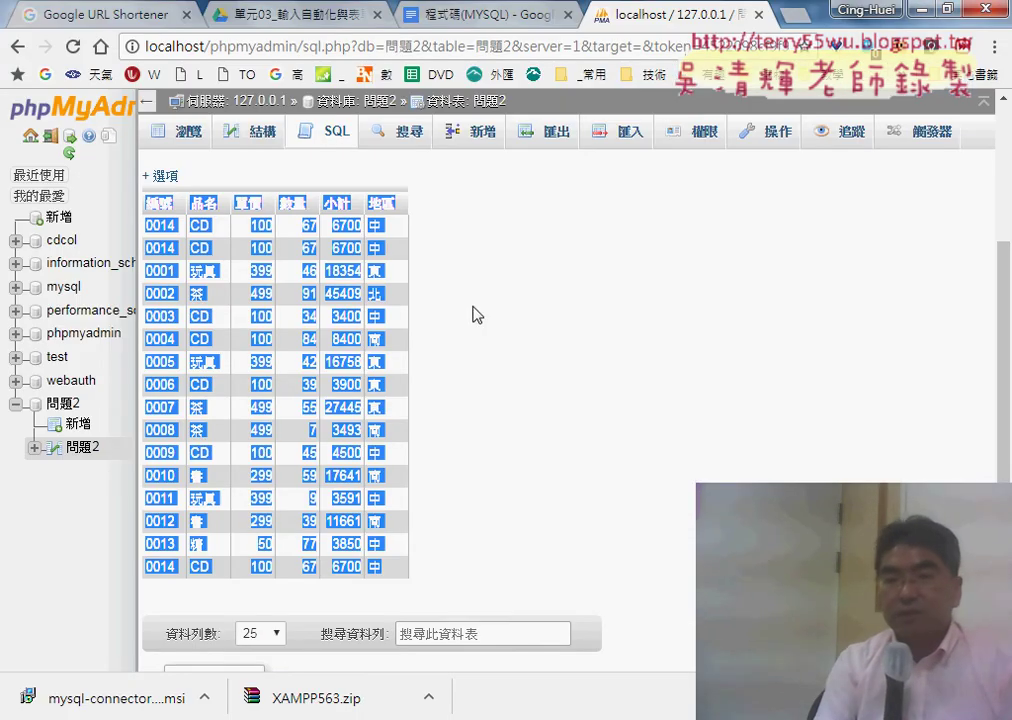
Trim the phpMyAdmin query to SELECT * FROM `問題2` by deleting WHERE 1.
{"action": "left_click", "coordinate": [337, 137]}
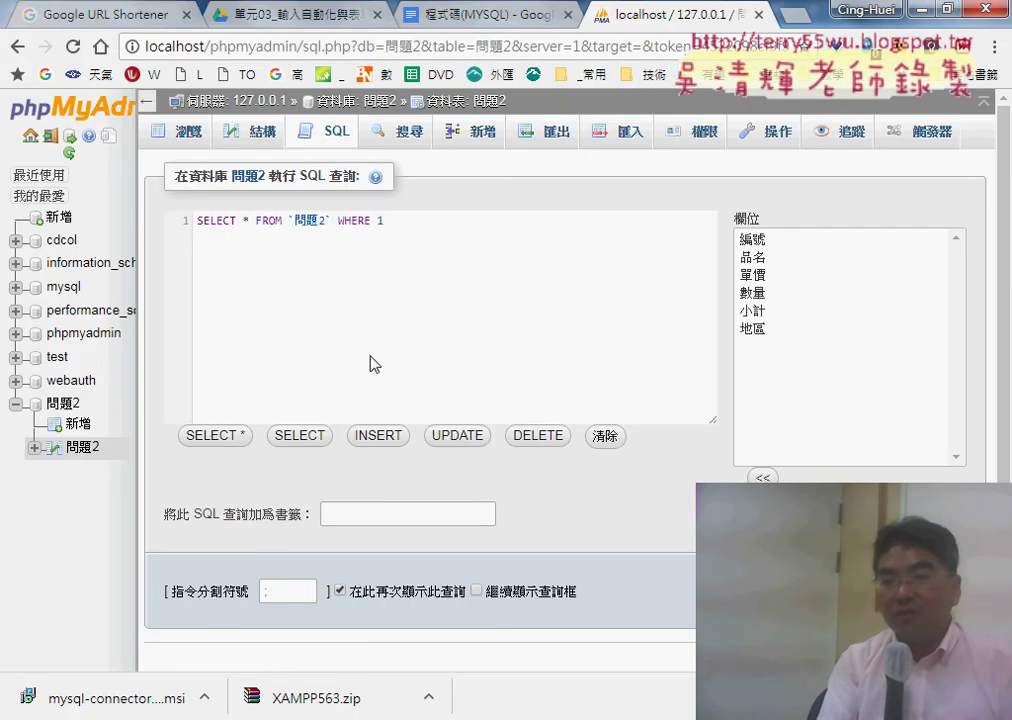
{"action": "left_click", "coordinate": [300, 436]}
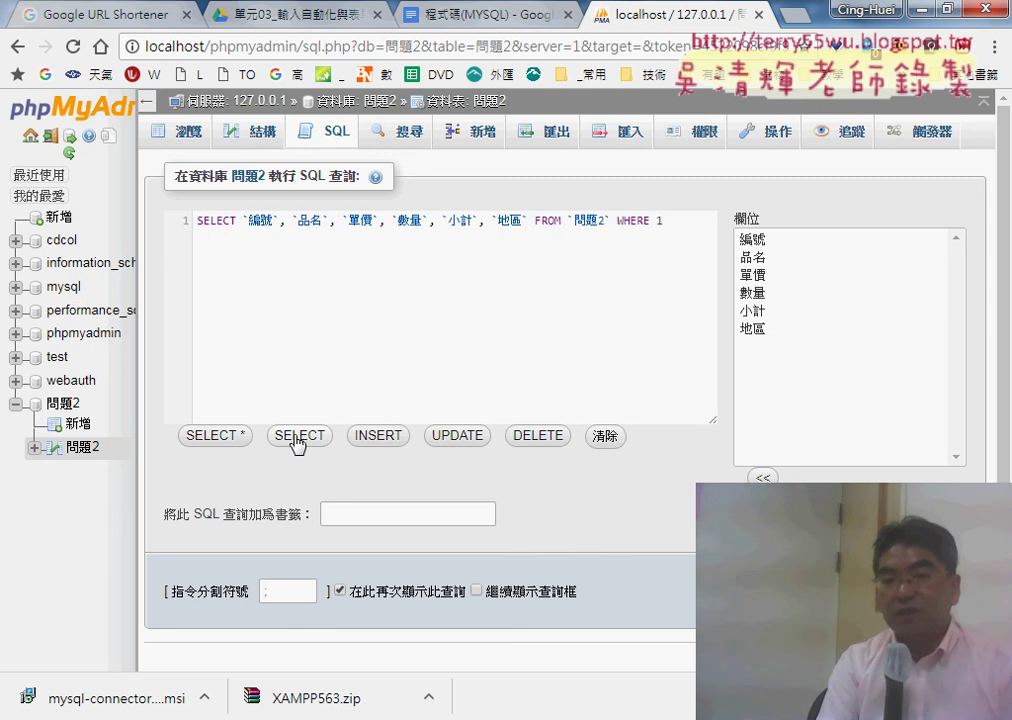
{"action": "left_click", "coordinate": [215, 436]}
{"action": "left_click_drag", "start_coordinate": [338, 221], "coordinate": [429, 221]}
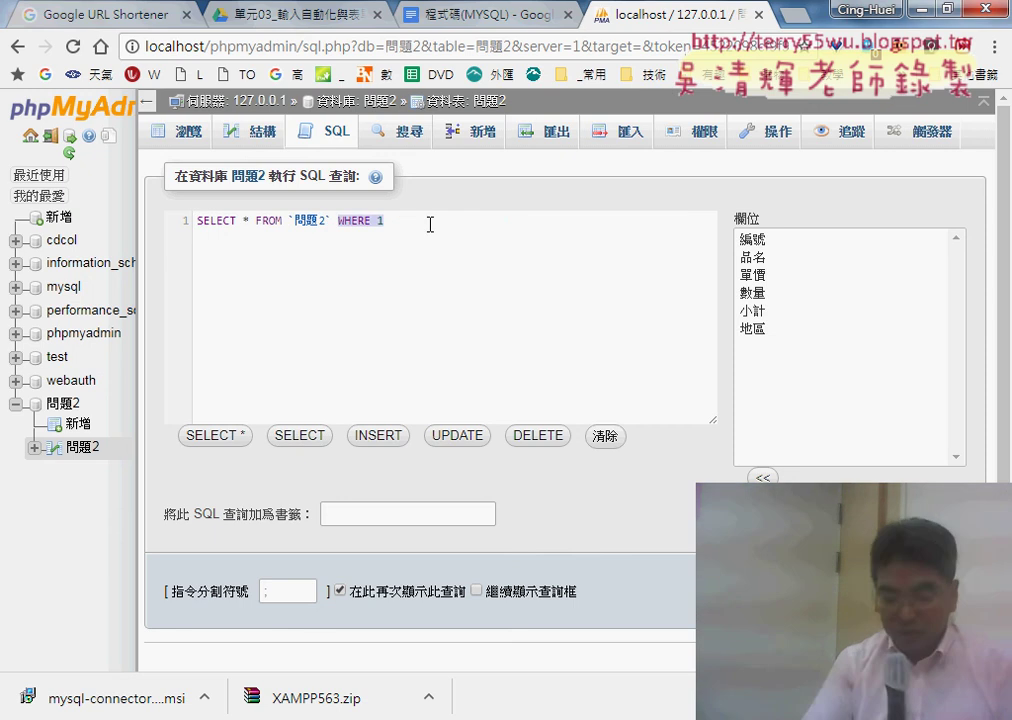
{"action": "key", "text": "BackSpace"}
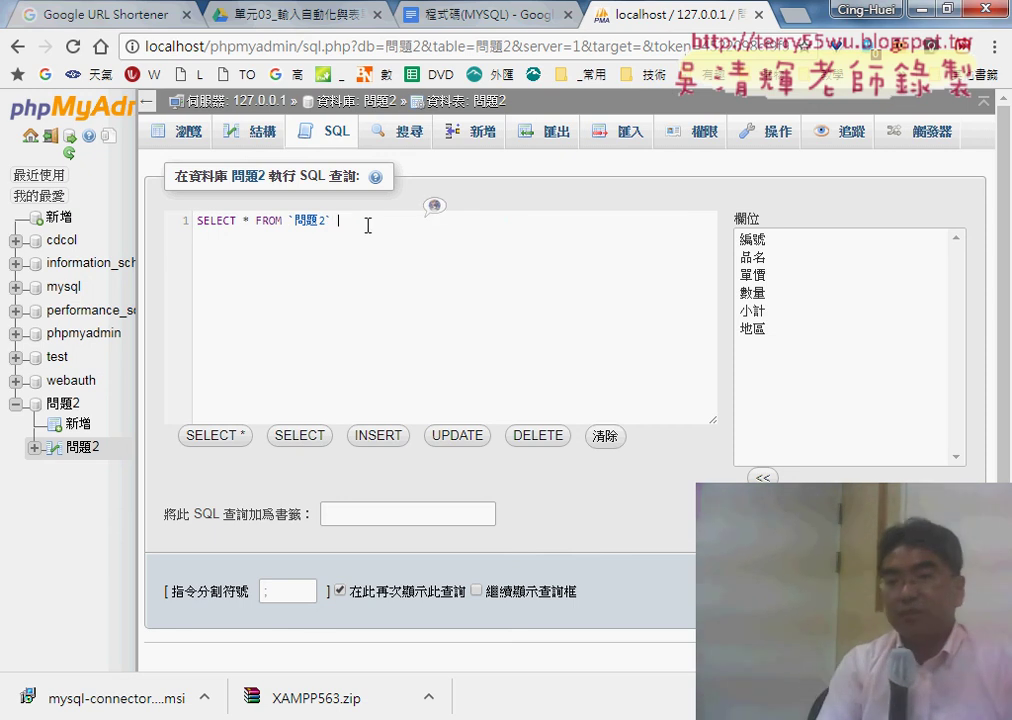
{"action": "left_click_drag", "start_coordinate": [368, 224], "coordinate": [192, 222]}
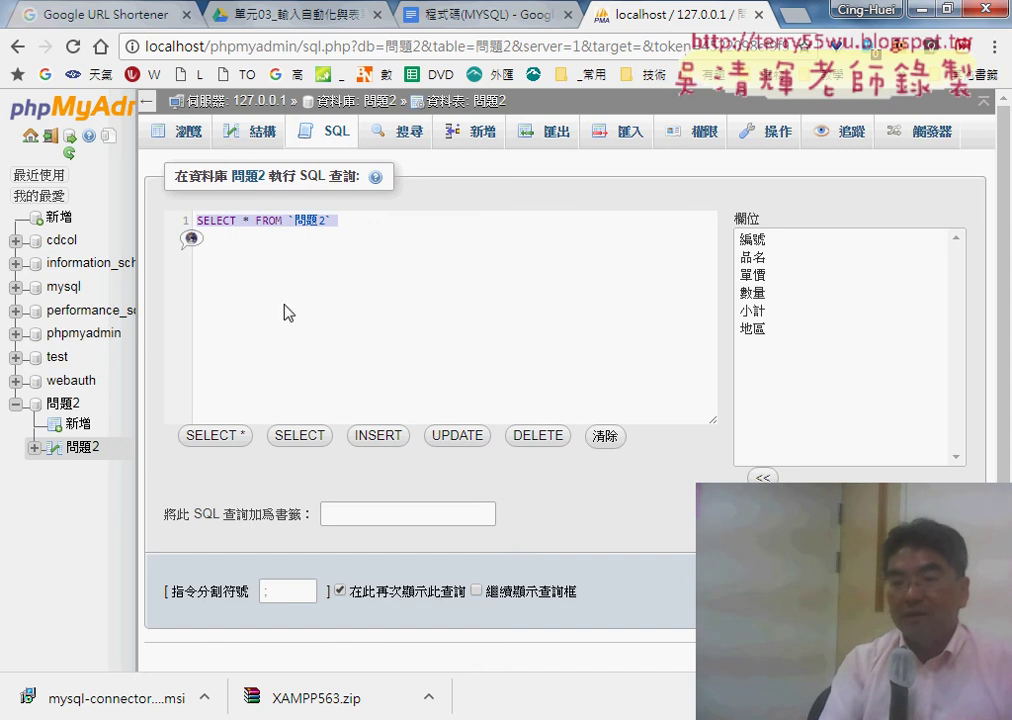
{"action": "mouse_move", "coordinate": [677, 703]}
{"action": "left_click", "coordinate": [720, 600]}
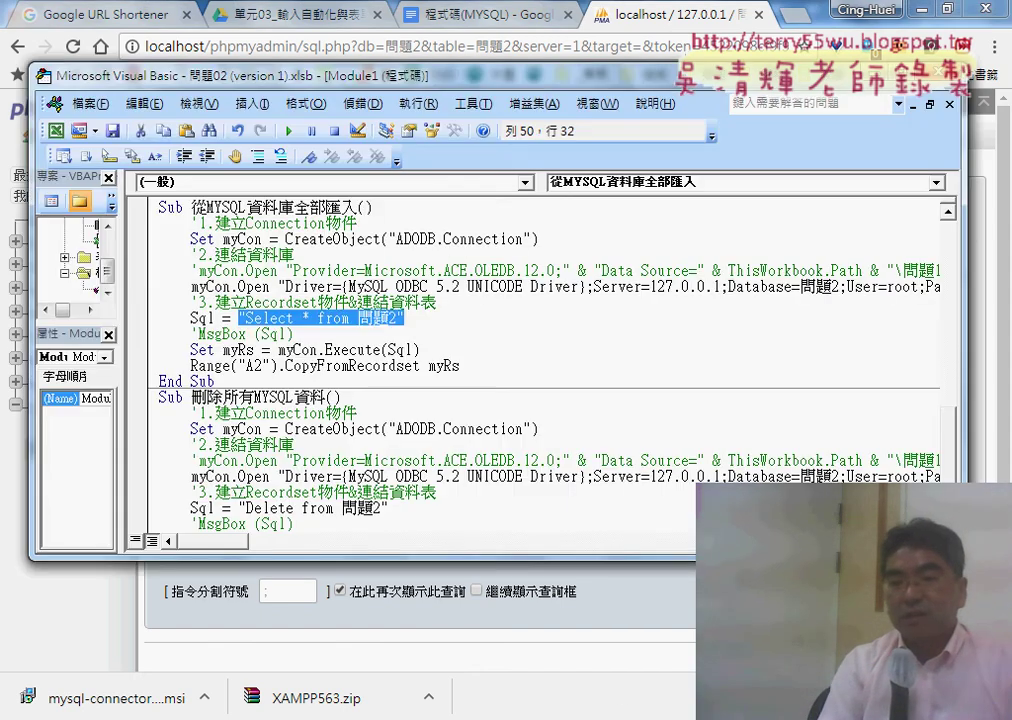
{"action": "left_click", "coordinate": [437, 316]}
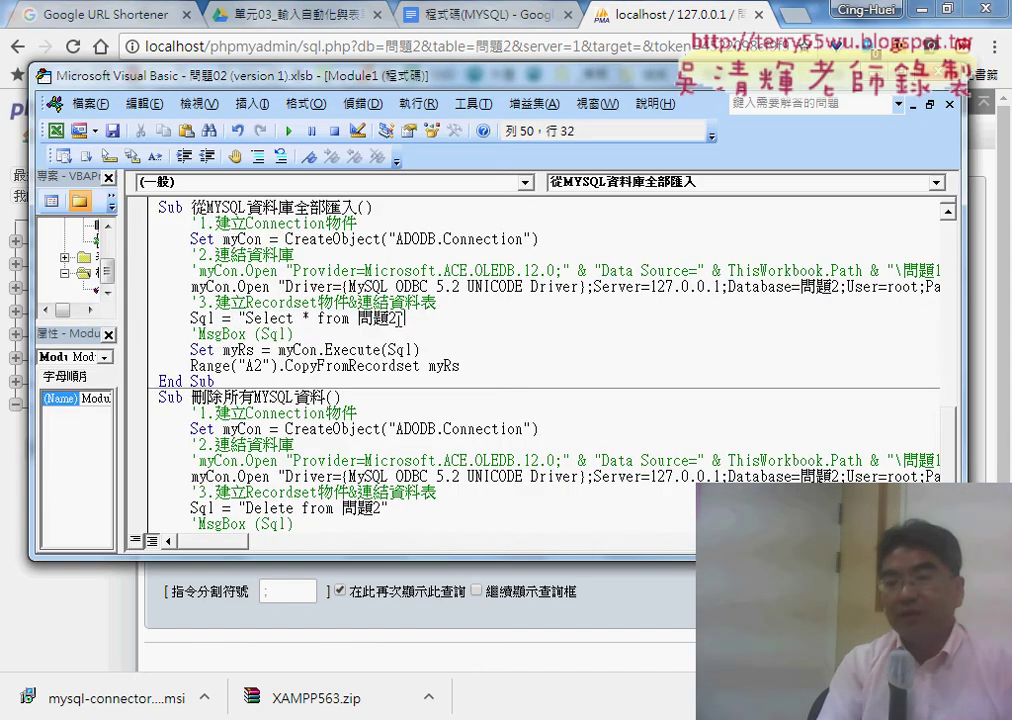
{"action": "double_click", "coordinate": [358, 318]}
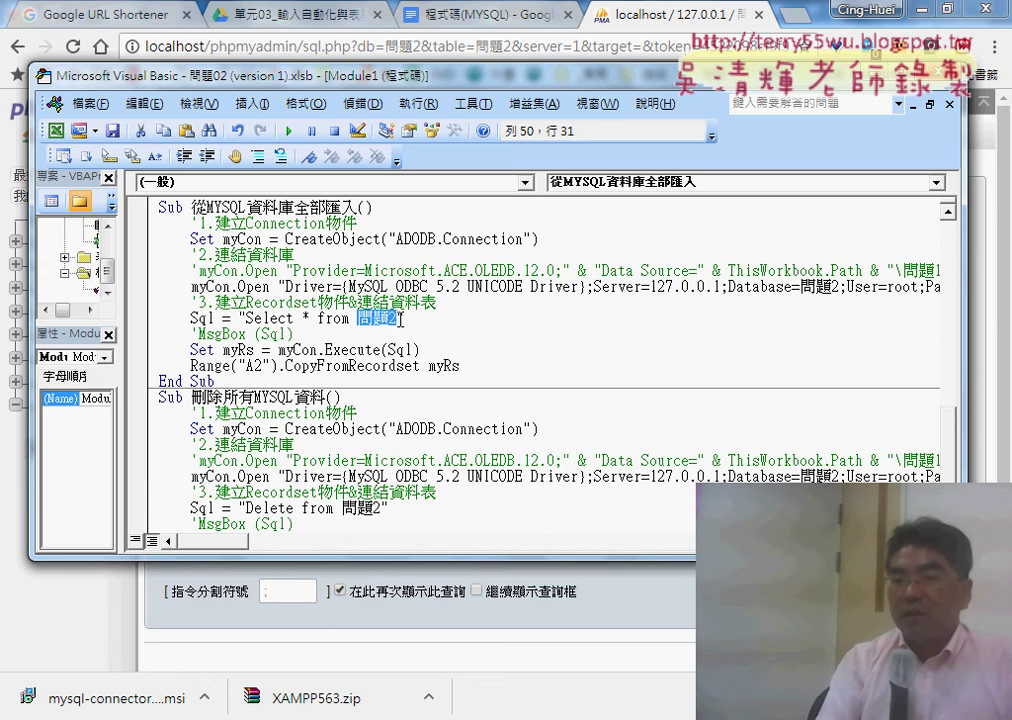
{"action": "left_click", "coordinate": [399, 318]}
{"action": "left_click", "coordinate": [357, 318]}
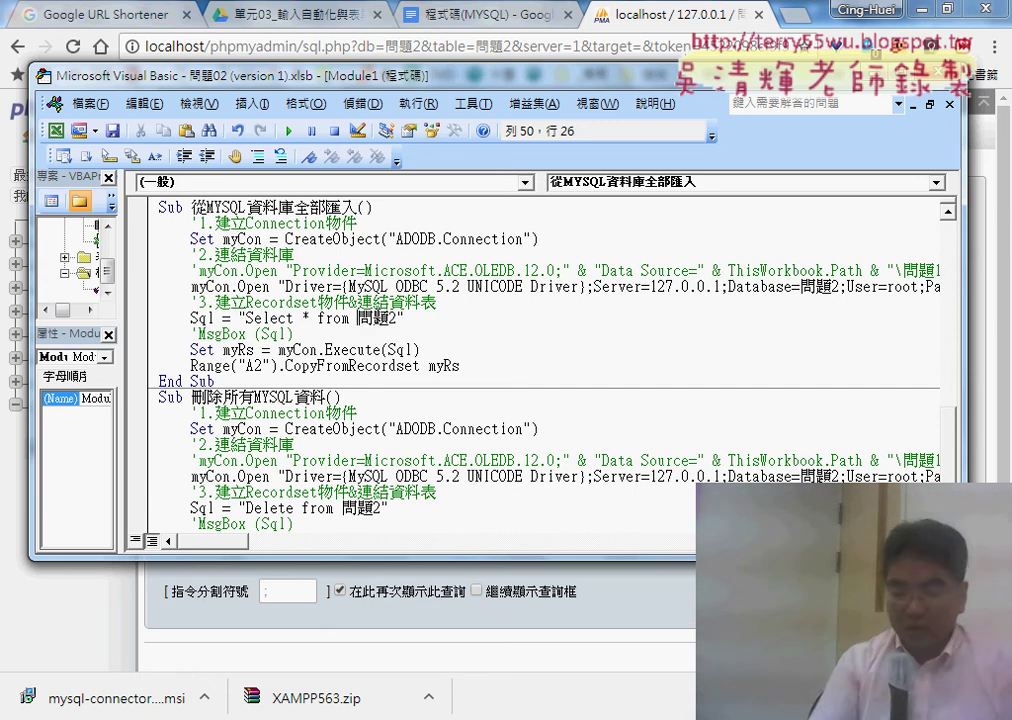
{"action": "type", "text": "'問題2"}
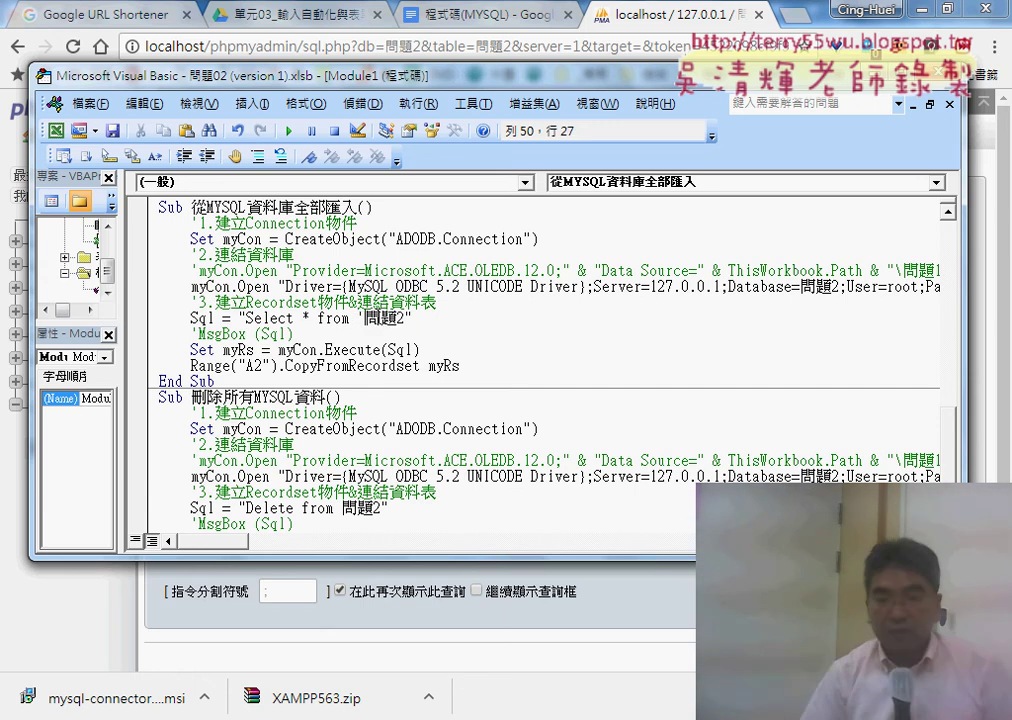
{"action": "type", "text": "'"}
{"action": "type", "text": "'"}
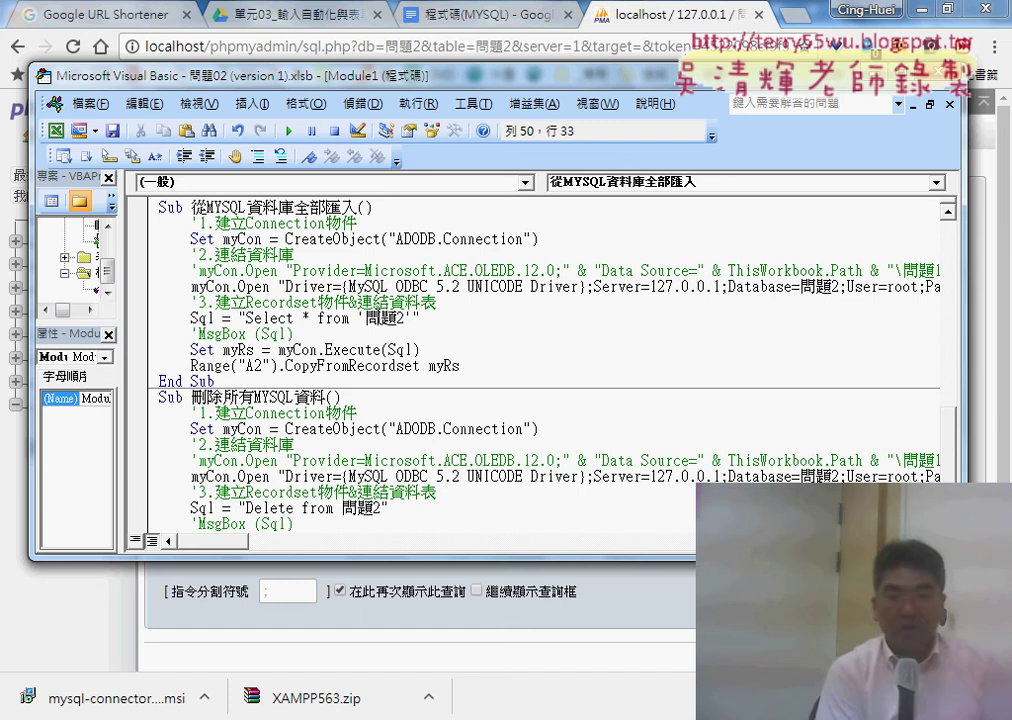
{"action": "key", "text": "BackSpace"}
{"action": "key", "text": "Left"}
{"action": "key", "text": "Left"}
{"action": "key", "text": "Left"}
{"action": "key", "text": "BackSpace"}
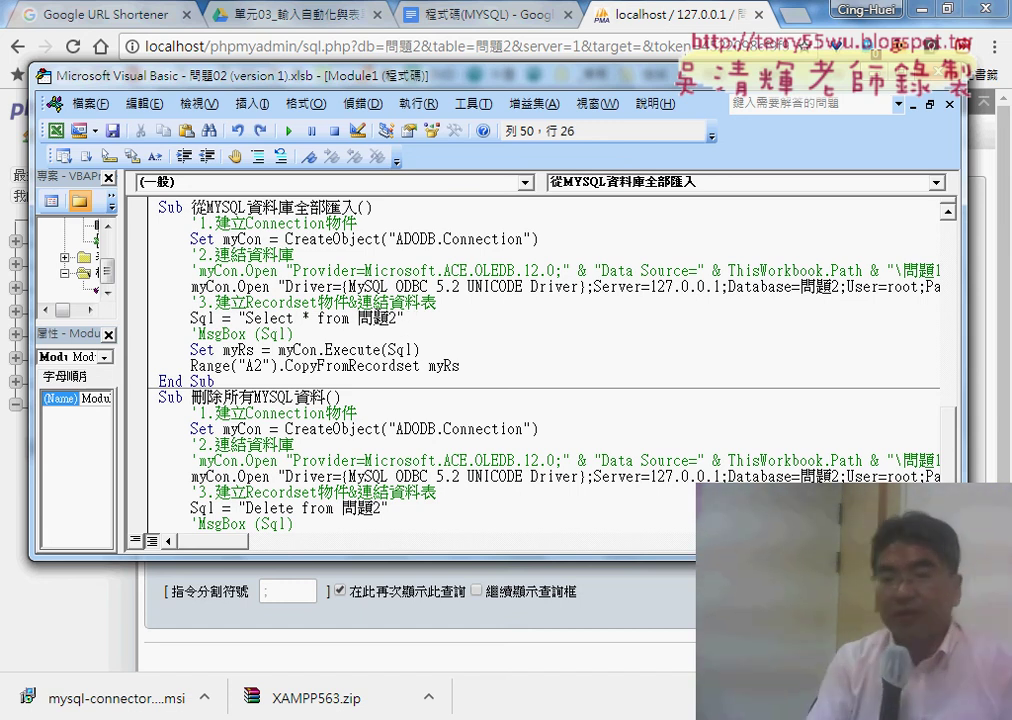
{"action": "left_click_drag", "start_coordinate": [430, 352], "coordinate": [192, 349]}
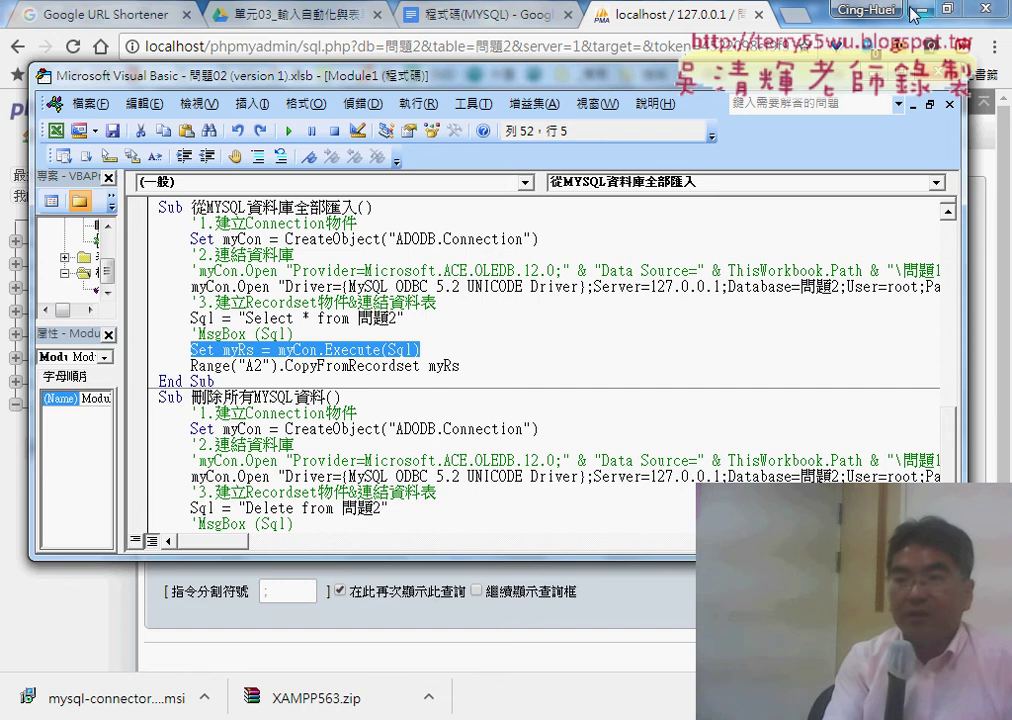
{"action": "left_click", "coordinate": [423, 79]}
Highlight the Execute(Sql) call and the CopyFromRecordset line that fills the sheet from A2.
{"action": "left_click_drag", "start_coordinate": [423, 79], "coordinate": [632, 105]}
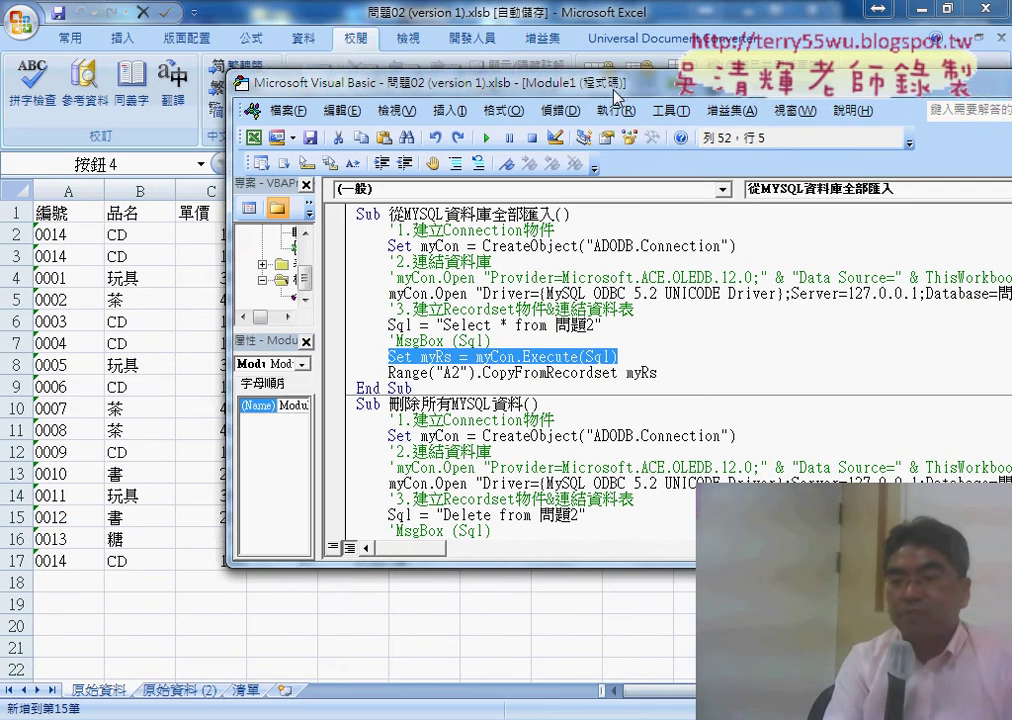
{"action": "left_click", "coordinate": [658, 364]}
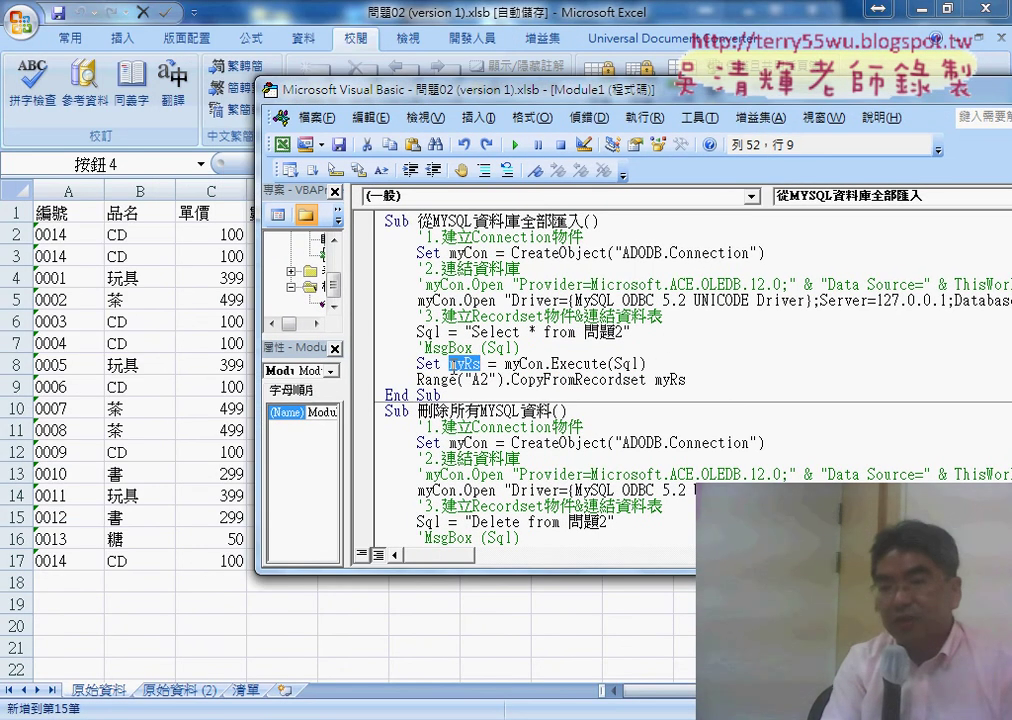
{"action": "left_click_drag", "start_coordinate": [657, 364], "coordinate": [520, 364]}
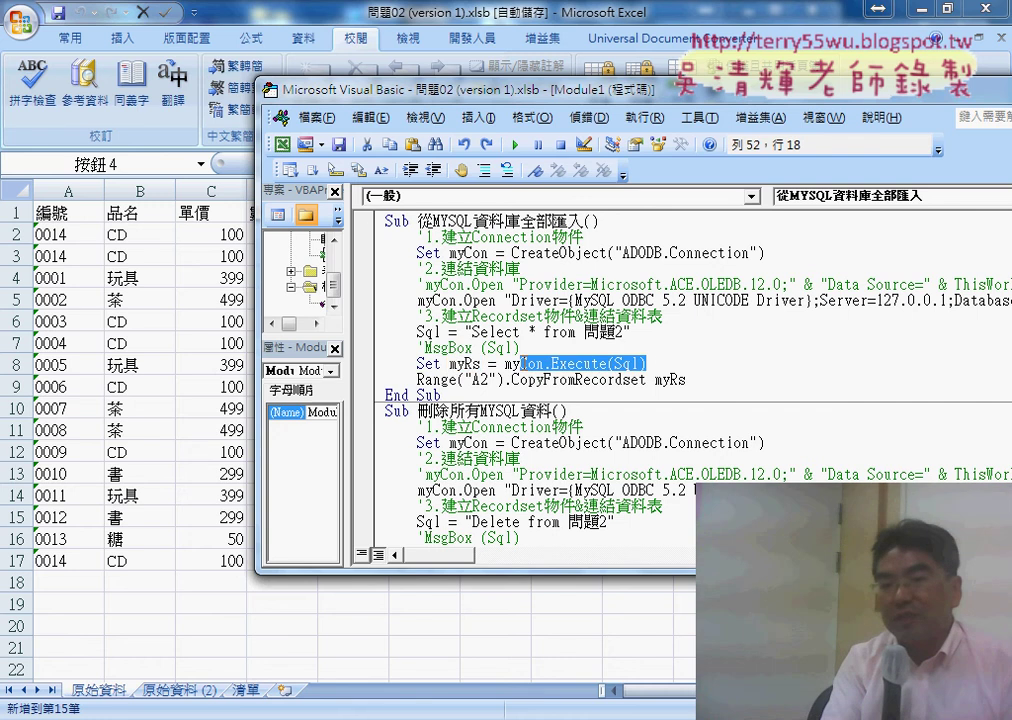
{"action": "left_click", "coordinate": [484, 364]}
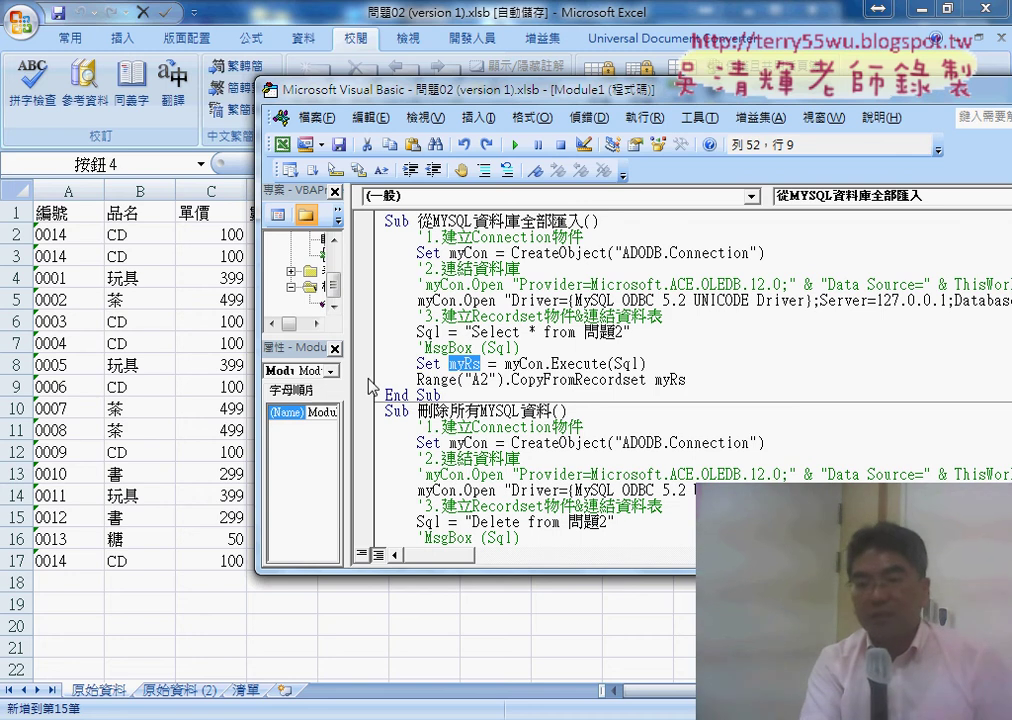
{"action": "left_click_drag", "start_coordinate": [408, 381], "coordinate": [715, 379]}
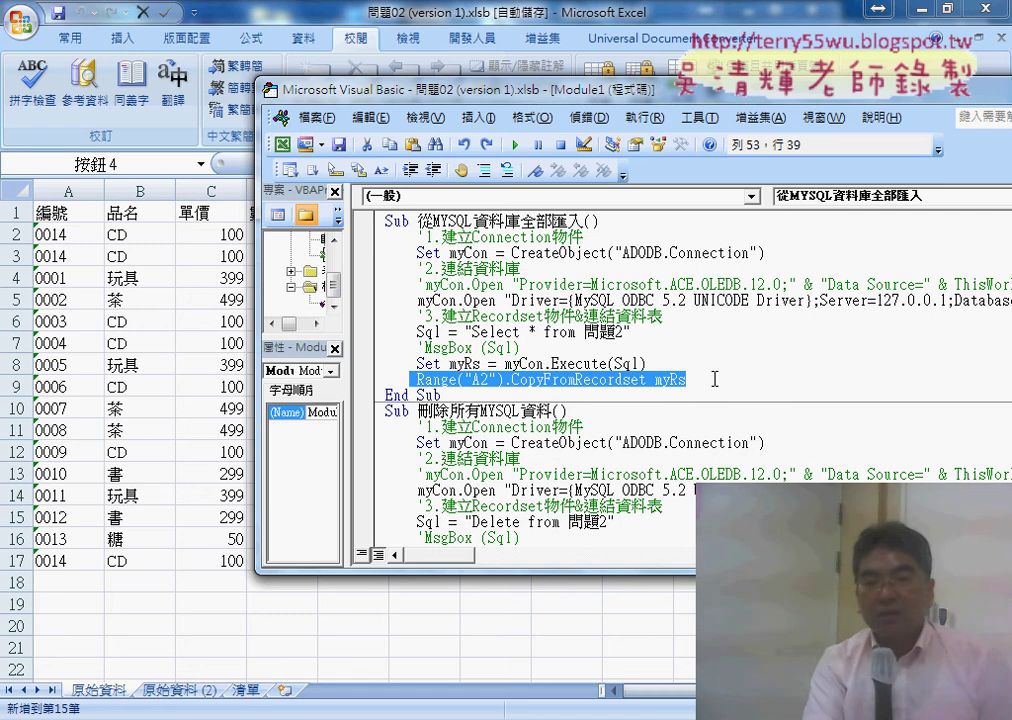
Clear the imported records in A2:F17, leaving only the headers, and return to the macro code.
{"action": "left_click", "coordinate": [149, 330]}
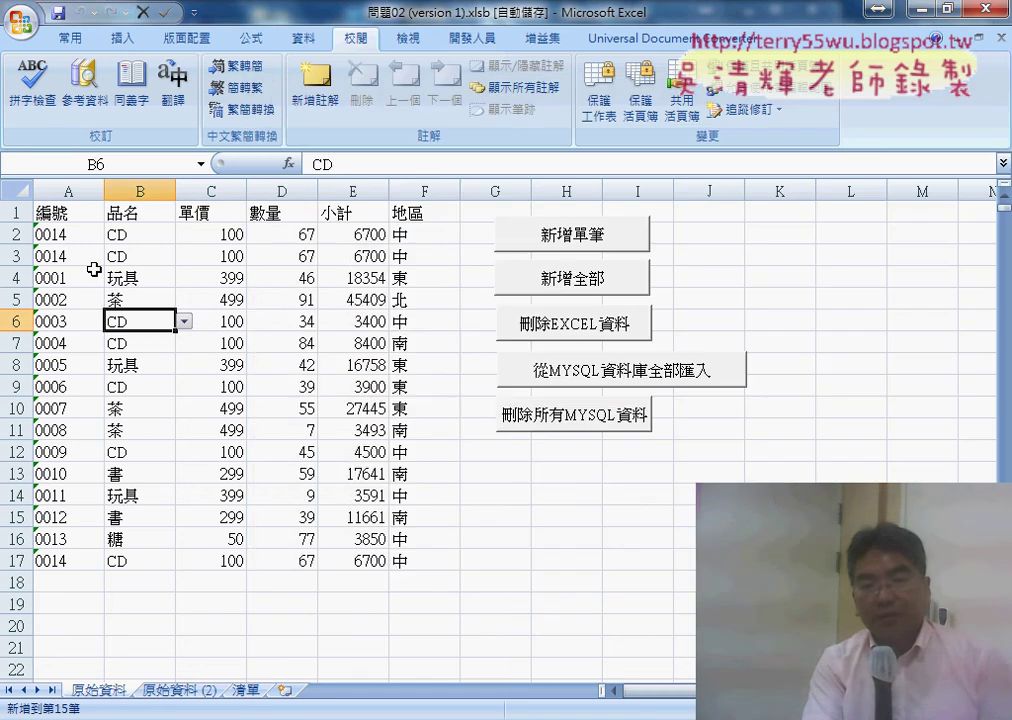
{"action": "left_click_drag", "start_coordinate": [60, 234], "coordinate": [396, 562]}
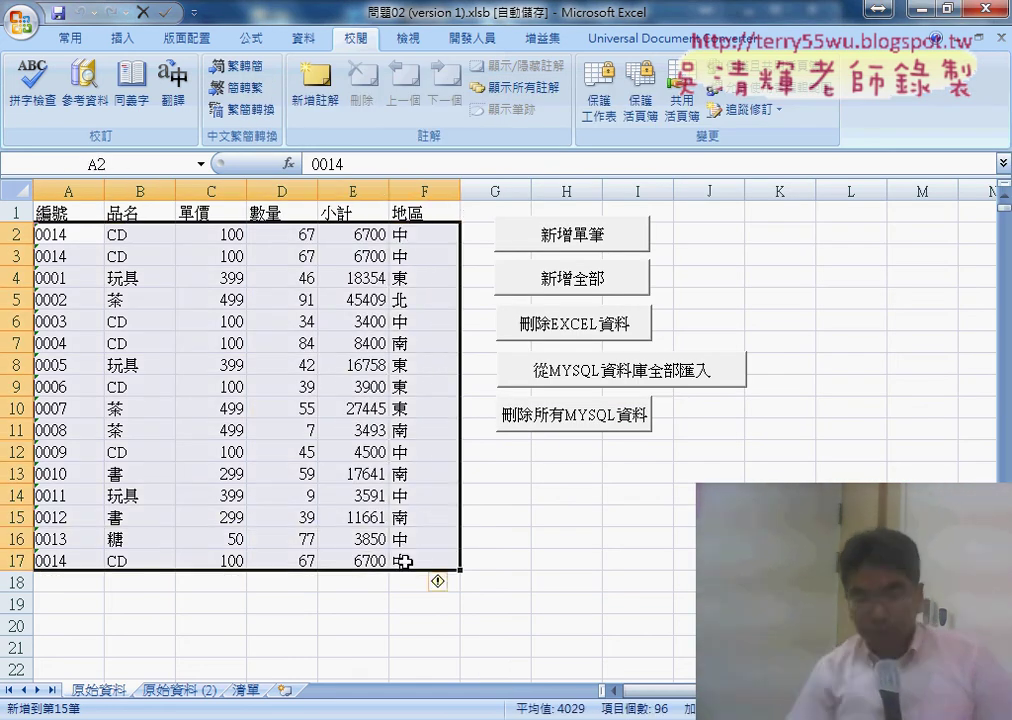
{"action": "key", "text": "Delete"}
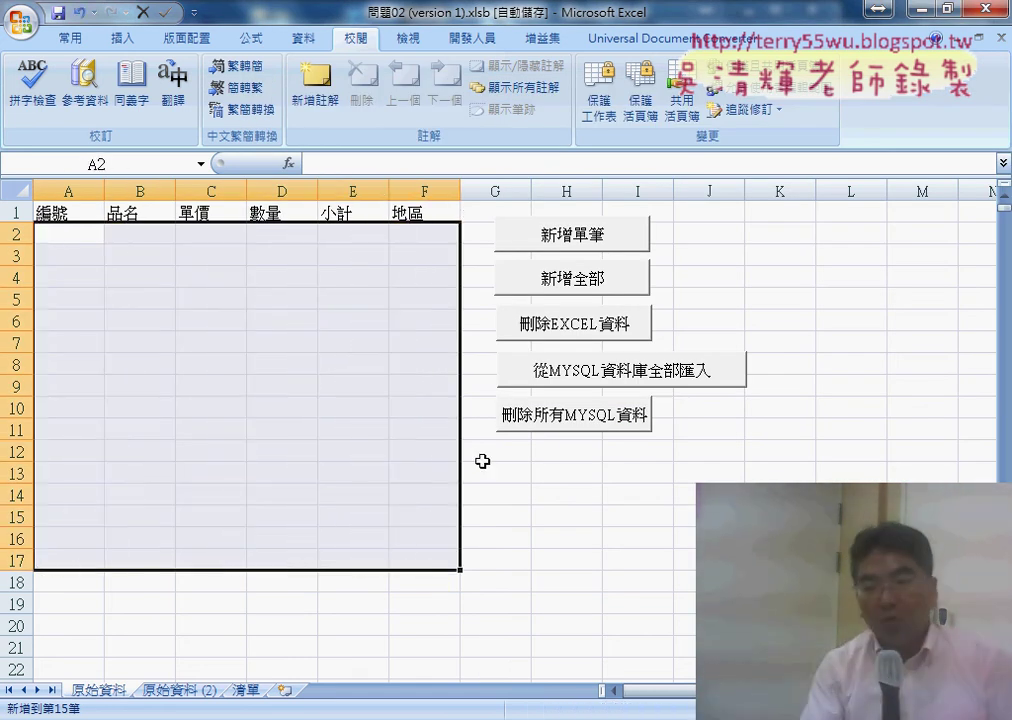
{"action": "key", "text": "alt+Tab"}
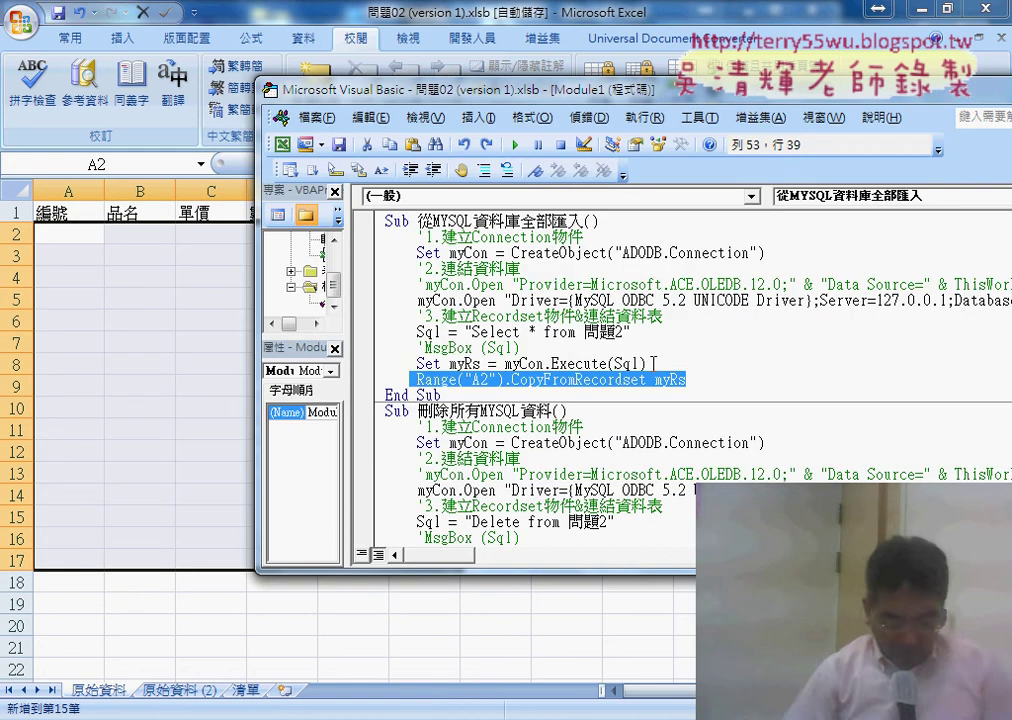
Delete the CopyFromRecordset myRs line and start retyping it as range("A2").cop.
{"action": "key", "text": "Delete"}
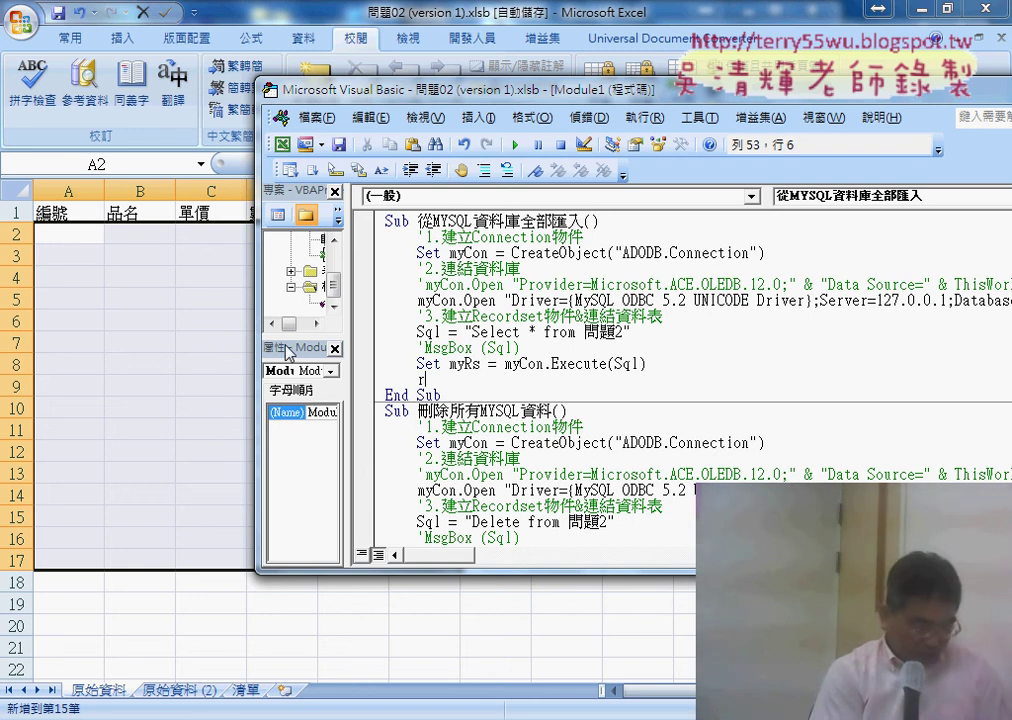
{"action": "type", "text": "rang"}
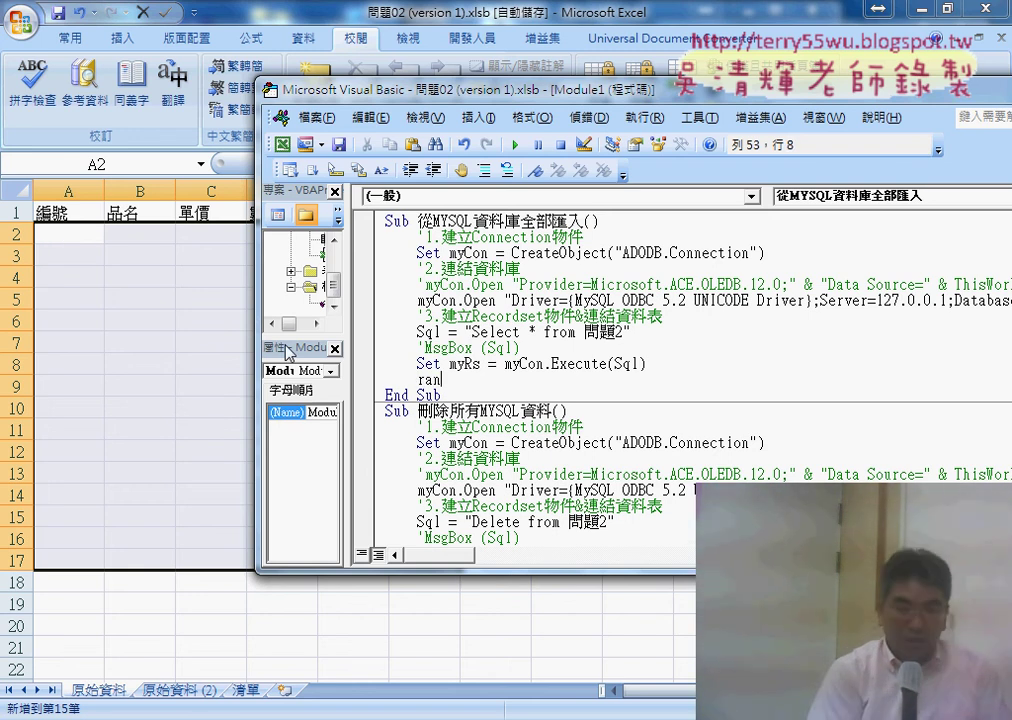
{"action": "type", "text": "e"}
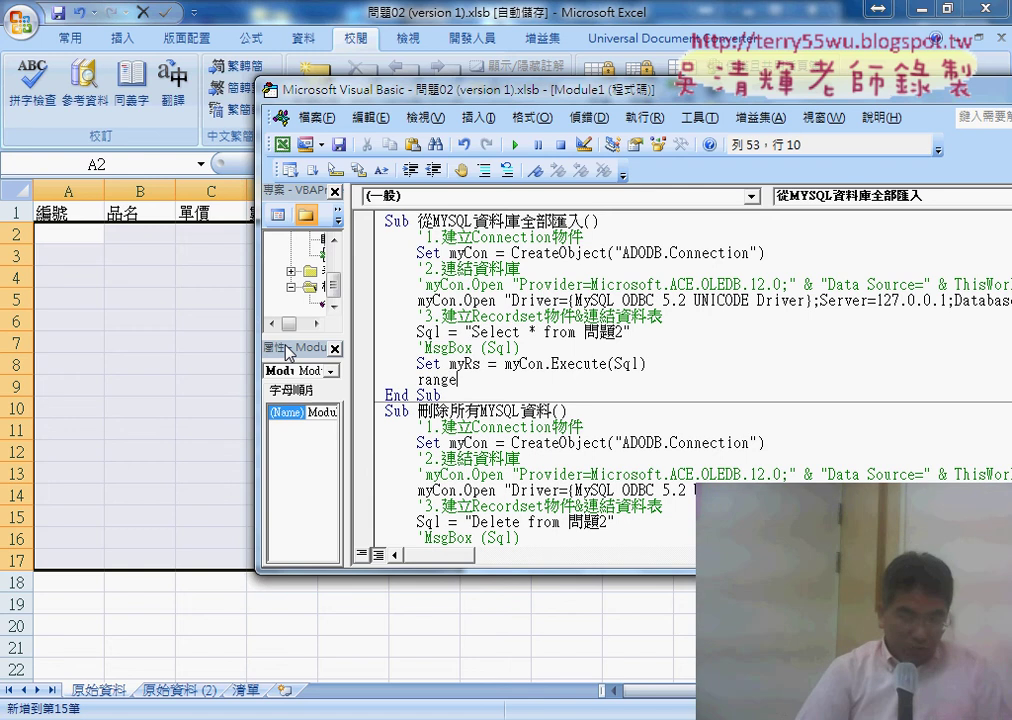
{"action": "type", "text": "(\"A2"}
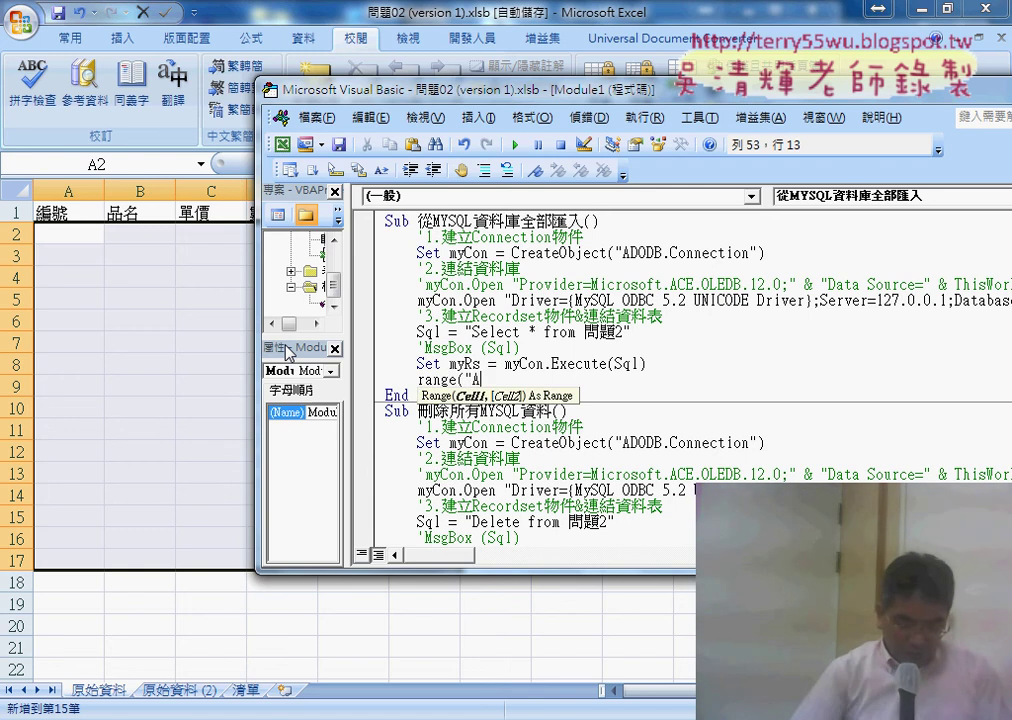
{"action": "type", "text": "\""}
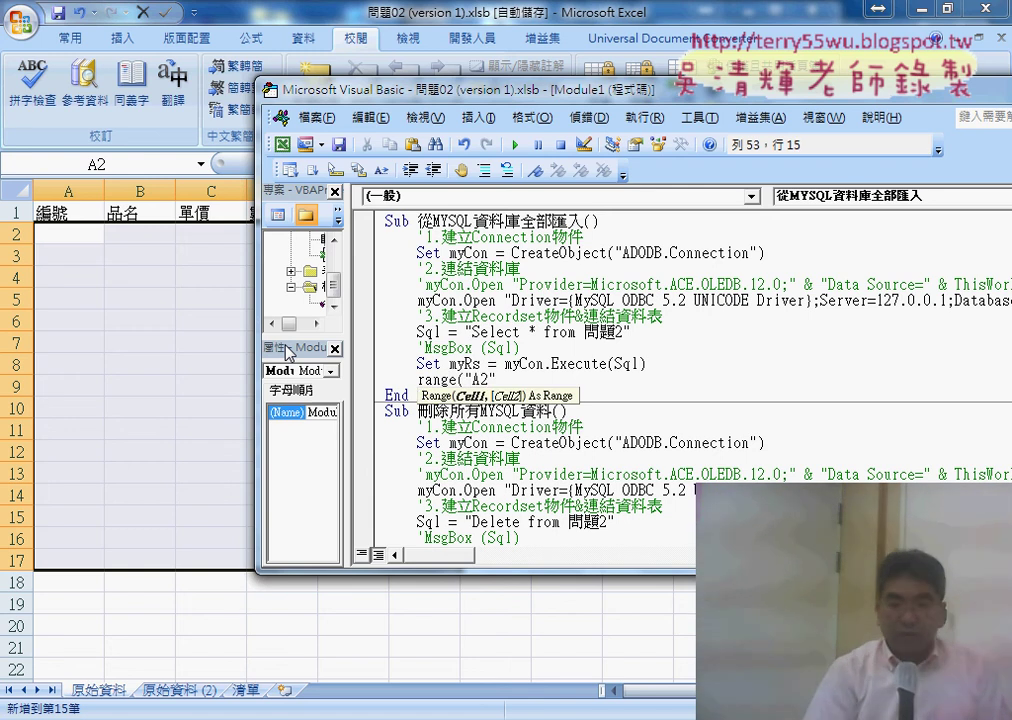
{"action": "type", "text": ")."}
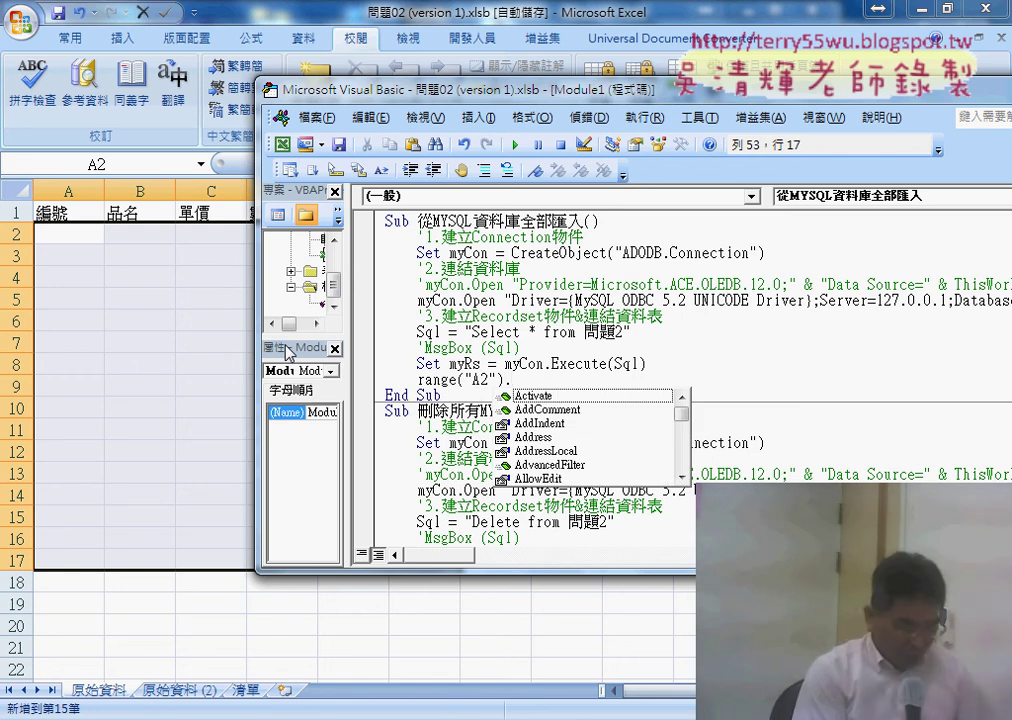
{"action": "type", "text": "cp"}
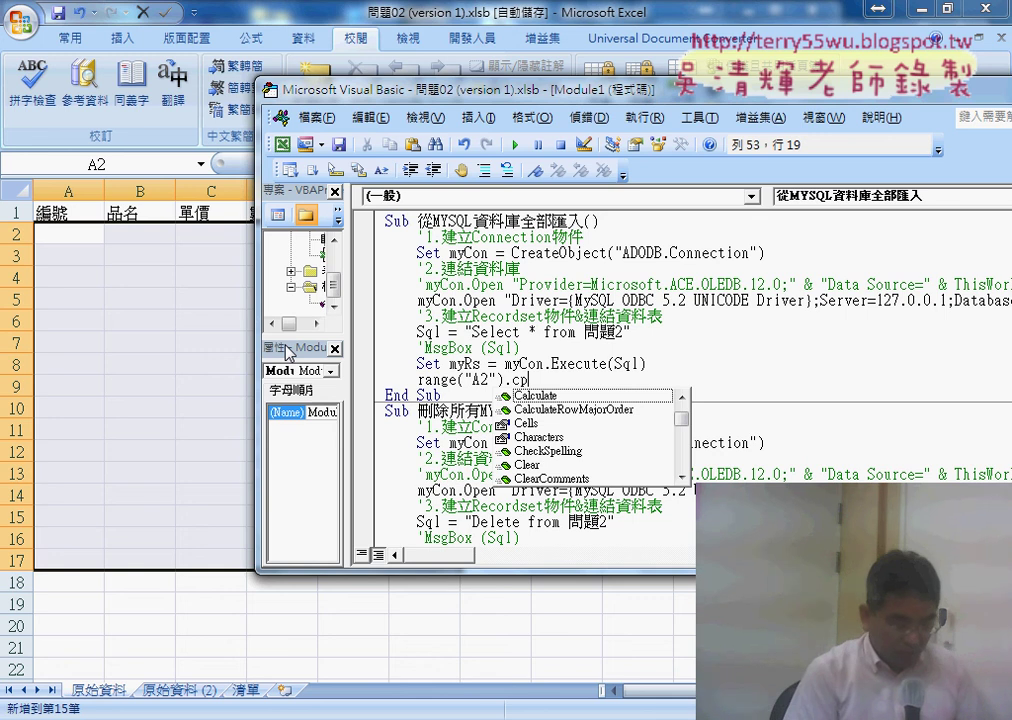
{"action": "key", "text": "BackSpace"}
{"action": "type", "text": "o"}
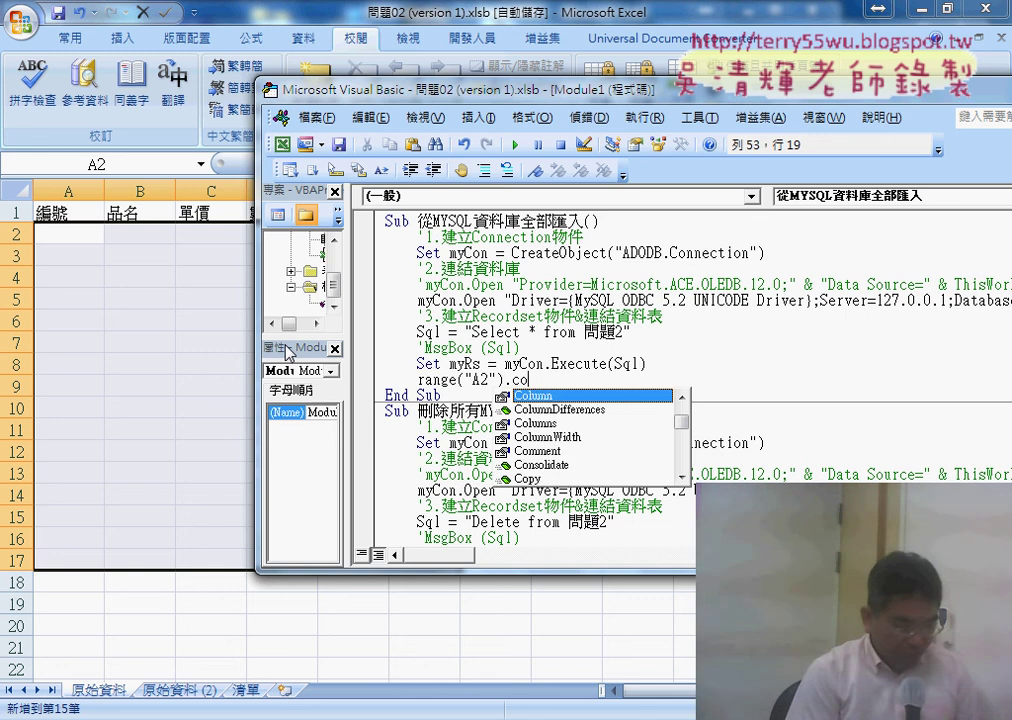
{"action": "type", "text": "p"}
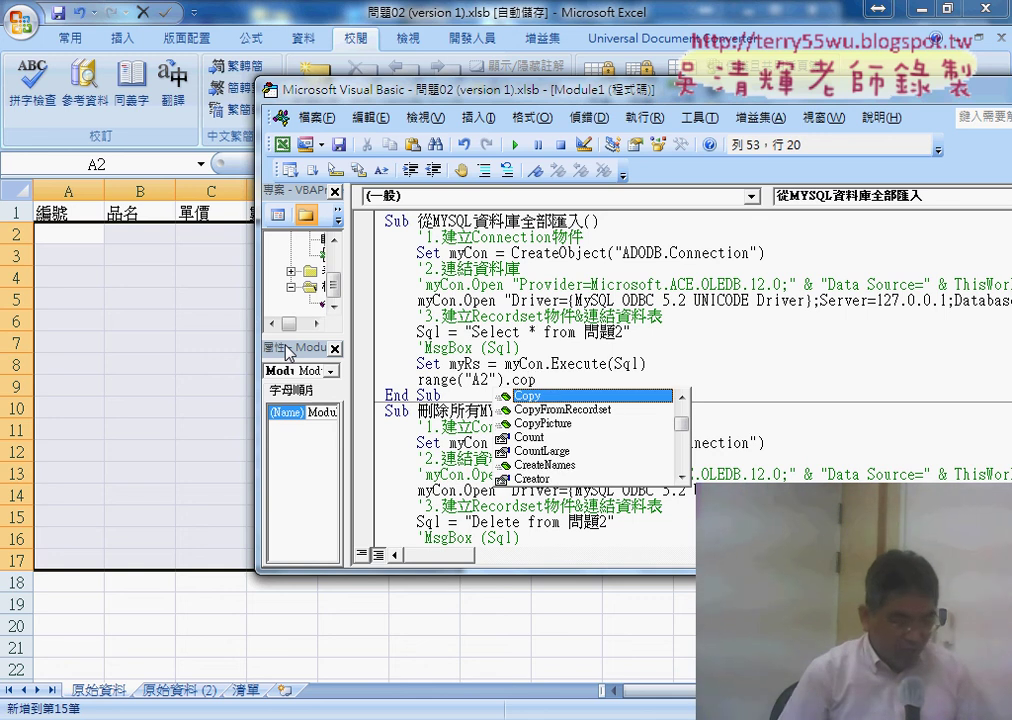
{"action": "key", "text": "Down"}
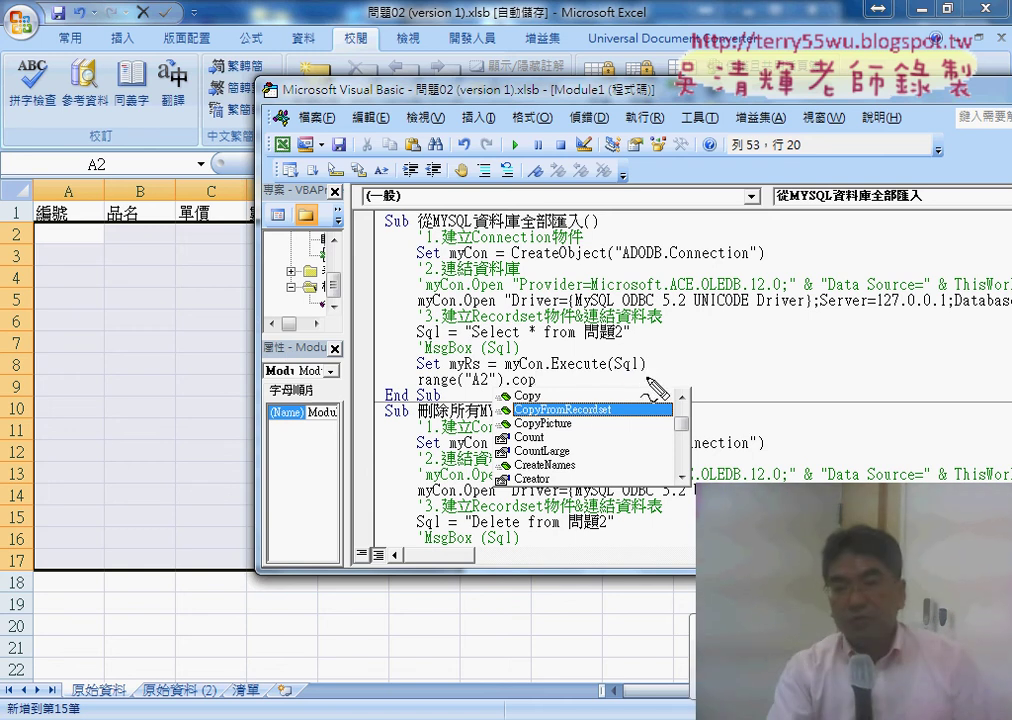
Underline the Execute(Sql) call, the myRs variable and the CopyFromRecordset suggestion.
{"action": "left_click_drag", "start_coordinate": [645, 378], "coordinate": [465, 372]}
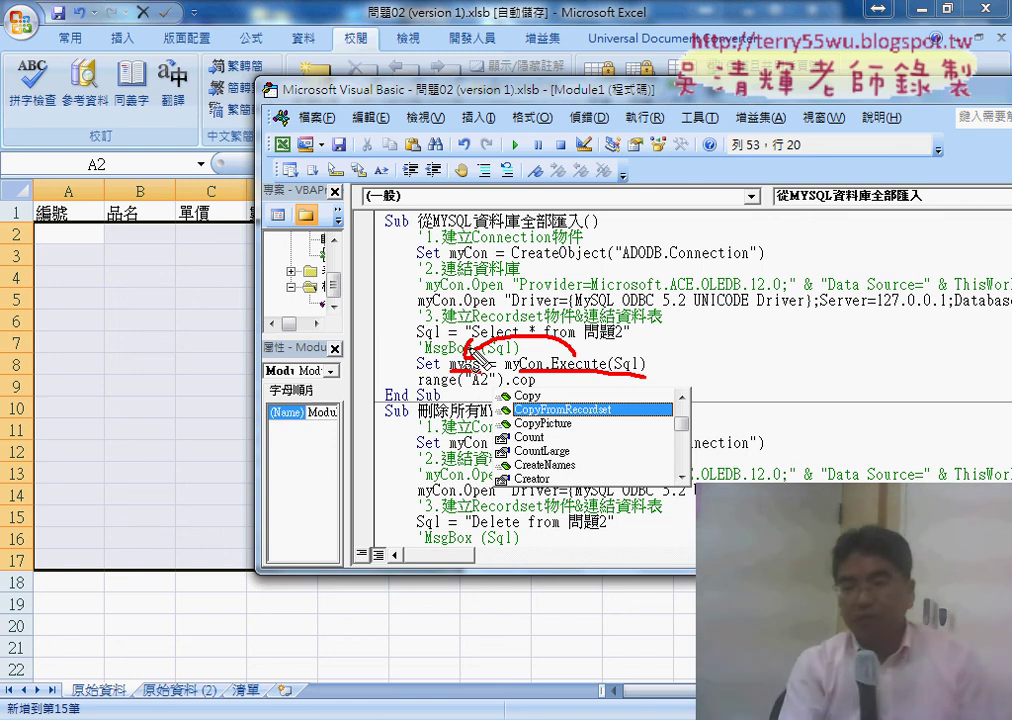
{"action": "left_click_drag", "start_coordinate": [450, 372], "coordinate": [519, 370]}
{"action": "left_click_drag", "start_coordinate": [567, 415], "coordinate": [612, 414]}
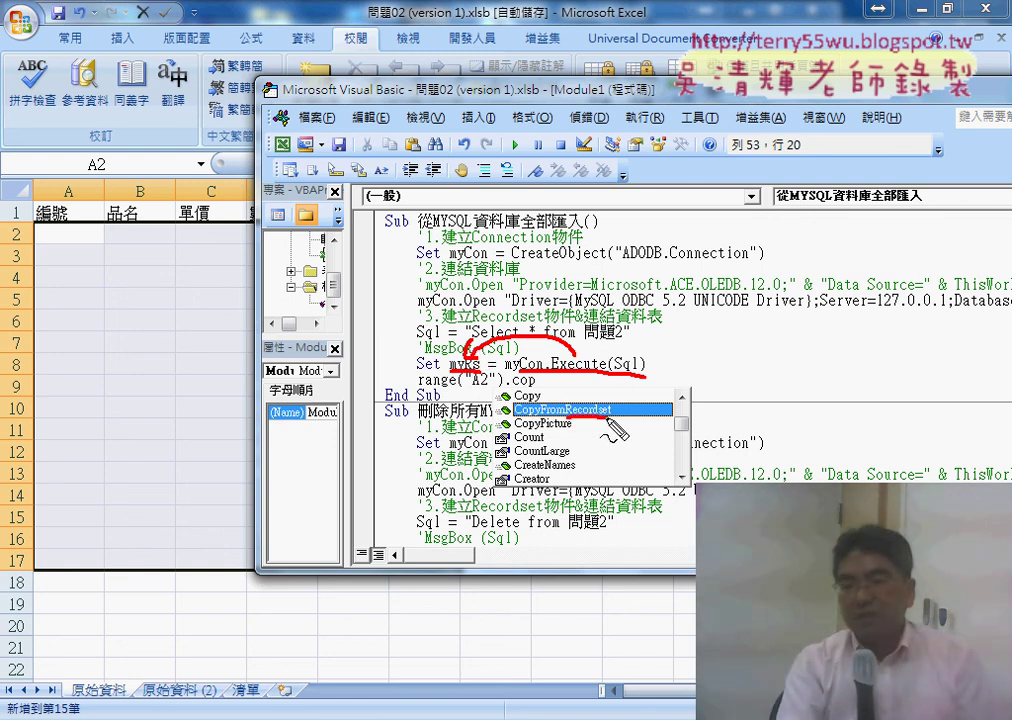
Sketch a table grid to explain the recordset, then erase the drawings.
{"action": "mouse_move", "coordinate": [516, 117]}
{"action": "left_mouse_down"}
{"action": "mouse_move", "coordinate": [518, 211]}
{"action": "mouse_move", "coordinate": [692, 210]}
{"action": "left_mouse_up"}
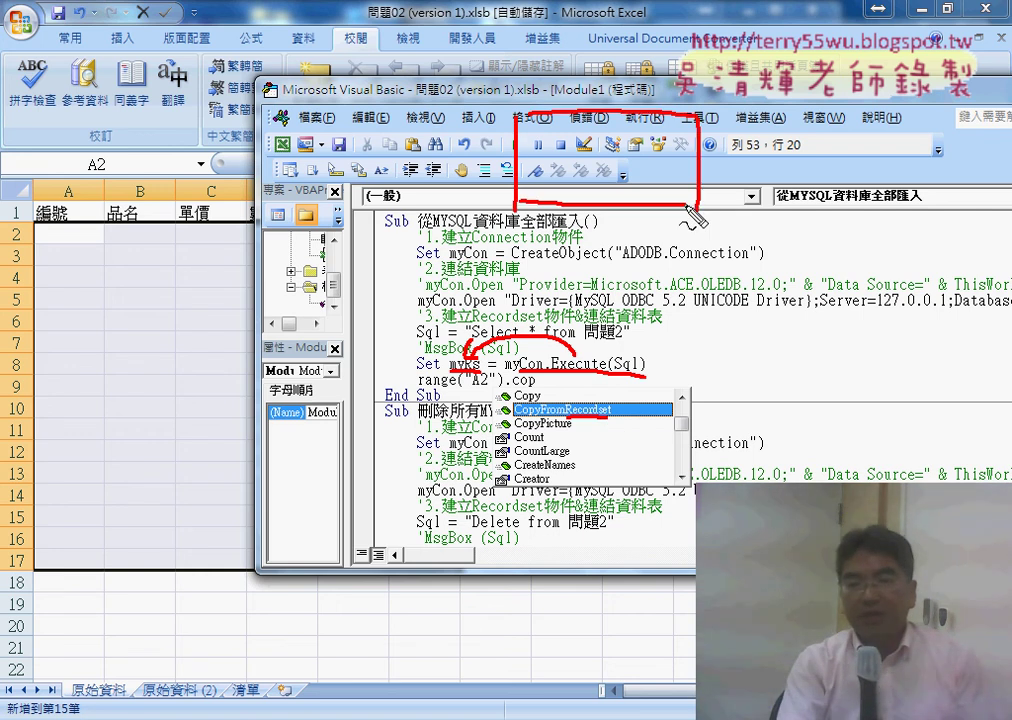
{"action": "left_click_drag", "start_coordinate": [546, 117], "coordinate": [548, 195]}
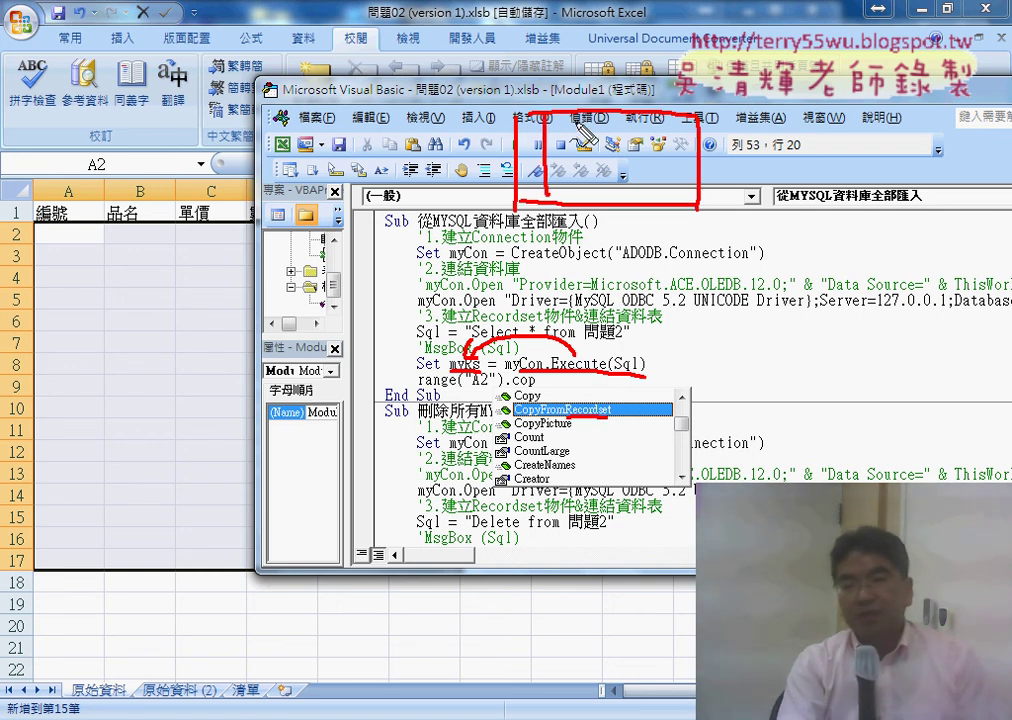
{"action": "left_click_drag", "start_coordinate": [572, 117], "coordinate": [574, 195]}
{"action": "mouse_move", "coordinate": [609, 117]}
{"action": "left_mouse_down"}
{"action": "mouse_move", "coordinate": [611, 200]}
{"action": "mouse_move", "coordinate": [641, 200]}
{"action": "left_mouse_up"}
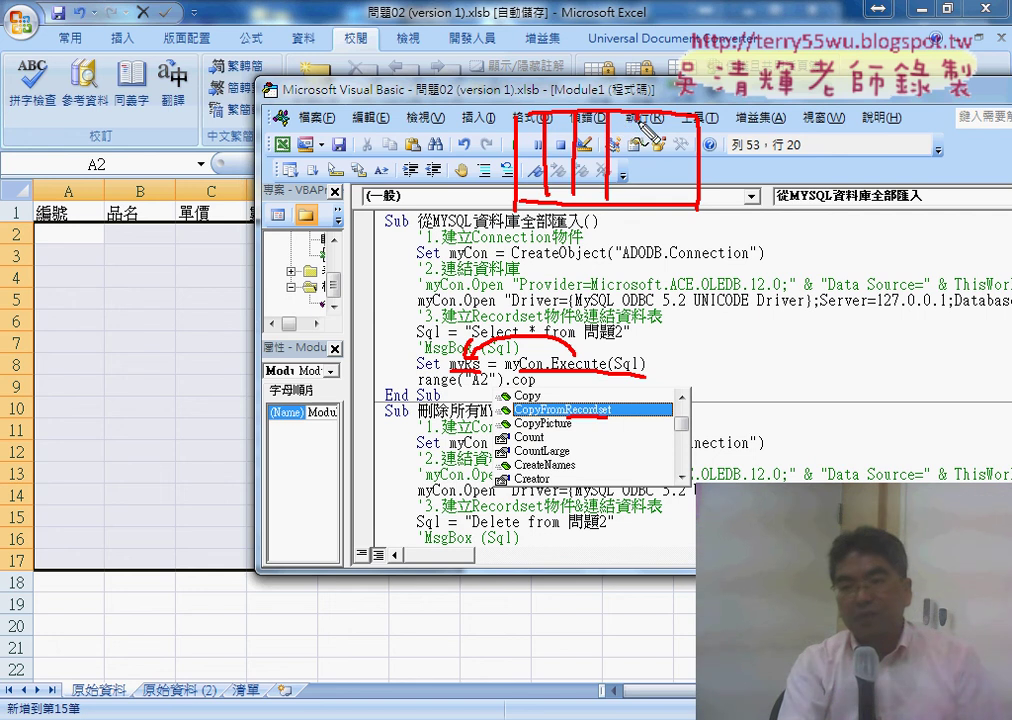
{"action": "left_click_drag", "start_coordinate": [668, 102], "coordinate": [668, 200]}
{"action": "left_click_drag", "start_coordinate": [518, 128], "coordinate": [690, 125]}
{"action": "mouse_move", "coordinate": [518, 150]}
{"action": "left_mouse_down"}
{"action": "mouse_move", "coordinate": [690, 150]}
{"action": "mouse_move", "coordinate": [690, 165]}
{"action": "left_mouse_up"}
{"action": "left_click_drag", "start_coordinate": [518, 180], "coordinate": [690, 182]}
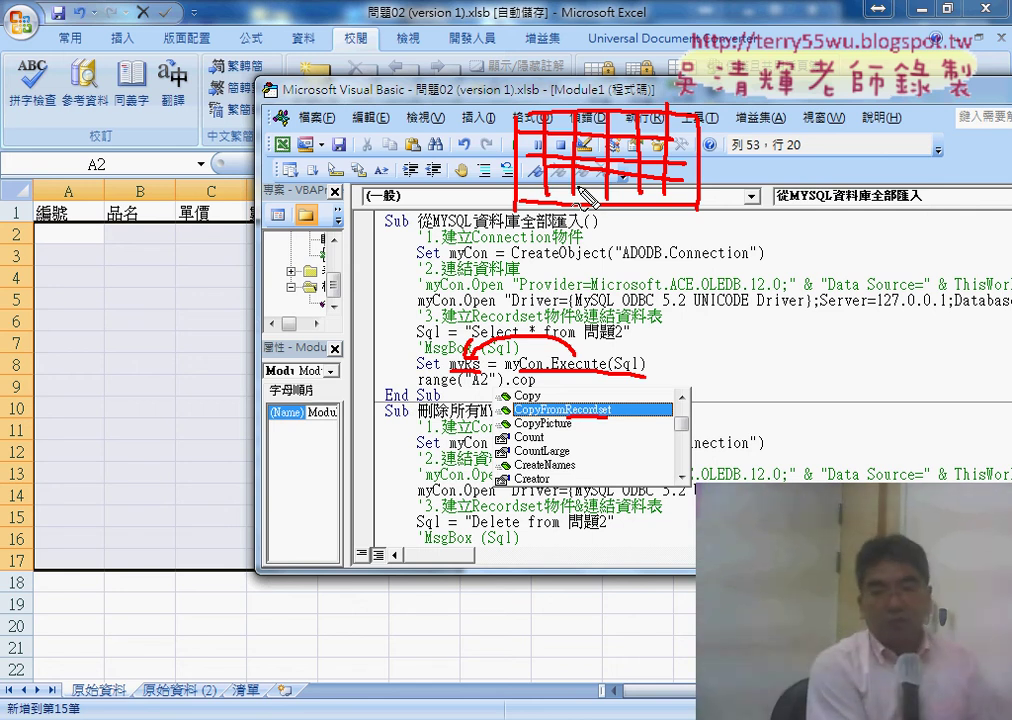
{"action": "key", "text": "Escape"}
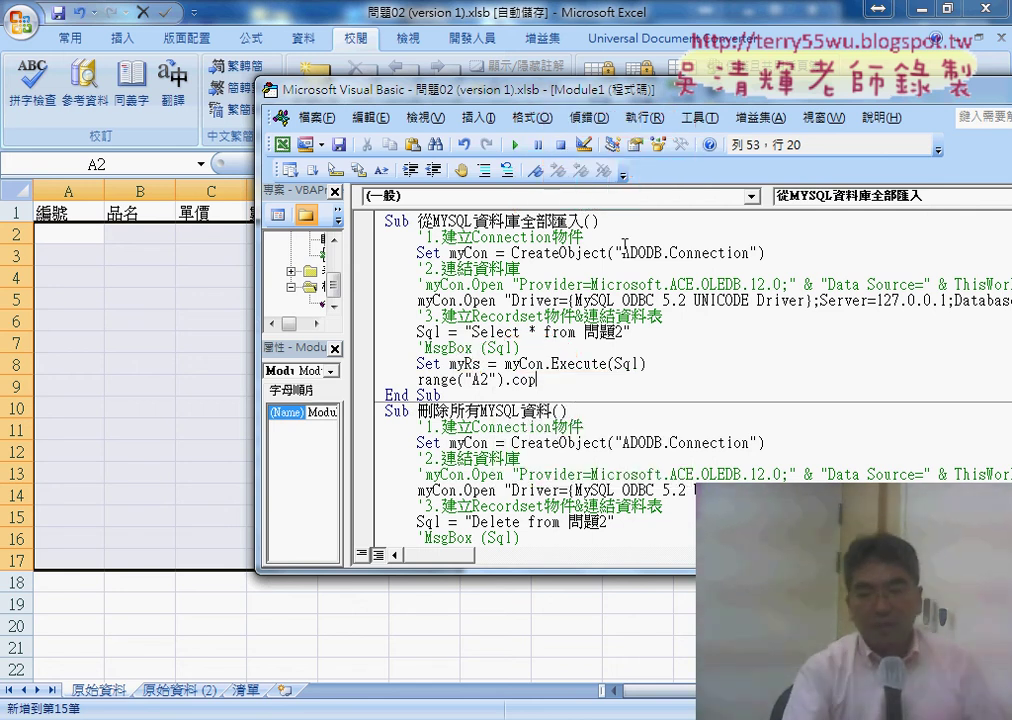
Complete the line as range("A2").CopyFromRecordset myRs, marking the results flowing into cell A2.
{"action": "left_click_drag", "start_coordinate": [538, 380], "coordinate": [511, 380]}
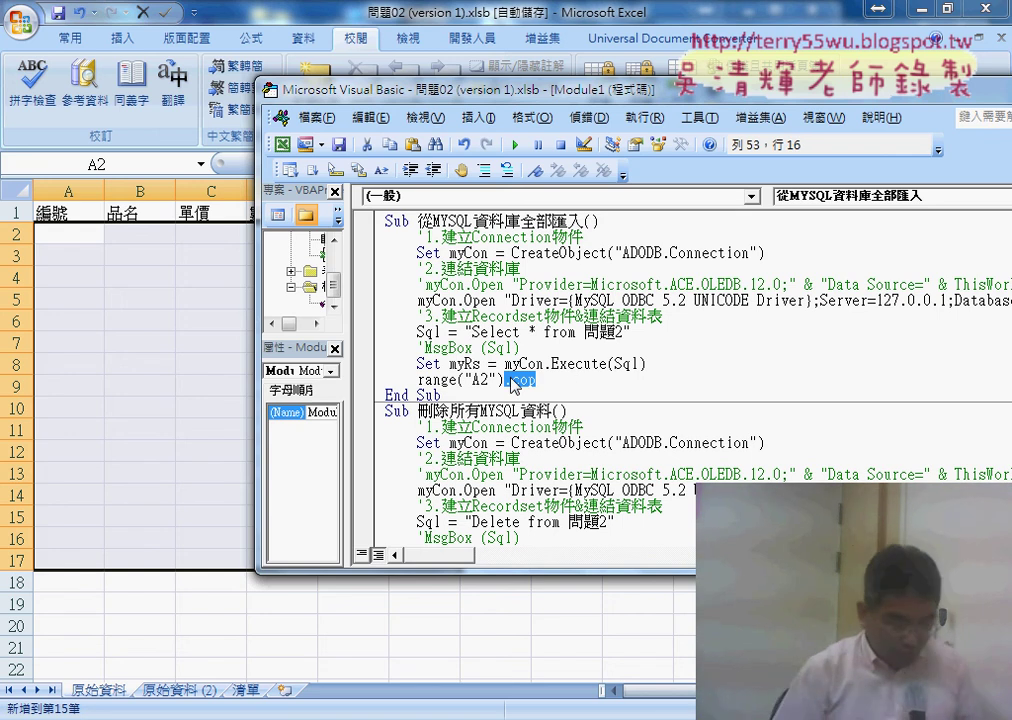
{"action": "type", "text": ".co"}
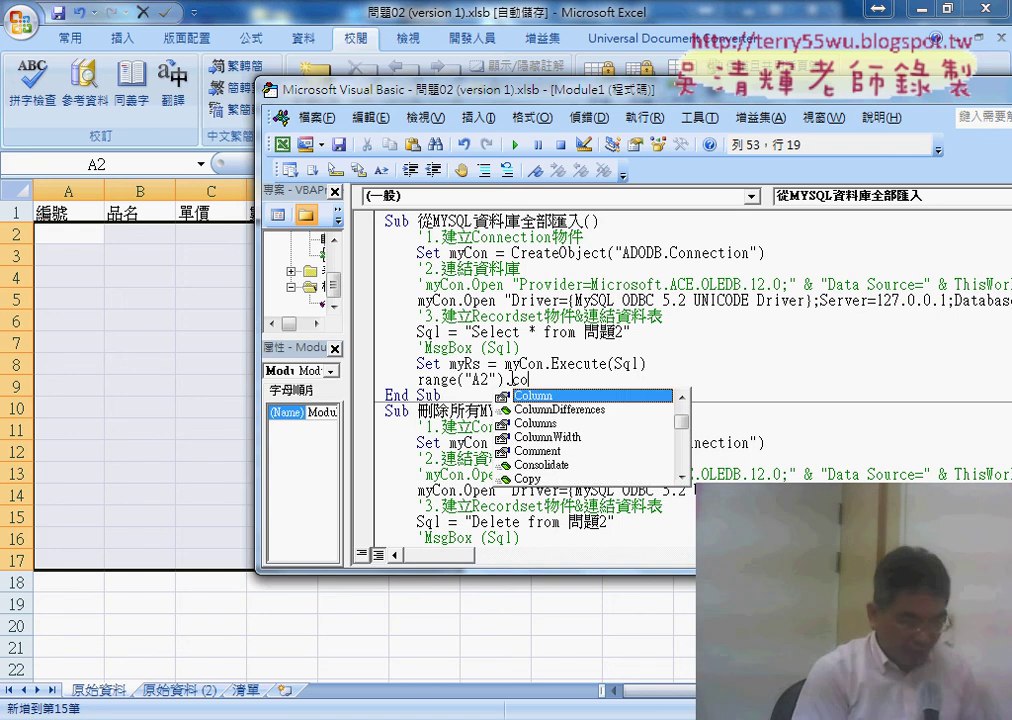
{"action": "type", "text": "p"}
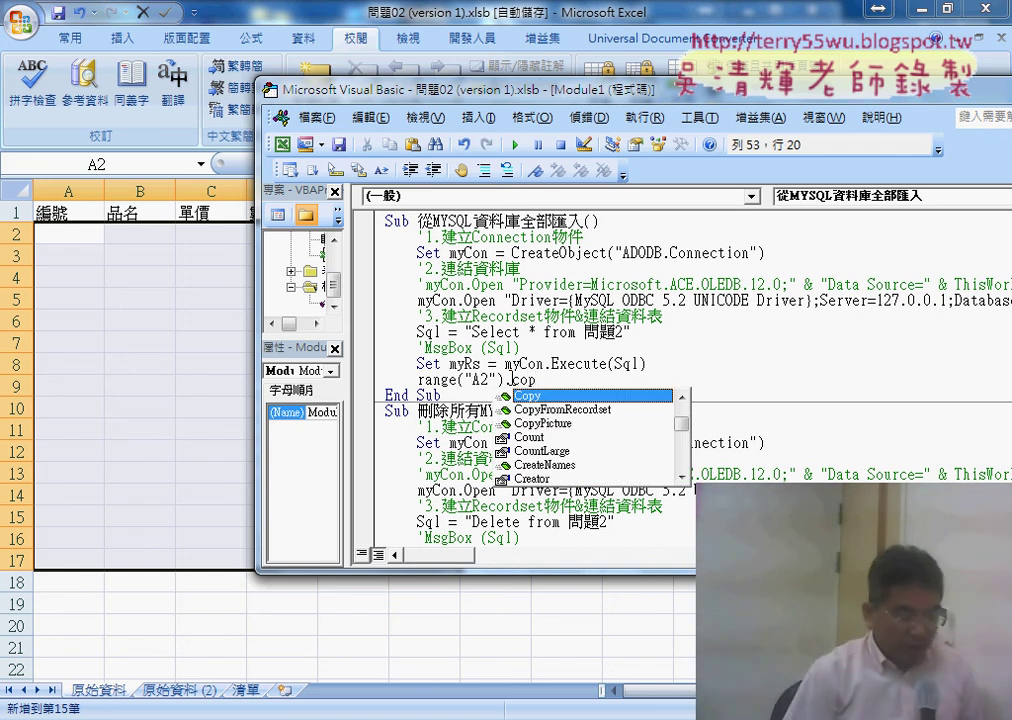
{"action": "key", "text": "Down"}
{"action": "key", "text": "space"}
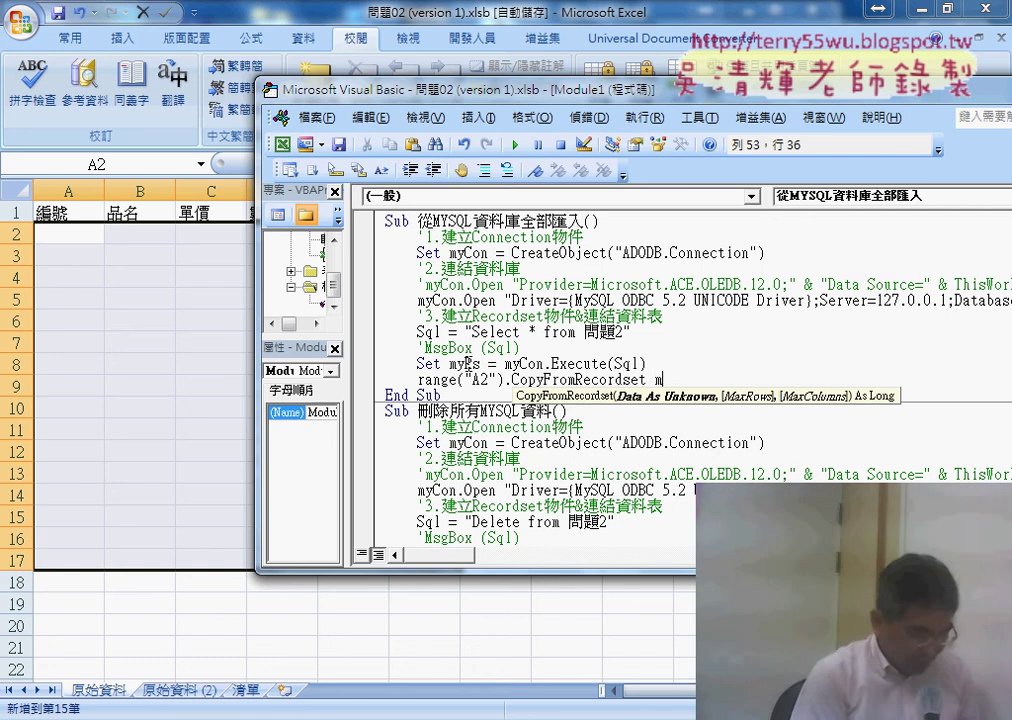
{"action": "type", "text": "yR"}
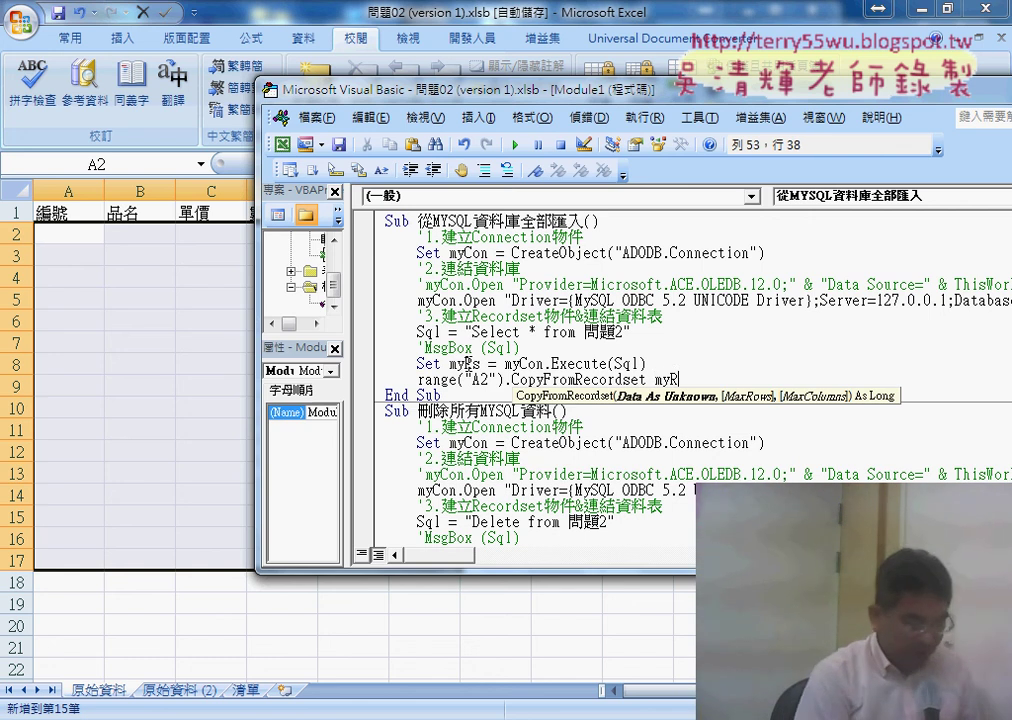
{"action": "type", "text": "s"}
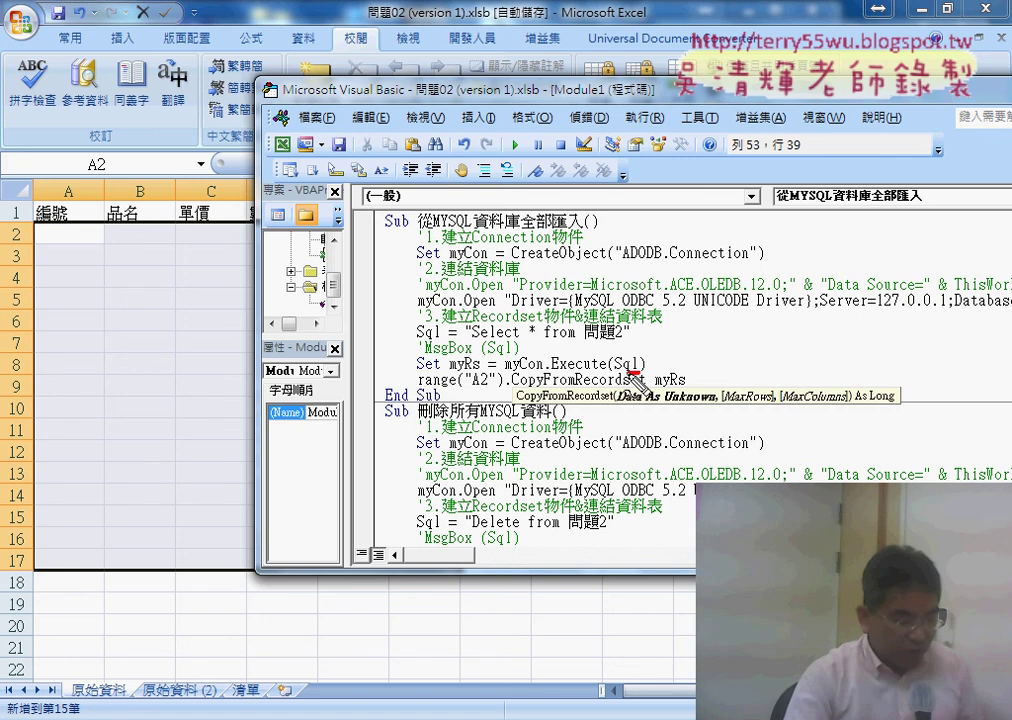
{"action": "mouse_move", "coordinate": [633, 374]}
{"action": "left_mouse_down"}
{"action": "mouse_move", "coordinate": [495, 352]}
{"action": "mouse_move", "coordinate": [478, 375]}
{"action": "mouse_move", "coordinate": [688, 395]}
{"action": "left_mouse_up"}
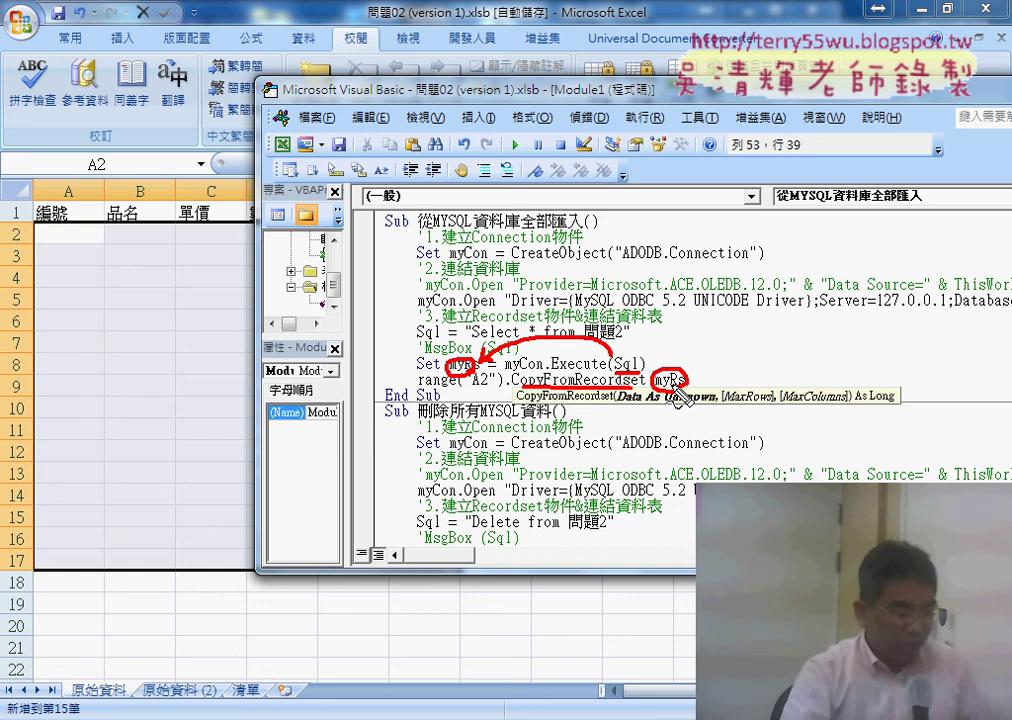
{"action": "left_click_drag", "start_coordinate": [62, 226], "coordinate": [80, 248]}
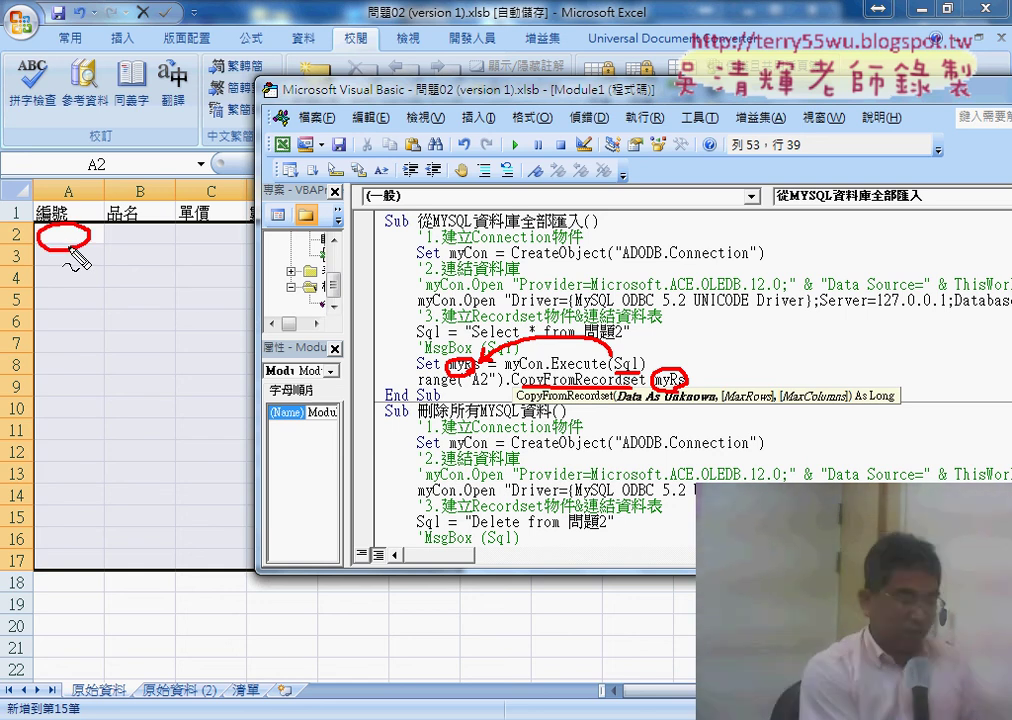
Step through the 從MYSQL資料庫全部匯入 macro with F8 to End Sub, filling rows 2–17 from A2.
{"action": "key", "text": "Escape"}
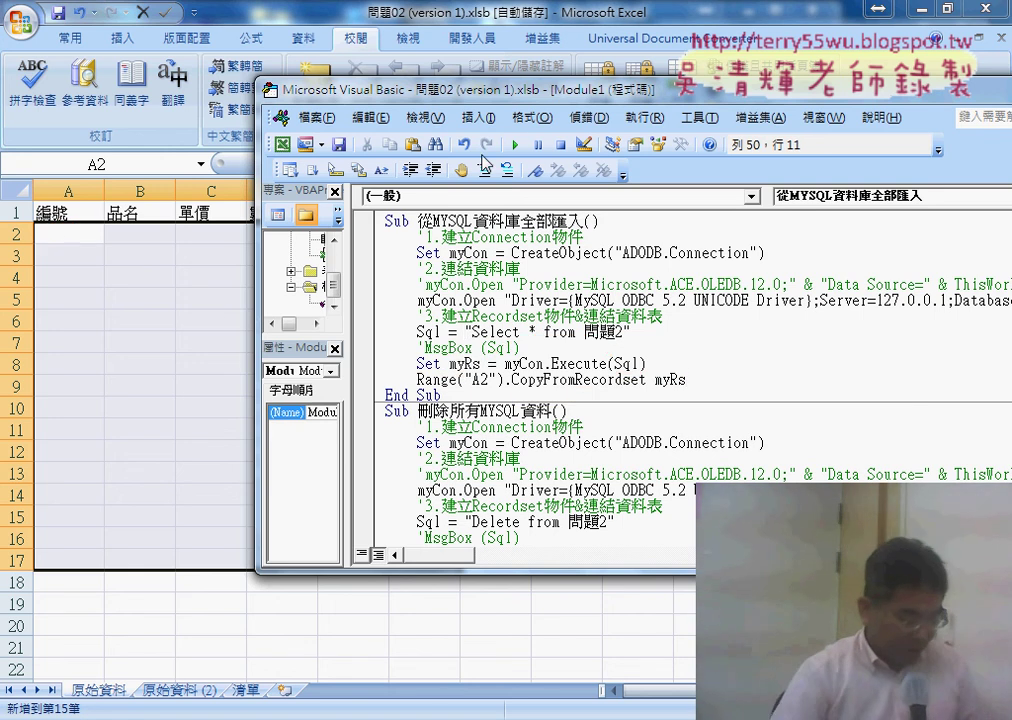
{"action": "key", "text": "F8"}
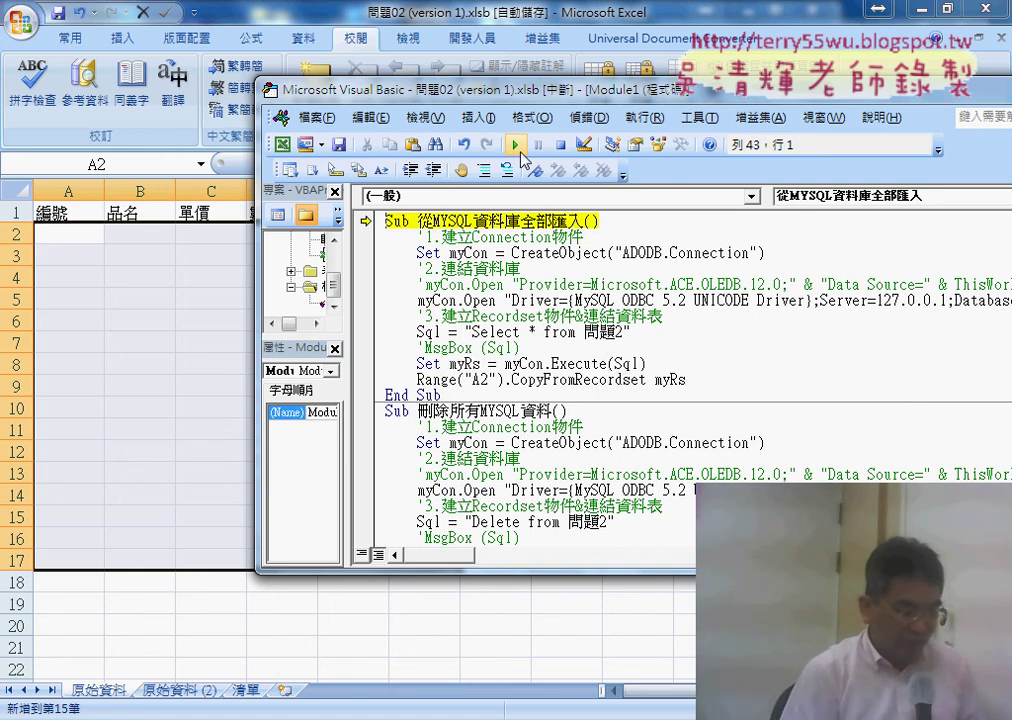
{"action": "key", "text": "F8"}
{"action": "key", "text": "F8"}
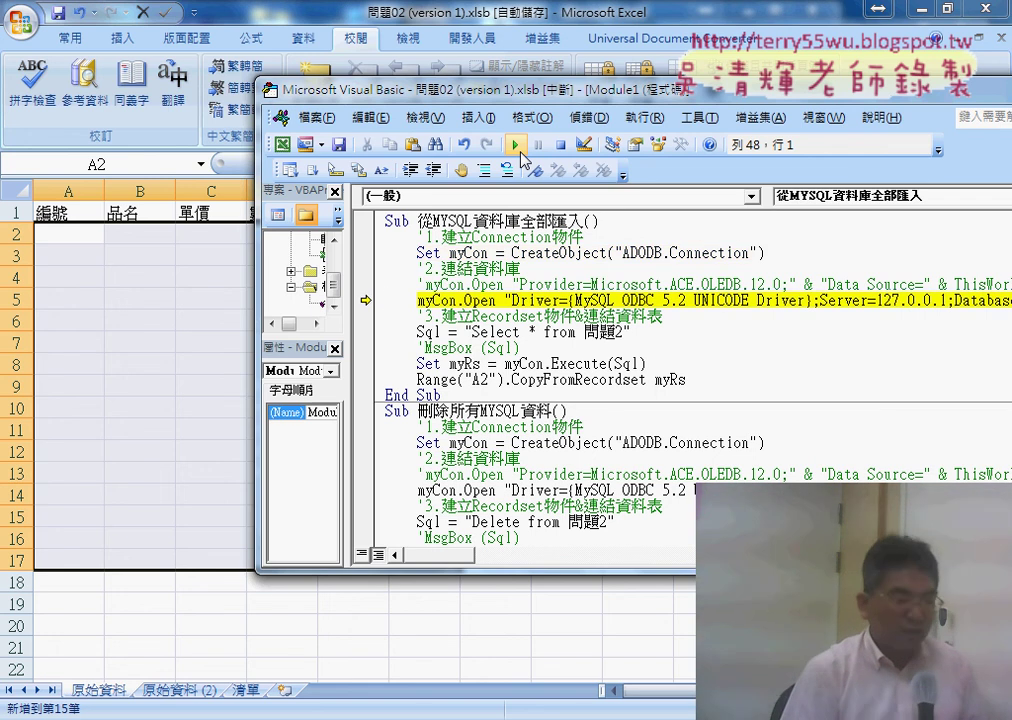
{"action": "key", "text": "F8"}
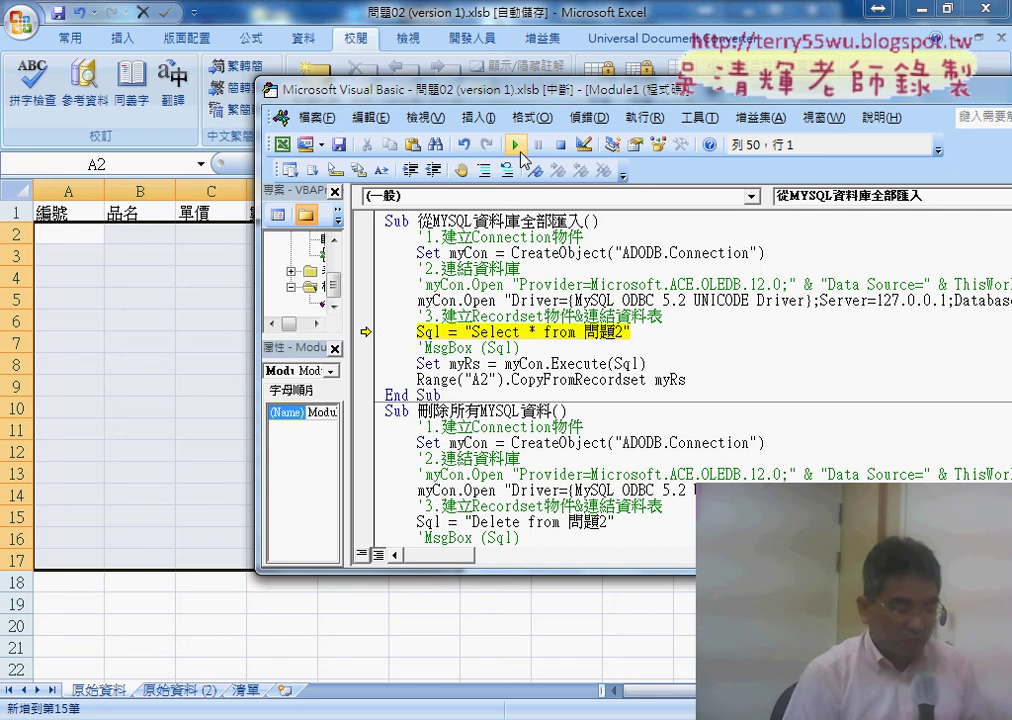
{"action": "key", "text": "F8"}
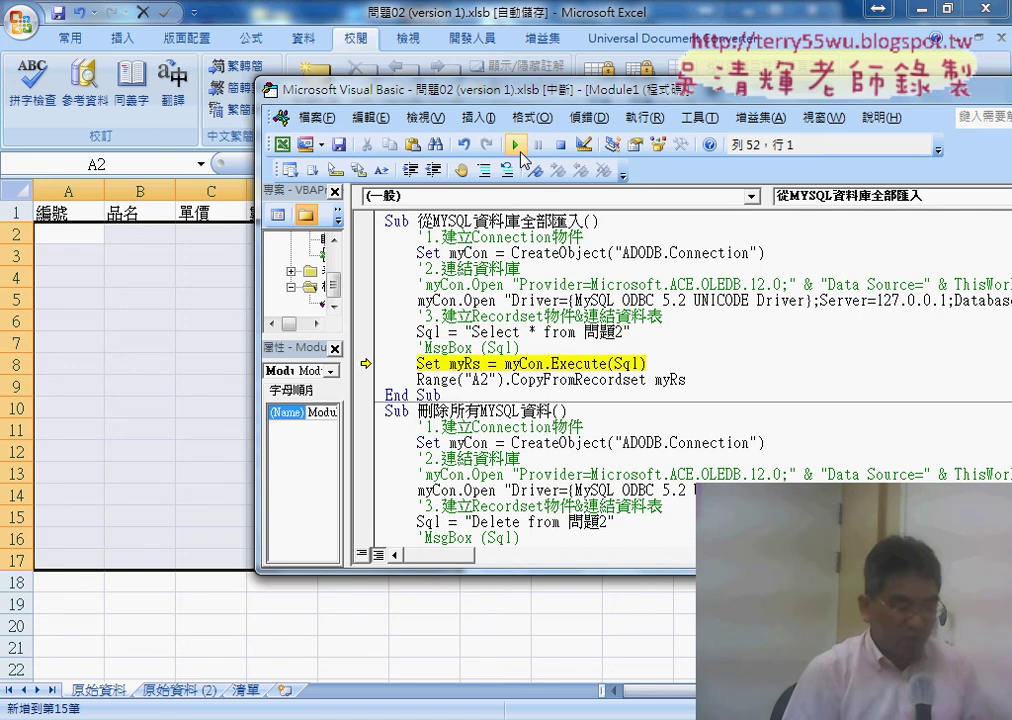
{"action": "key", "text": "F8"}
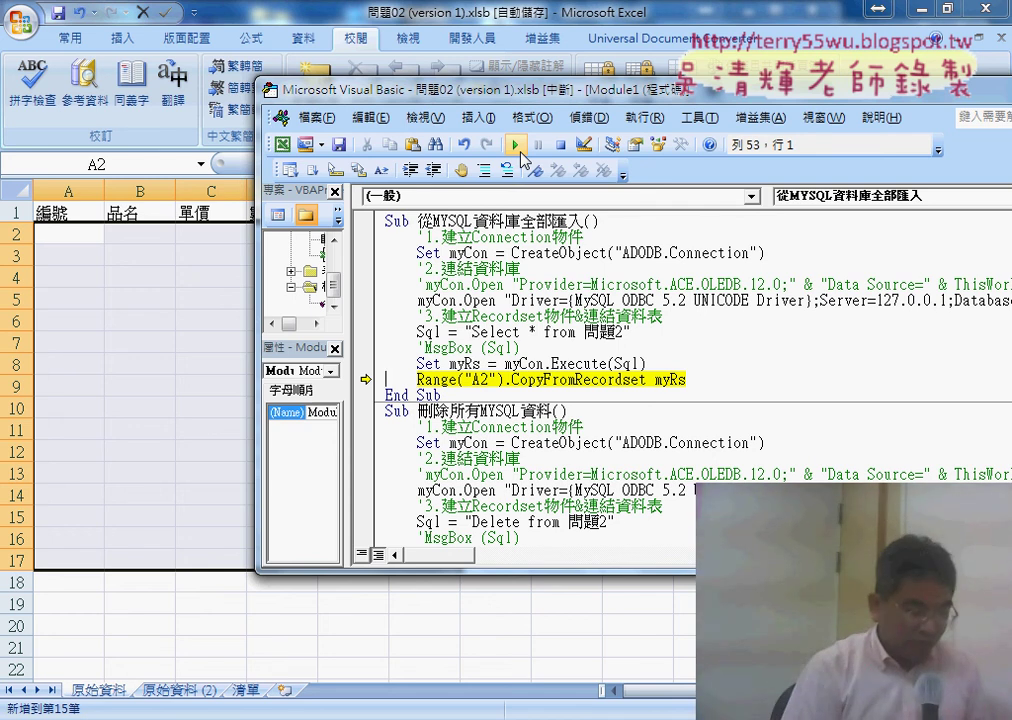
{"action": "key", "text": "F8"}
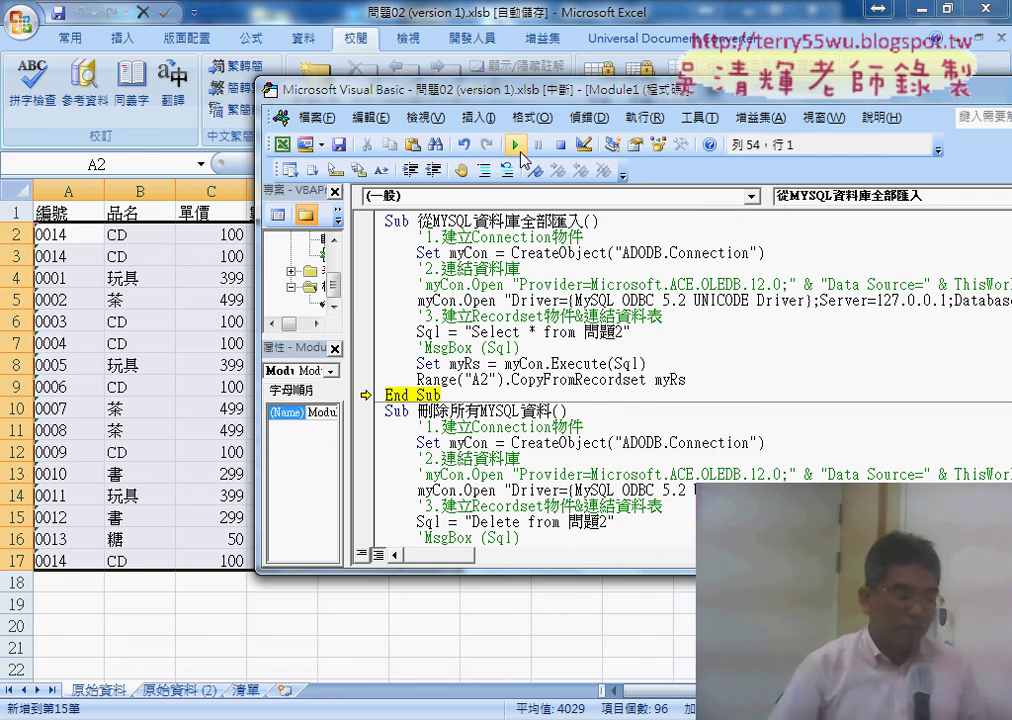
{"action": "key", "text": "F8"}
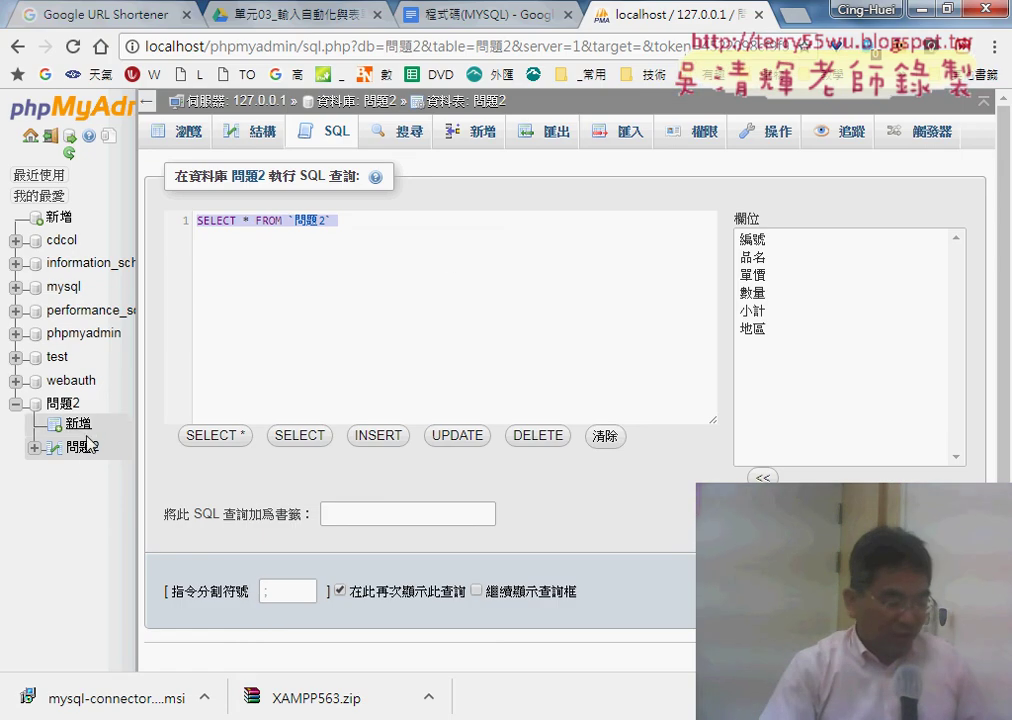
Open the 問題2 table's SQL editor and insert the DELETE FROM `問題2` WHERE 1 template.
{"action": "left_click", "coordinate": [82, 450]}
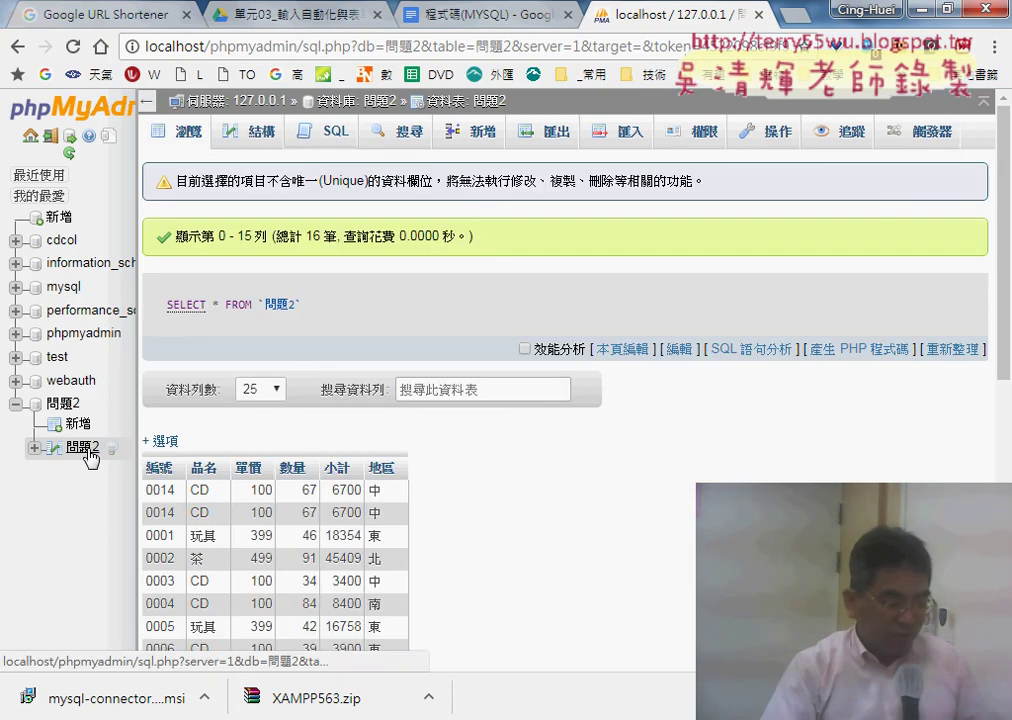
{"action": "left_click", "coordinate": [326, 143]}
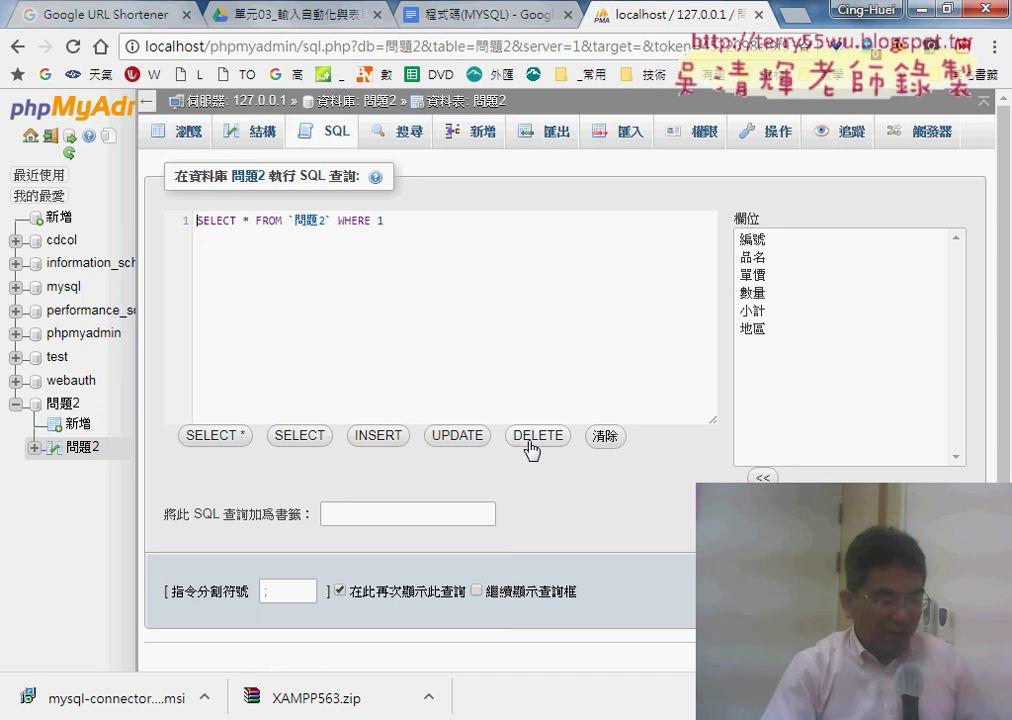
{"action": "left_click", "coordinate": [533, 437]}
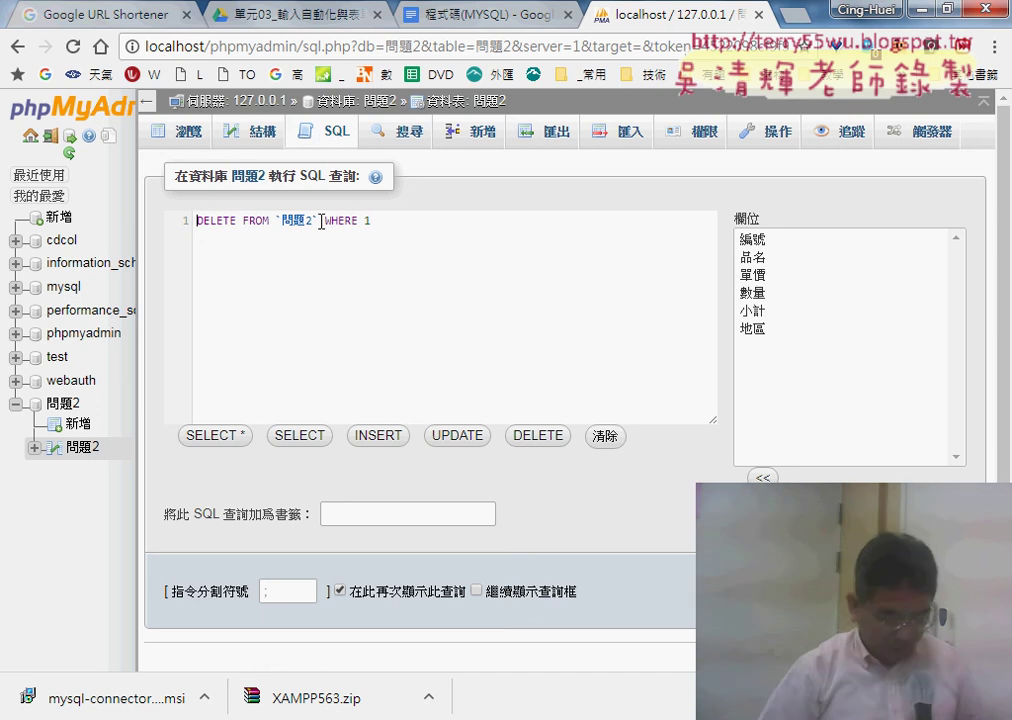
Remove the WHERE 1 clause so the query reads DELETE FROM `問題2`.
{"action": "left_click_drag", "start_coordinate": [320, 221], "coordinate": [439, 222]}
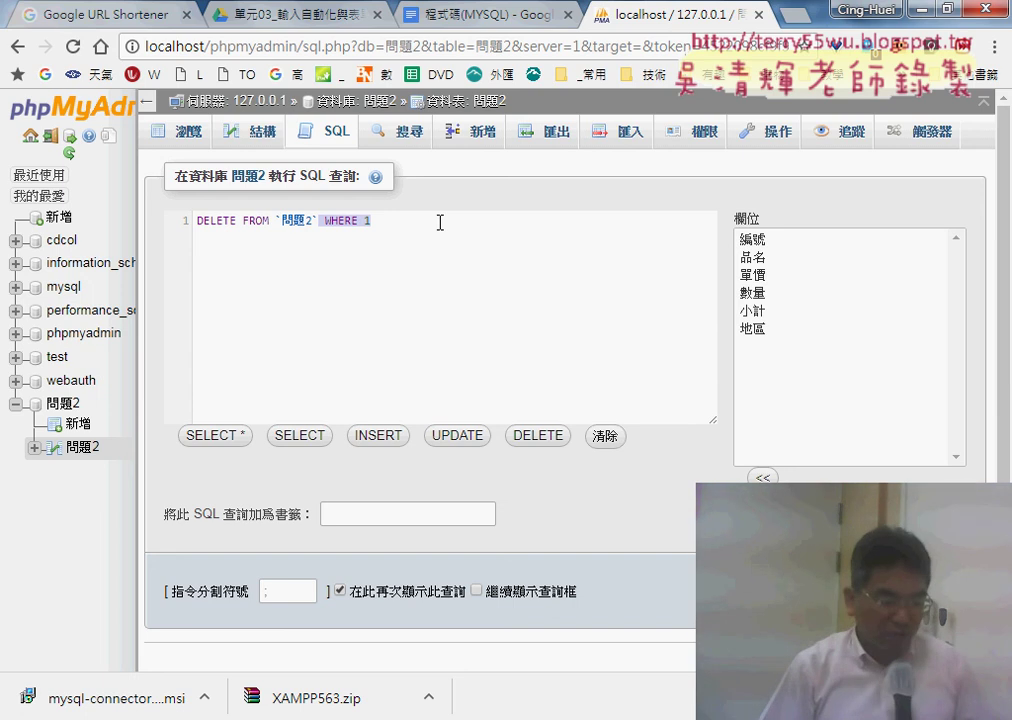
{"action": "key", "text": "BackSpace"}
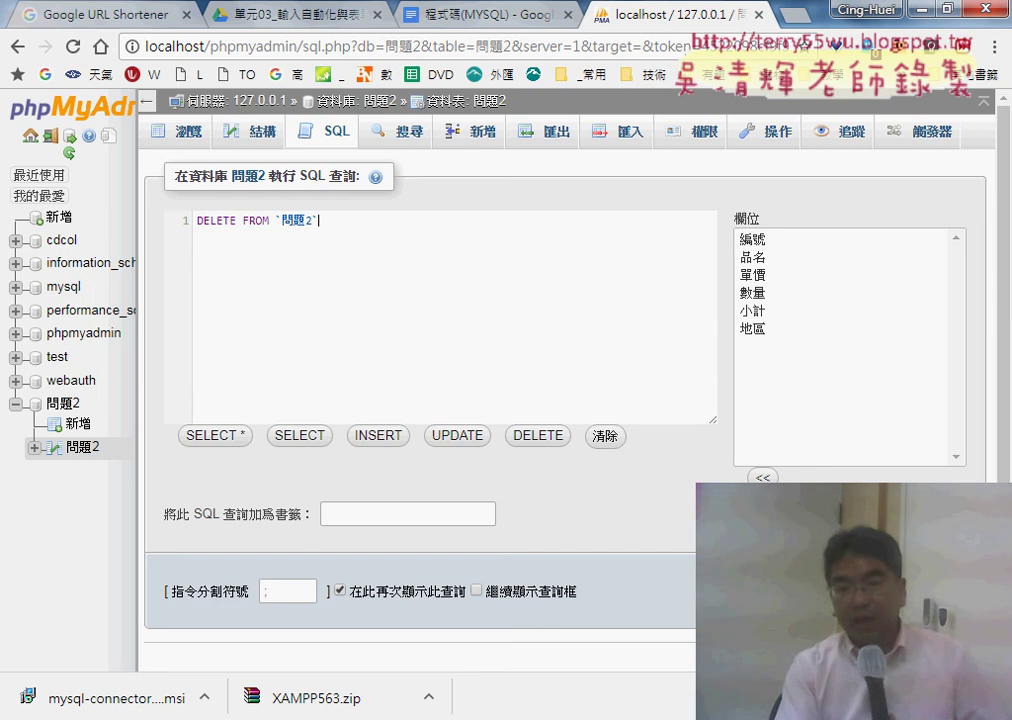
Refresh the 問題2 table to confirm it returns zero rows, then switch back to Excel.
{"action": "left_click", "coordinate": [84, 450]}
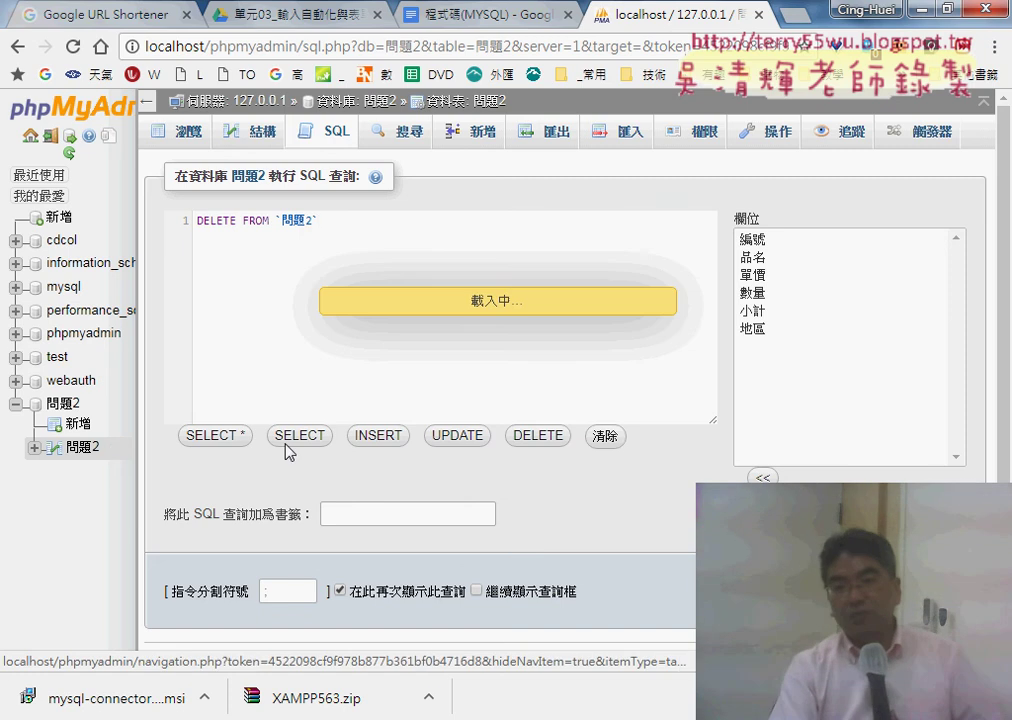
{"action": "scroll", "coordinate": [470, 560], "scroll_direction": "down", "scroll_amount": 3}
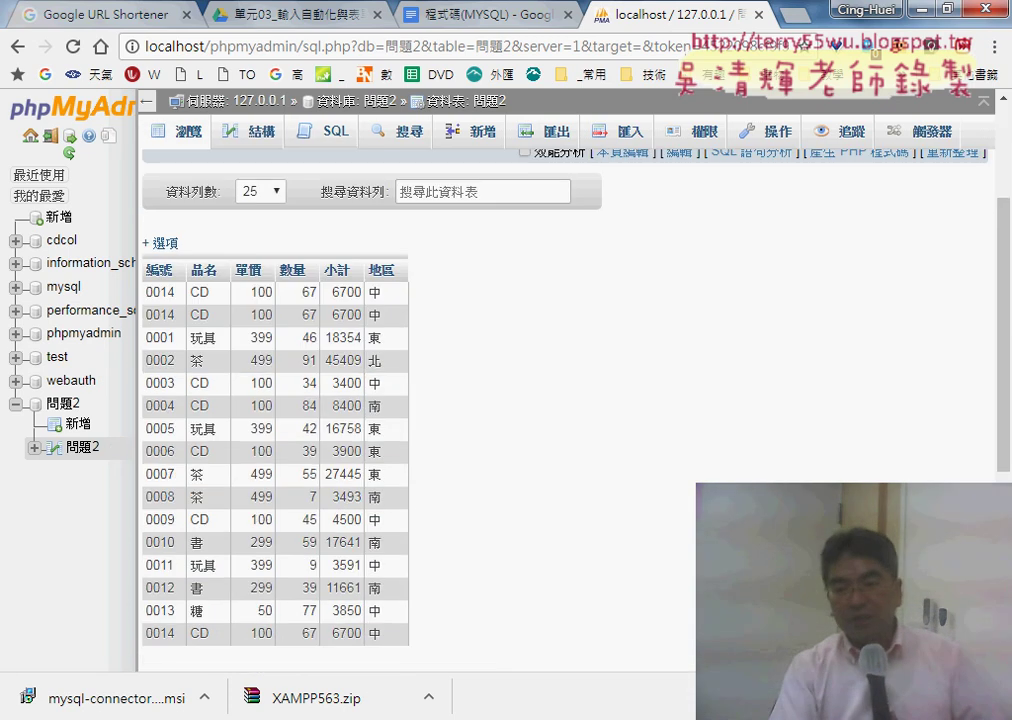
{"action": "mouse_move", "coordinate": [560, 712]}
{"action": "left_click", "coordinate": [485, 590]}
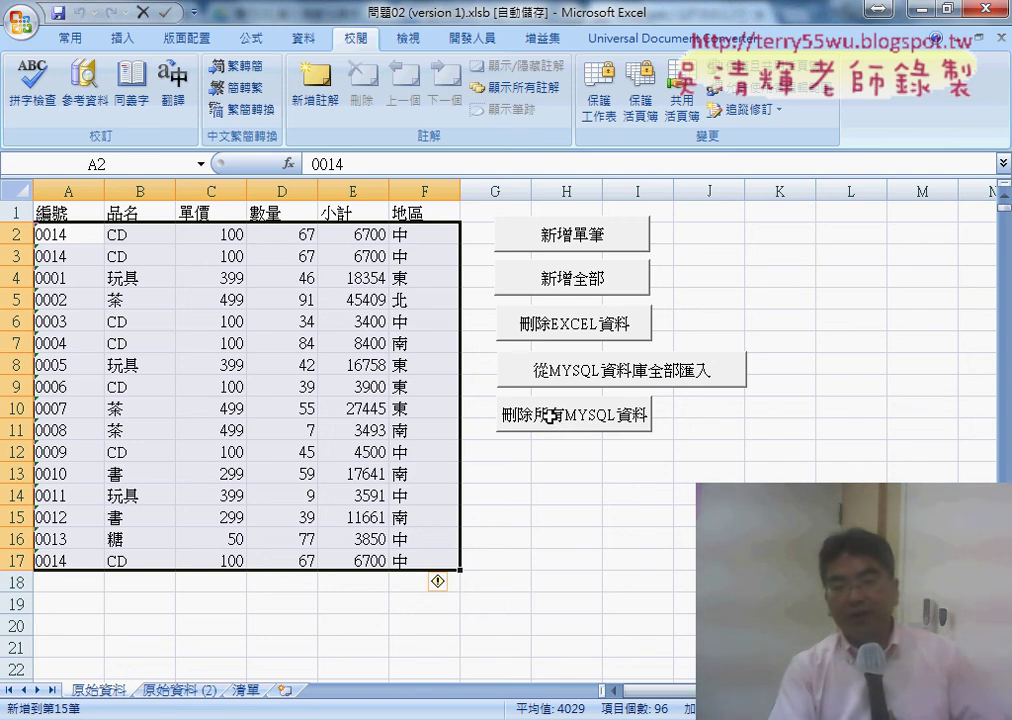
{"action": "mouse_move", "coordinate": [424, 712]}
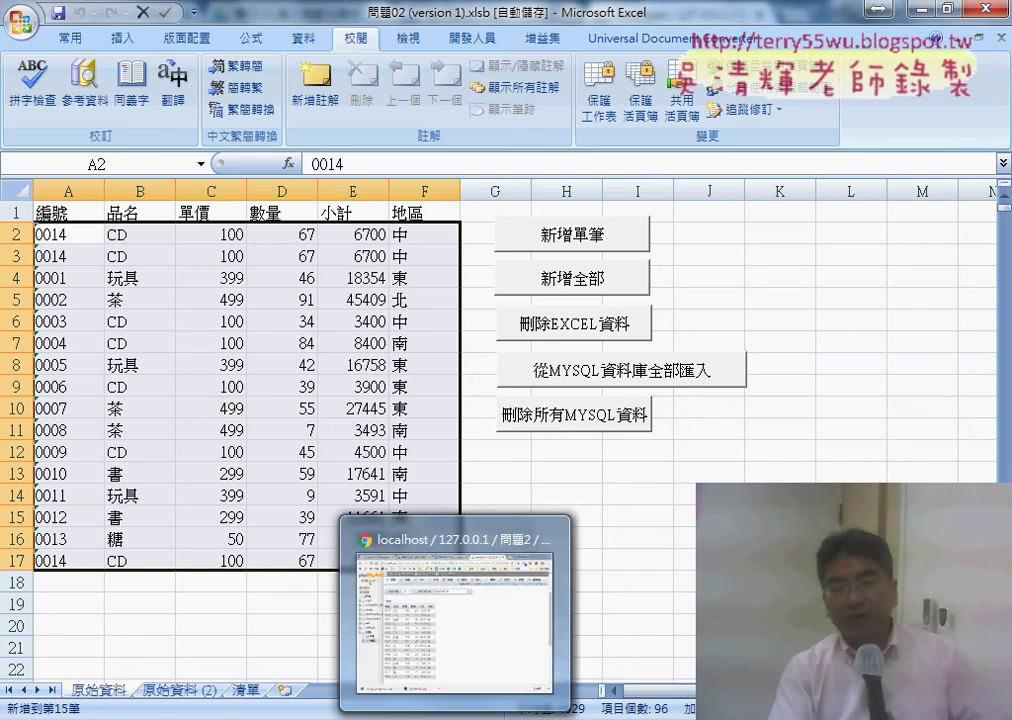
{"action": "left_click", "coordinate": [468, 627]}
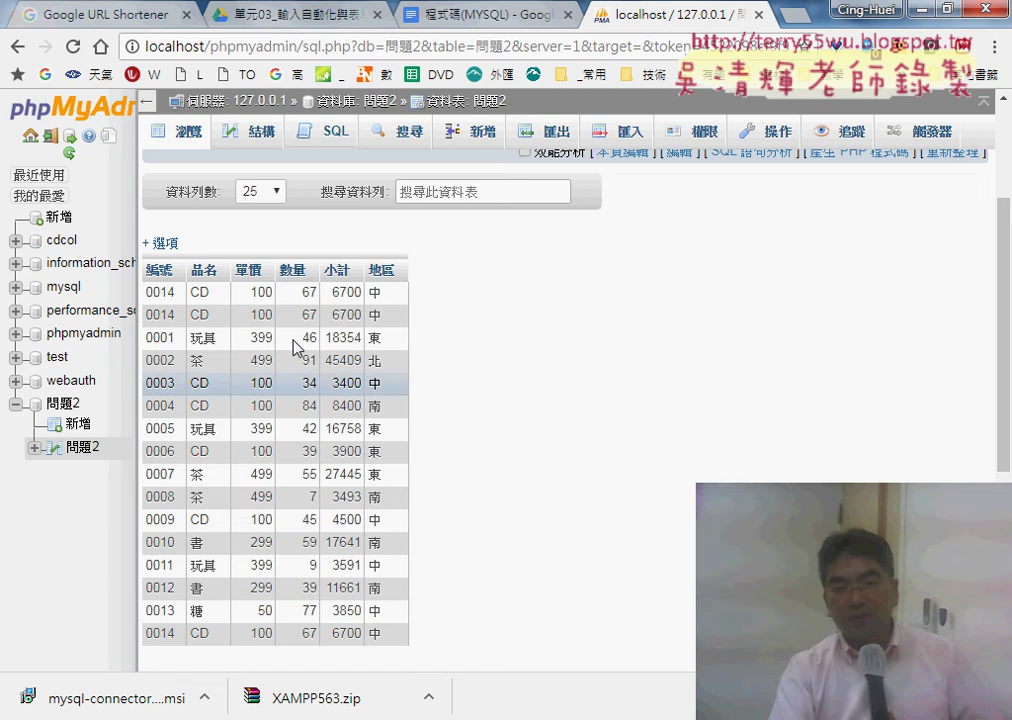
{"action": "left_click", "coordinate": [84, 448]}
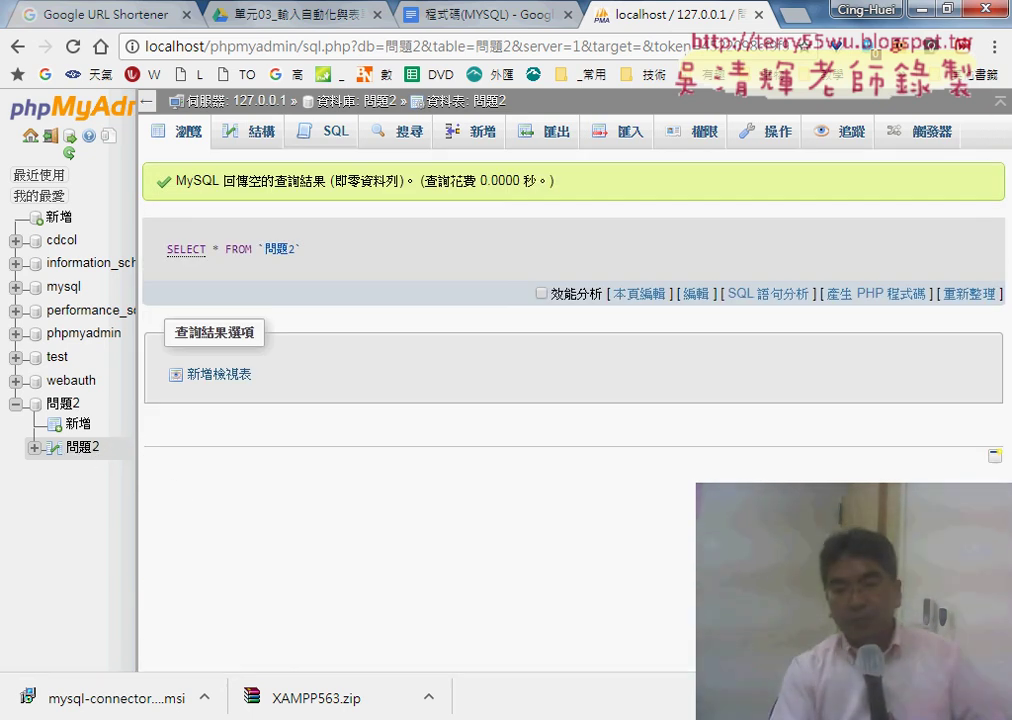
{"action": "mouse_move", "coordinate": [655, 712]}
{"action": "left_click", "coordinate": [561, 573]}
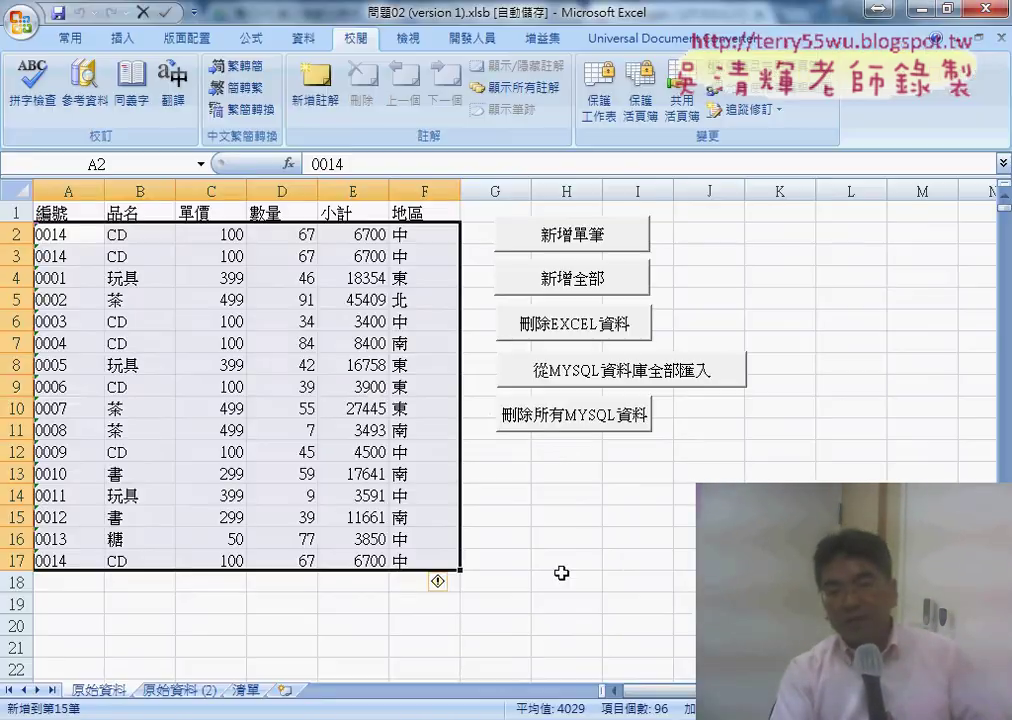
{"action": "right_click", "coordinate": [548, 437]}
{"action": "left_click", "coordinate": [642, 588]}
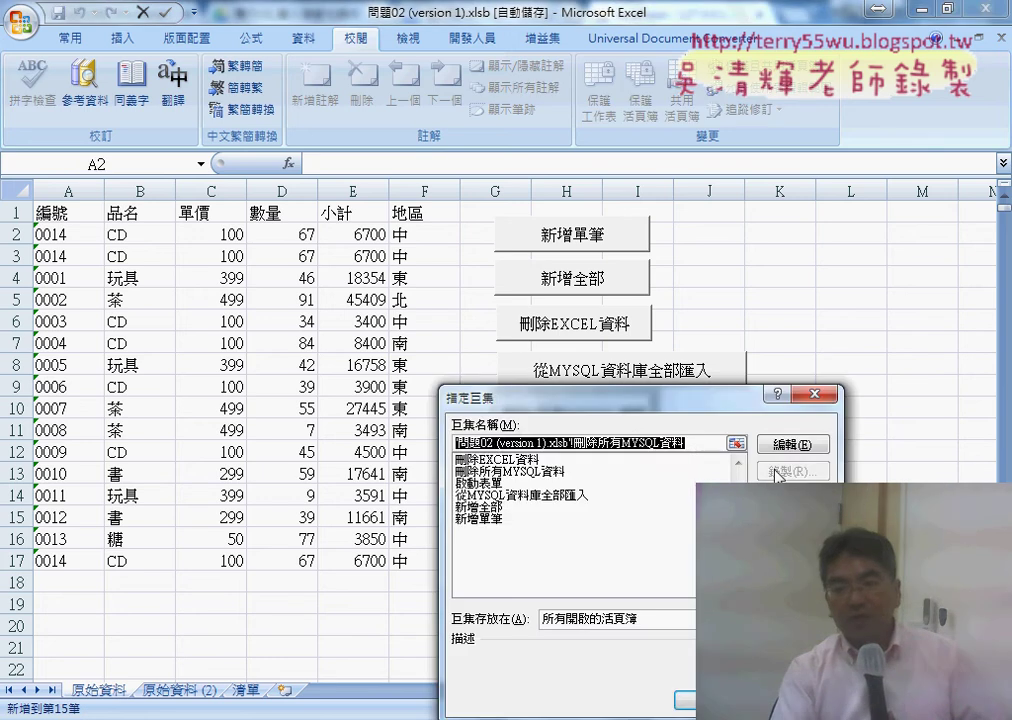
{"action": "left_click", "coordinate": [790, 444]}
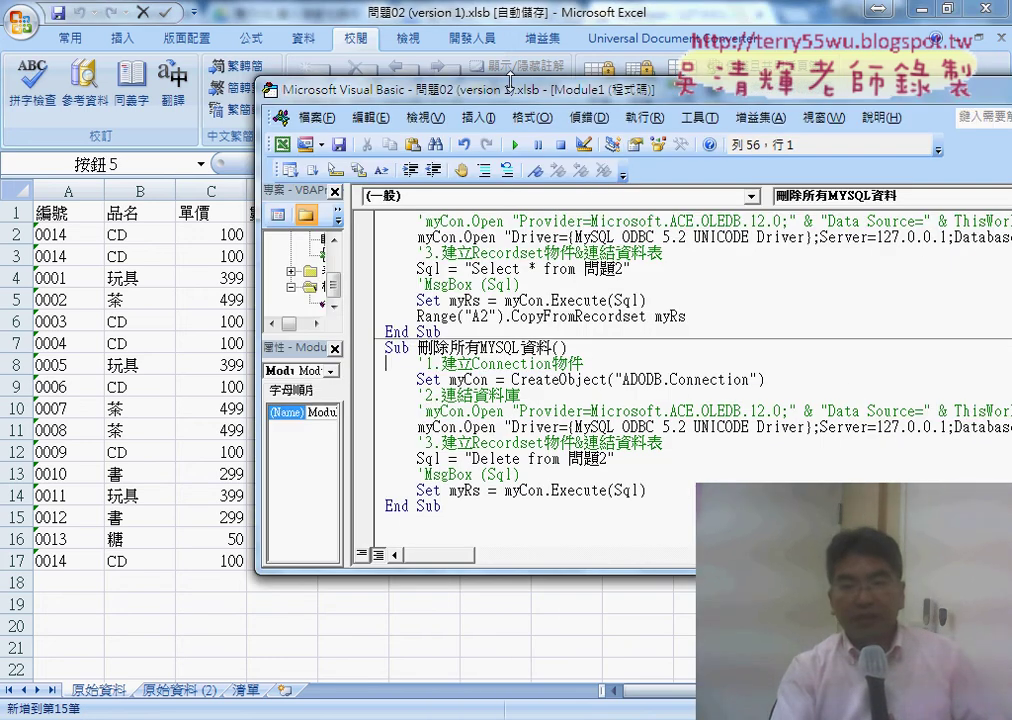
{"action": "left_click_drag", "start_coordinate": [510, 81], "coordinate": [205, 60]}
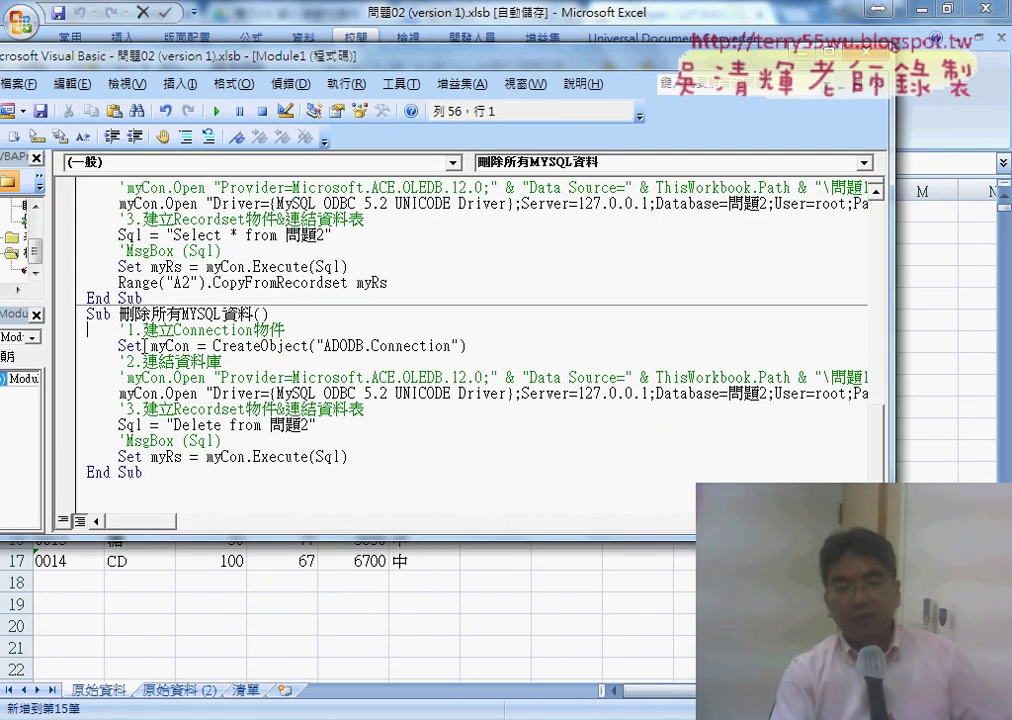
{"action": "left_click_drag", "start_coordinate": [118, 345], "coordinate": [470, 348]}
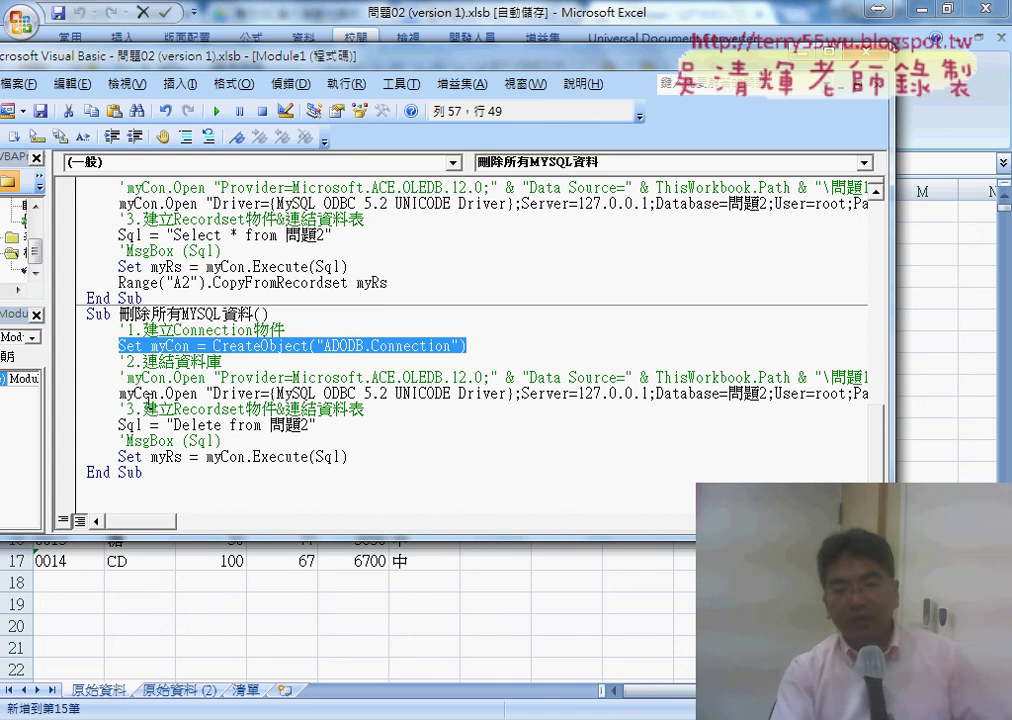
{"action": "left_click_drag", "start_coordinate": [118, 393], "coordinate": [397, 393]}
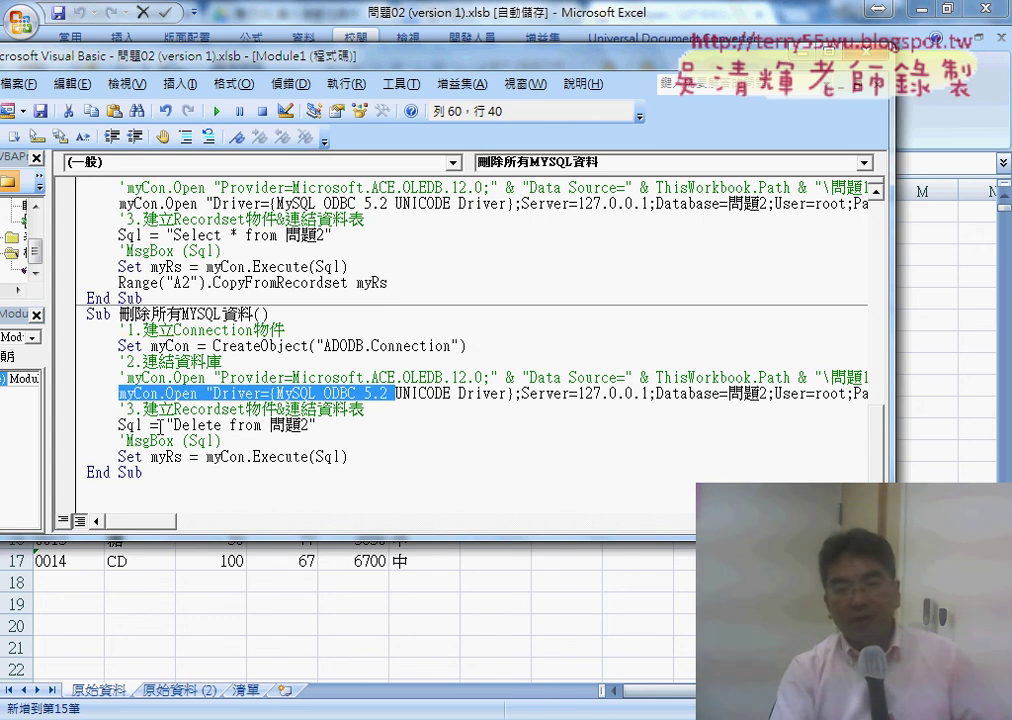
{"action": "left_click_drag", "start_coordinate": [167, 425], "coordinate": [318, 426]}
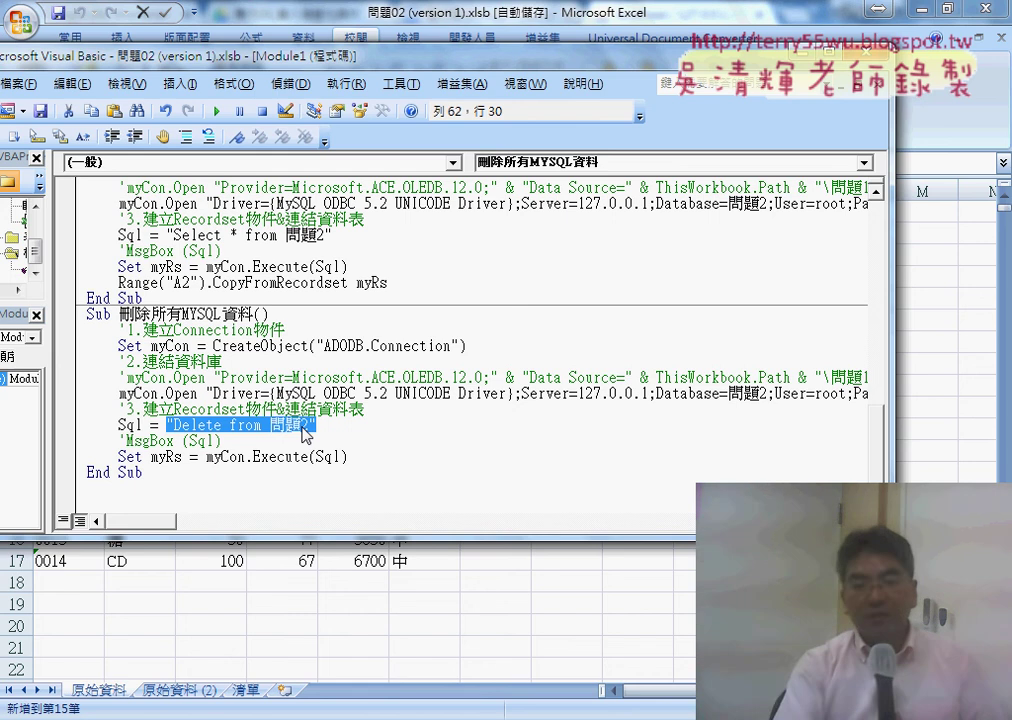
{"action": "left_click_drag", "start_coordinate": [349, 457], "coordinate": [120, 456]}
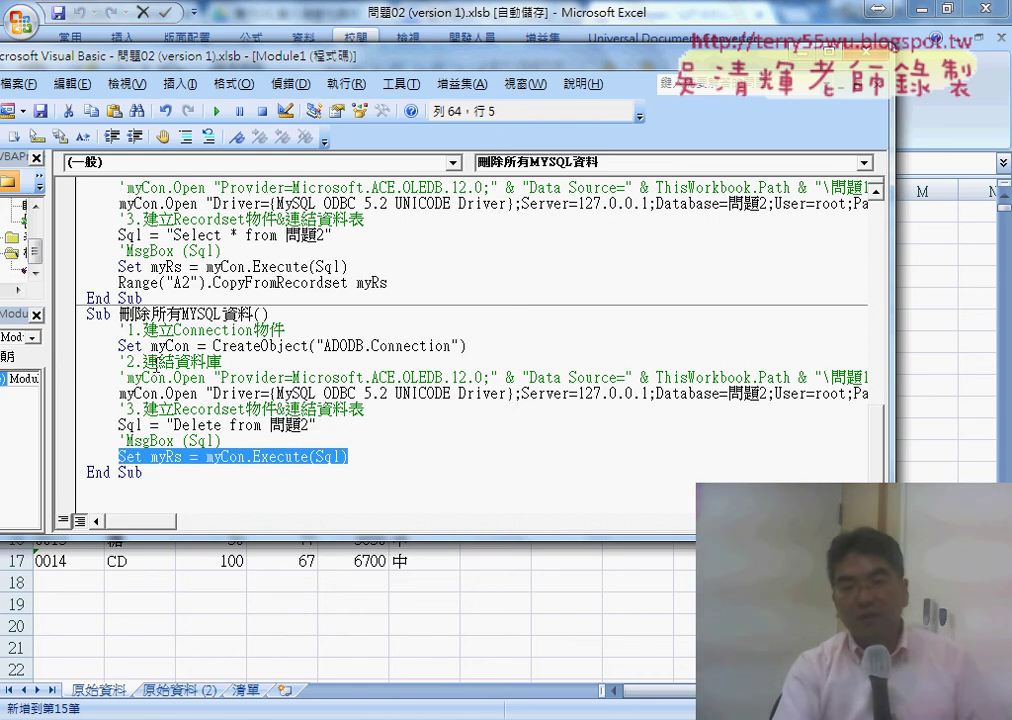
{"action": "left_click_drag", "start_coordinate": [118, 283], "coordinate": [397, 285]}
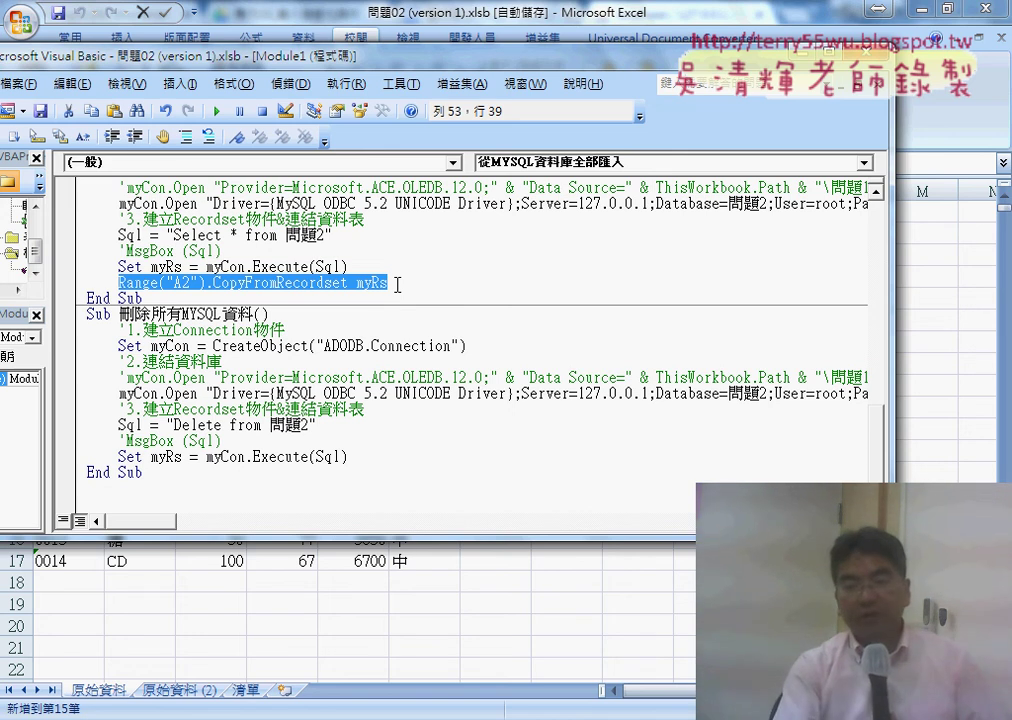
{"action": "left_click", "coordinate": [524, 589]}
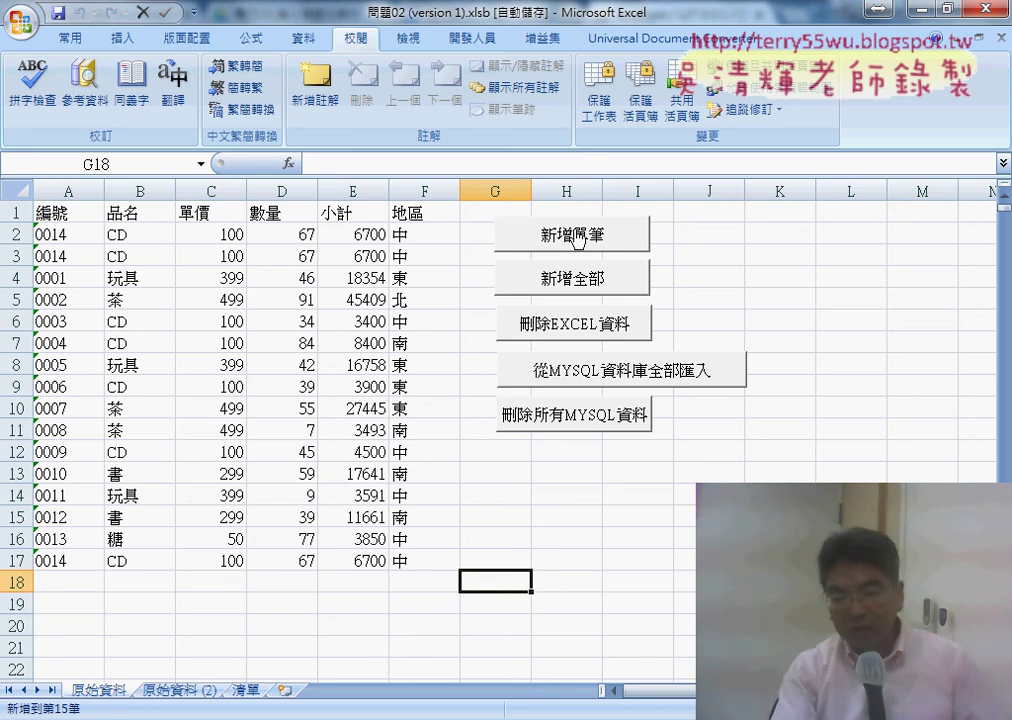
Dismiss the data-added message and refresh the 問題2 table in phpMyAdmin to check its rows.
{"action": "key", "text": "alt+Tab"}
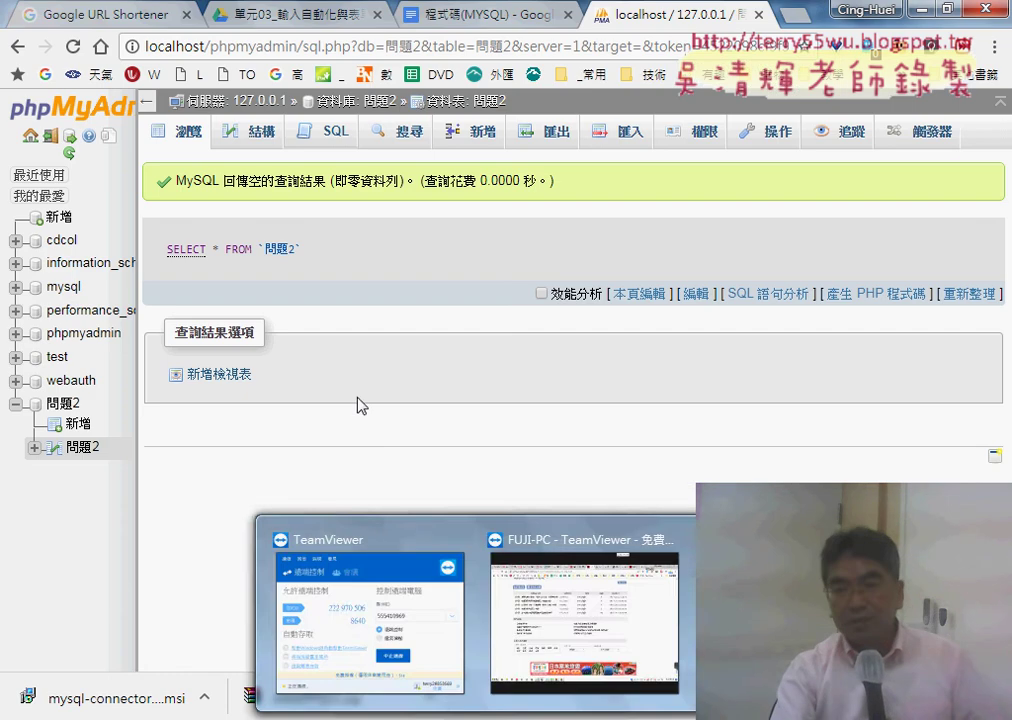
{"action": "left_click", "coordinate": [923, 12]}
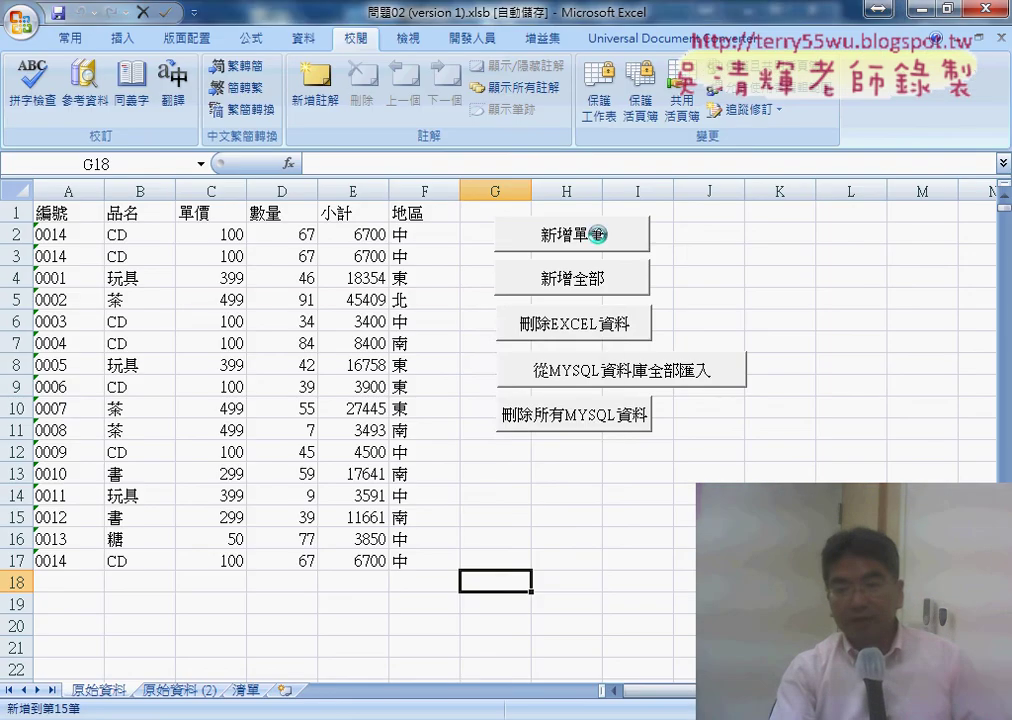
{"action": "left_click", "coordinate": [540, 440]}
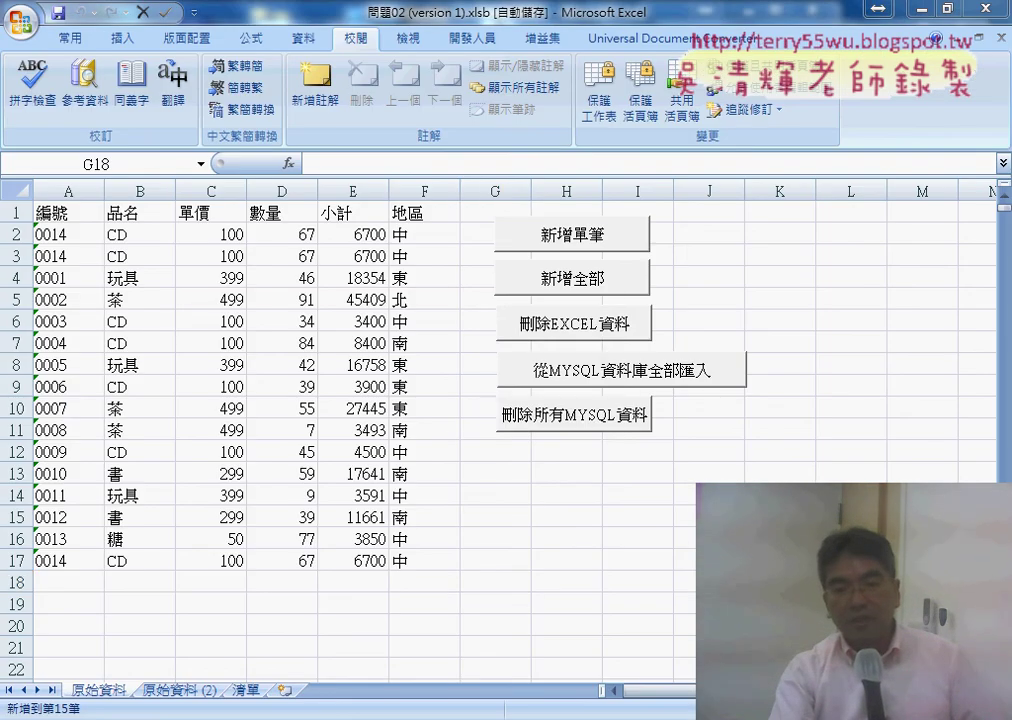
{"action": "key", "text": "alt+Tab"}
{"action": "left_click", "coordinate": [88, 447]}
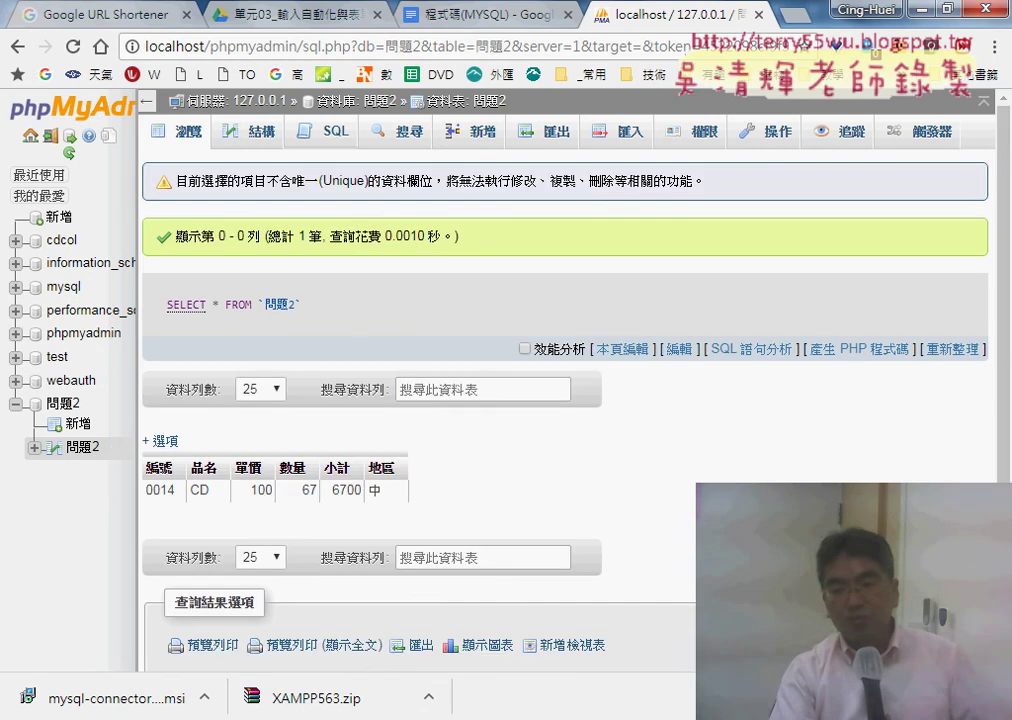
{"action": "key", "text": "alt+Tab"}
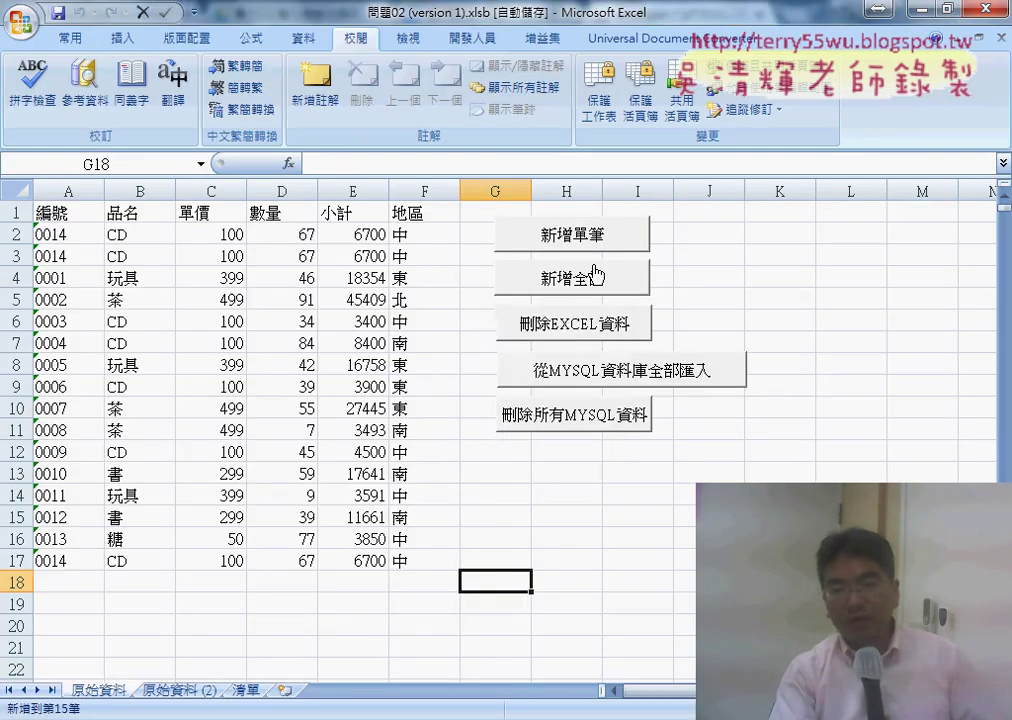
Upload all sheet rows with 新增全部 and reload 問題2 to see the inserted records.
{"action": "left_click", "coordinate": [597, 275]}
{"action": "left_click", "coordinate": [557, 440]}
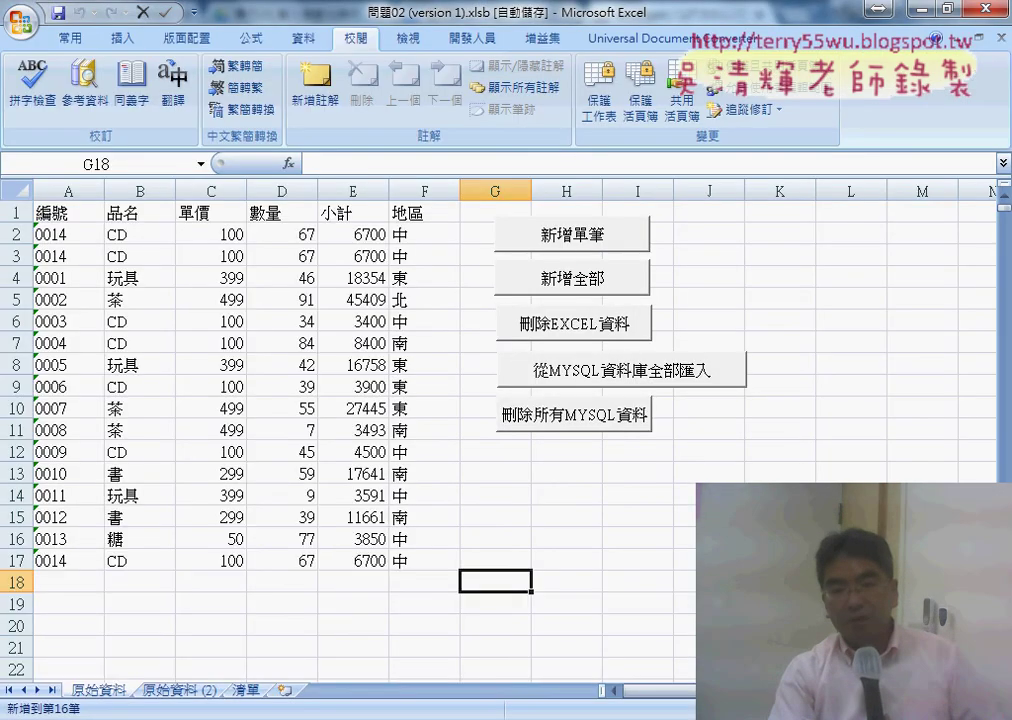
{"action": "key", "text": "alt+Tab"}
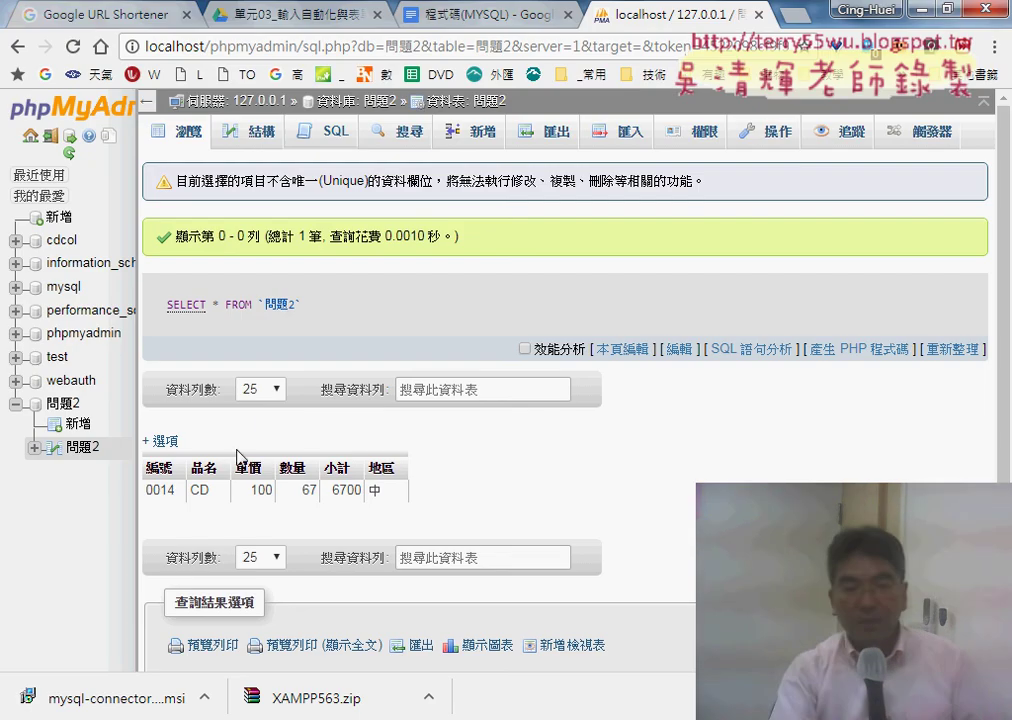
{"action": "left_click", "coordinate": [80, 447]}
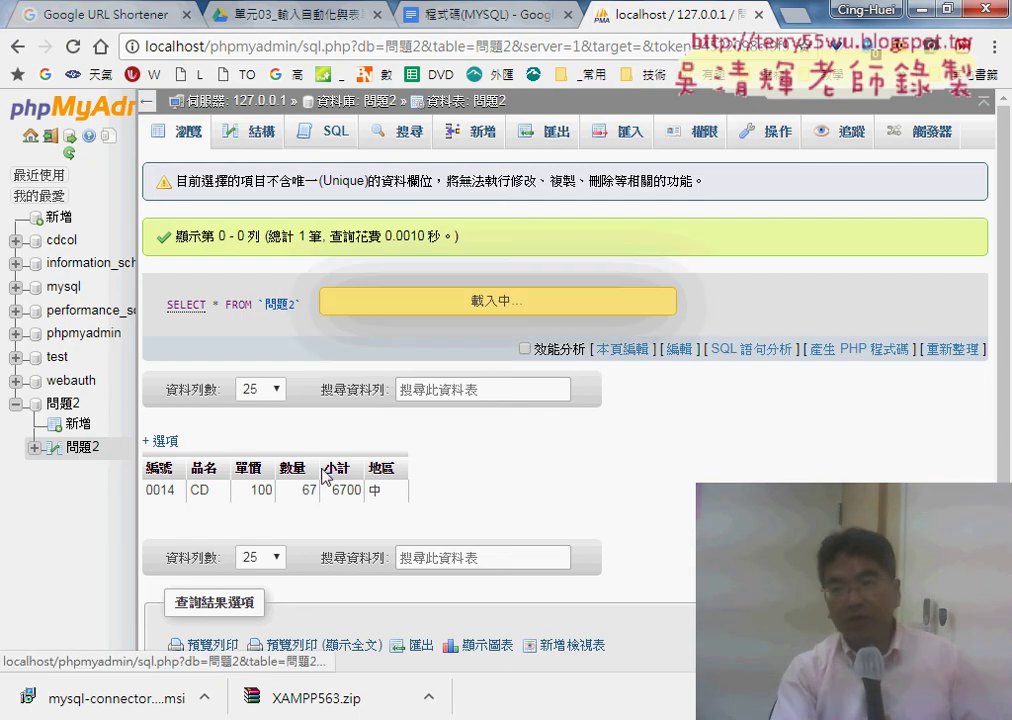
{"action": "key", "text": "alt+Tab"}
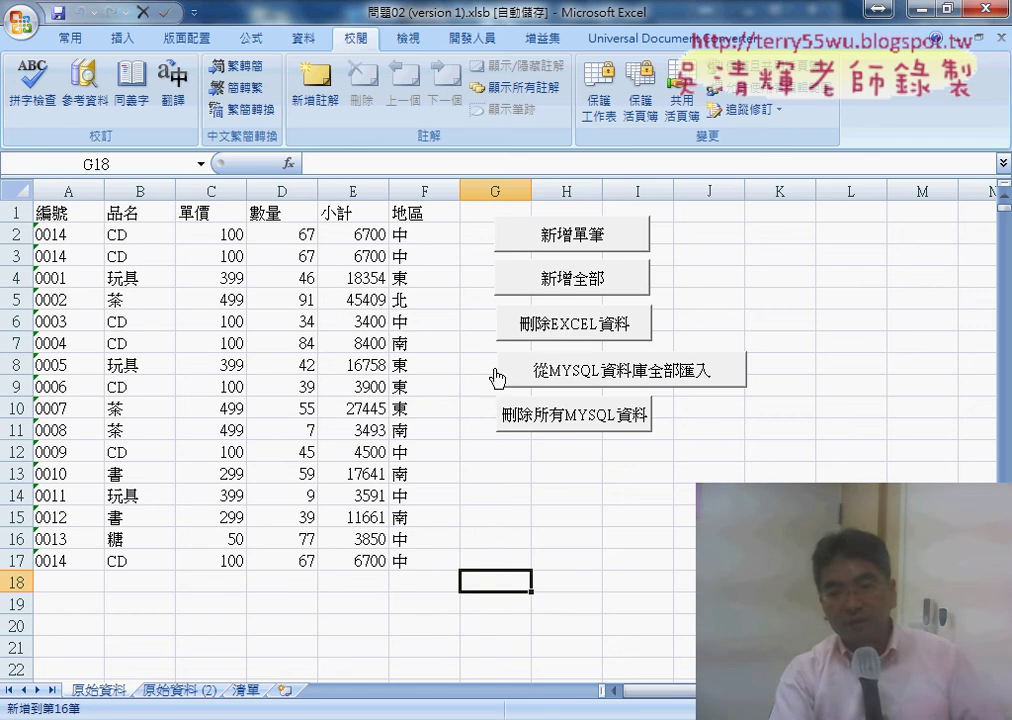
Clear the sheet with 刪除EXCEL資料 and re-import all 17 rows with 從MYSQL資料庫全部匯入.
{"action": "left_click", "coordinate": [553, 334]}
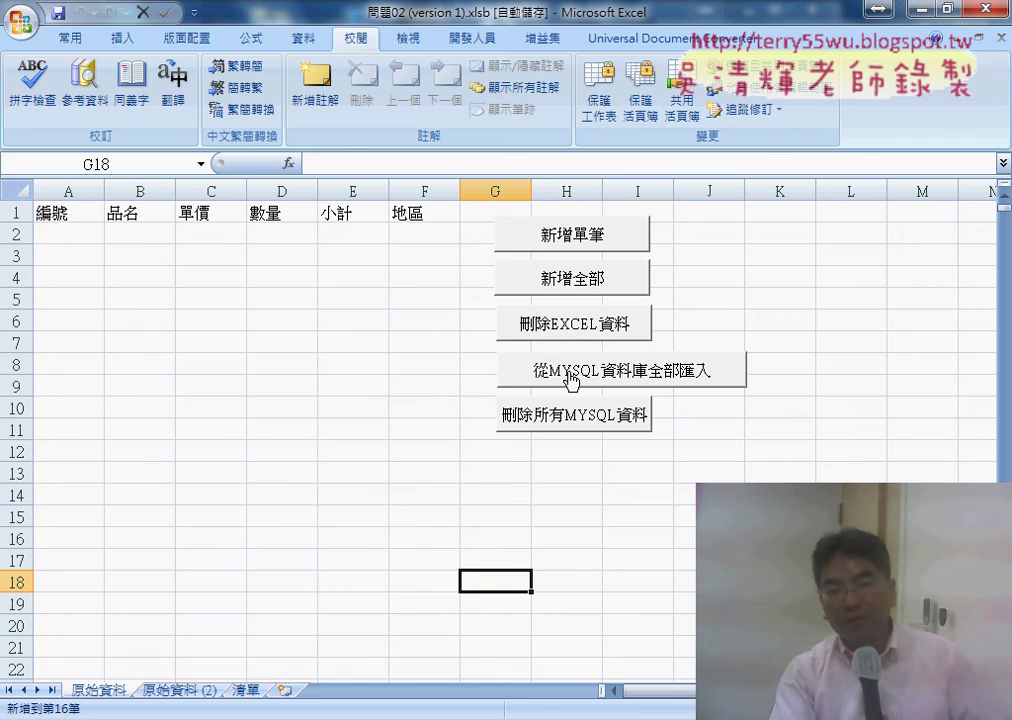
{"action": "left_click", "coordinate": [694, 383]}
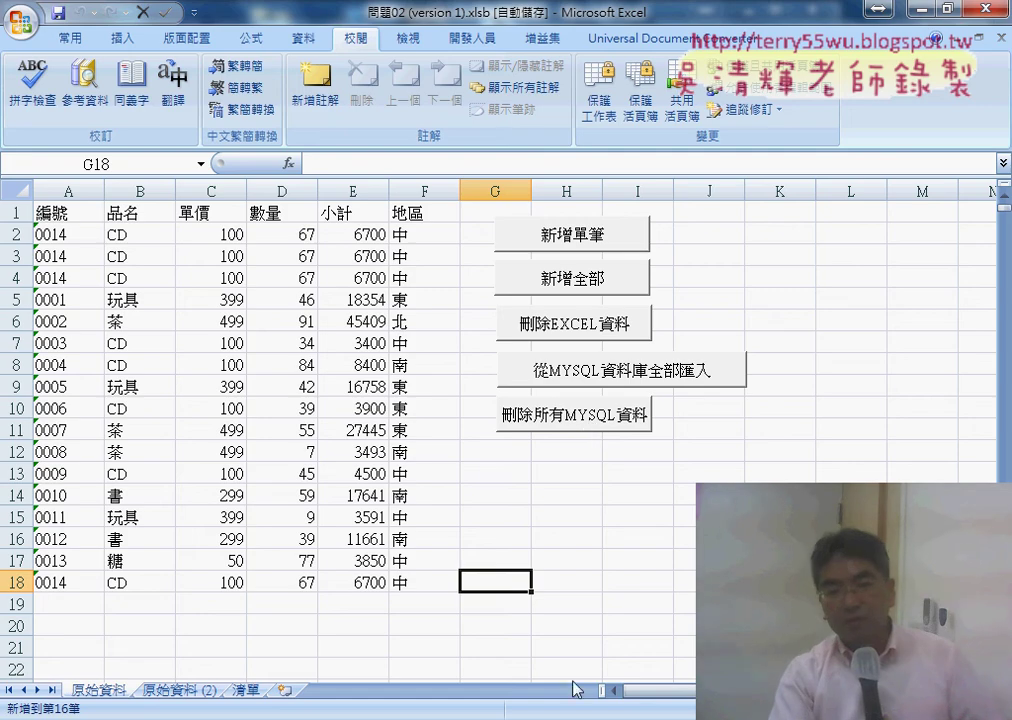
{"action": "key", "text": "alt+Tab"}
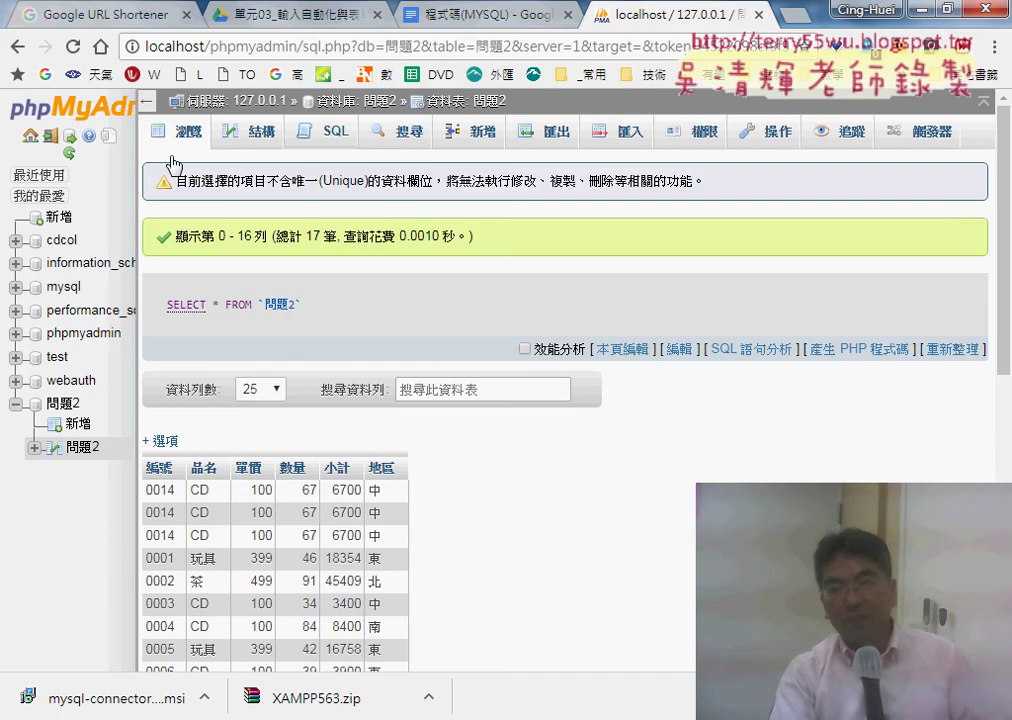
{"action": "key", "text": "alt+Tab"}
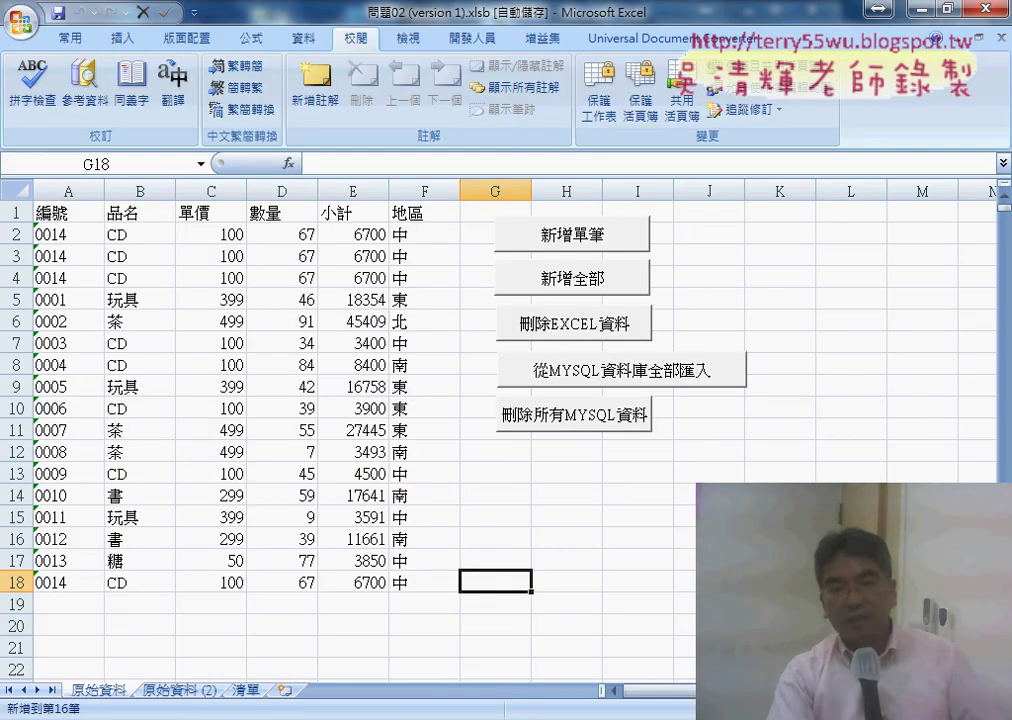
{"action": "key", "text": "alt+Tab"}
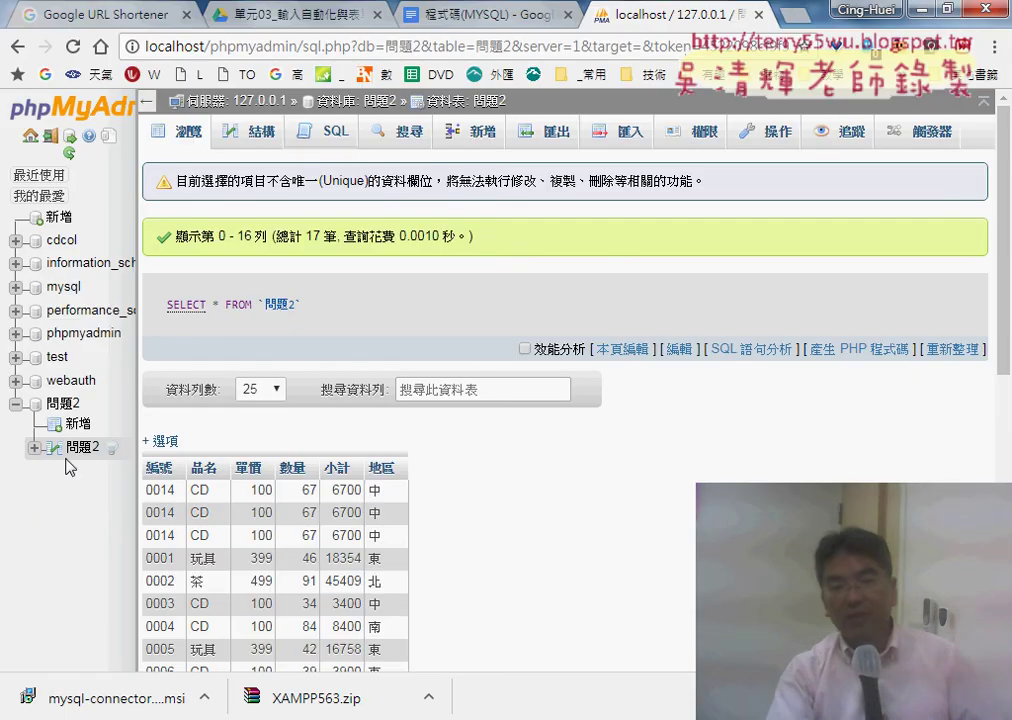
Reload 問題2 and its SQL editor to show it is empty, then switch to 程式碼(MYSQL).
{"action": "left_click", "coordinate": [80, 448]}
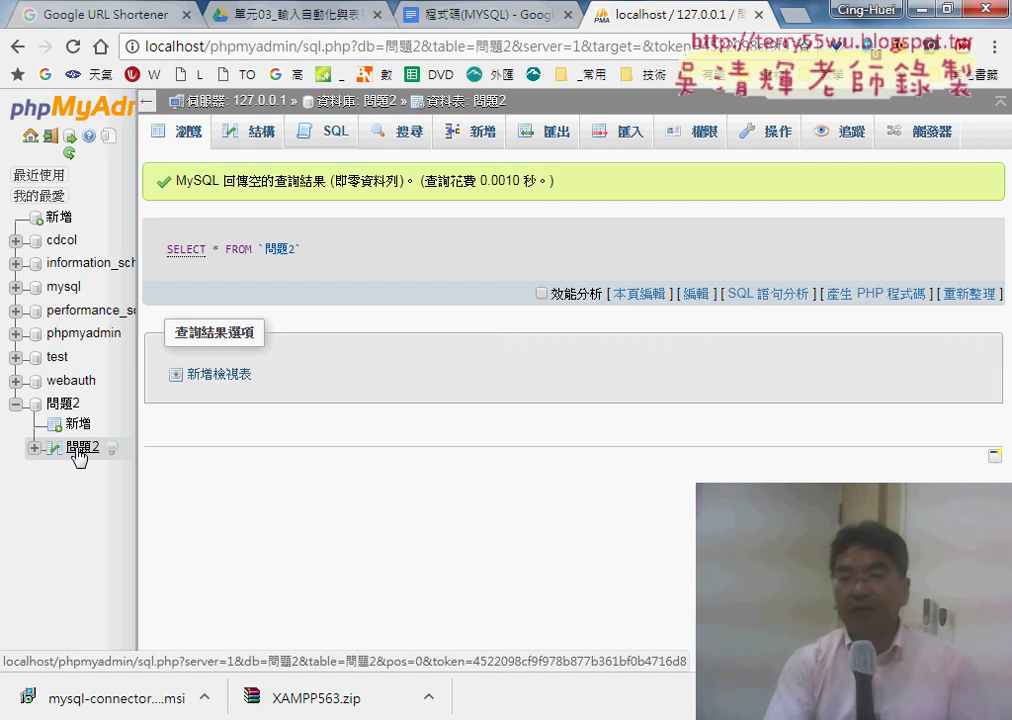
{"action": "left_click", "coordinate": [330, 135]}
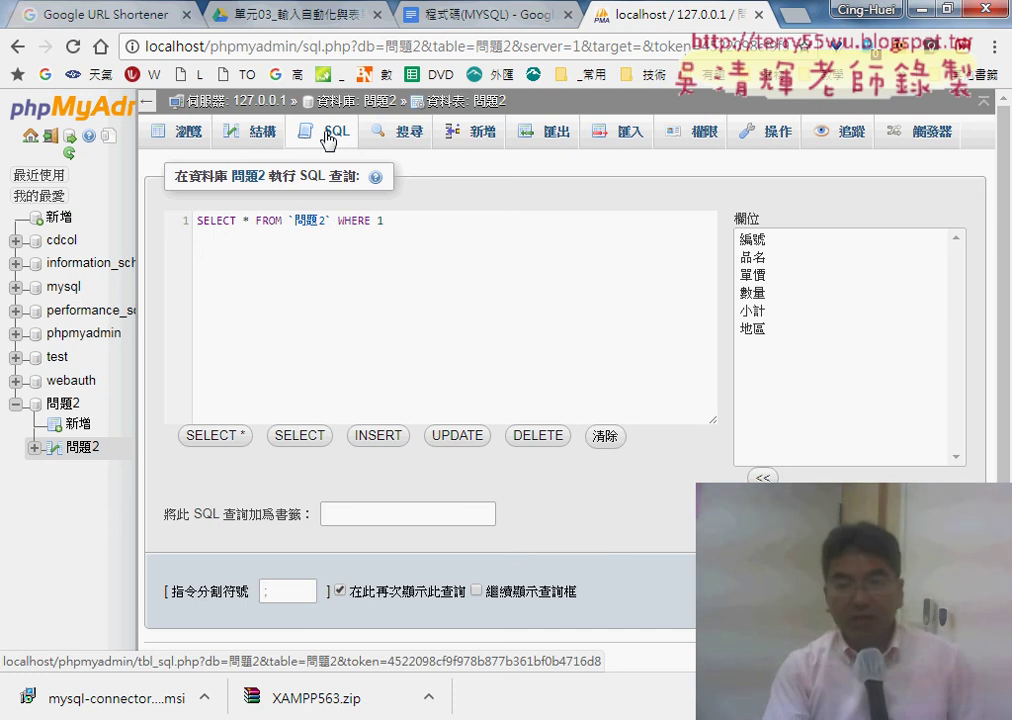
{"action": "left_click", "coordinate": [420, 14]}
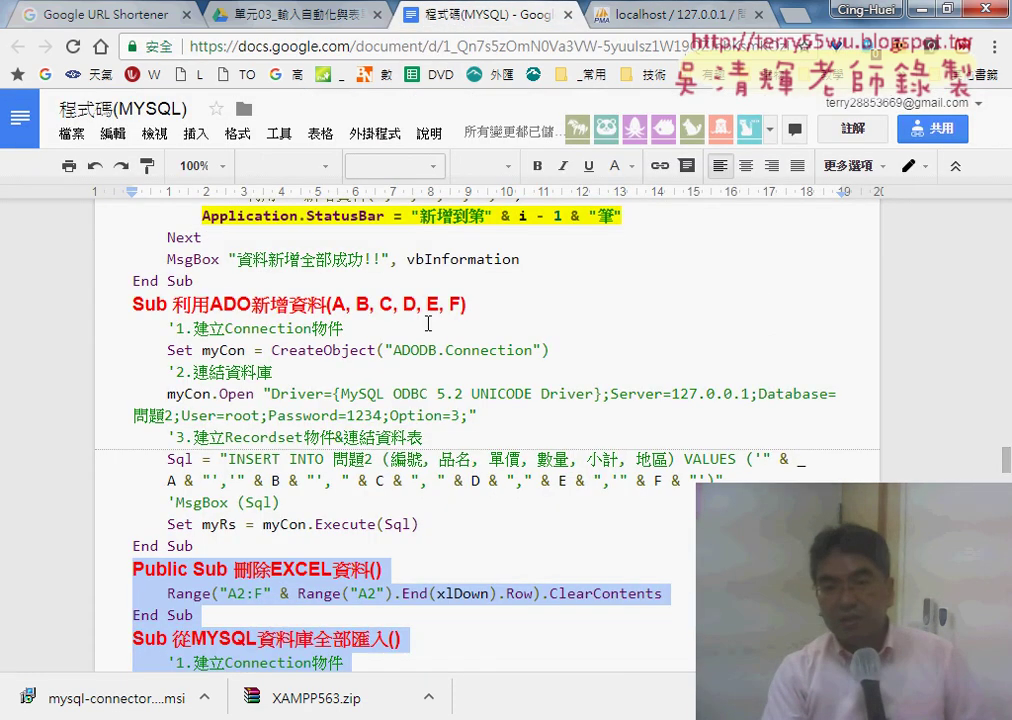
Highlight the Delete from 問題2 string in the 刪除所有MYSQL資料 sub in yellow.
{"action": "scroll", "coordinate": [425, 326], "scroll_direction": "up", "scroll_amount": 3}
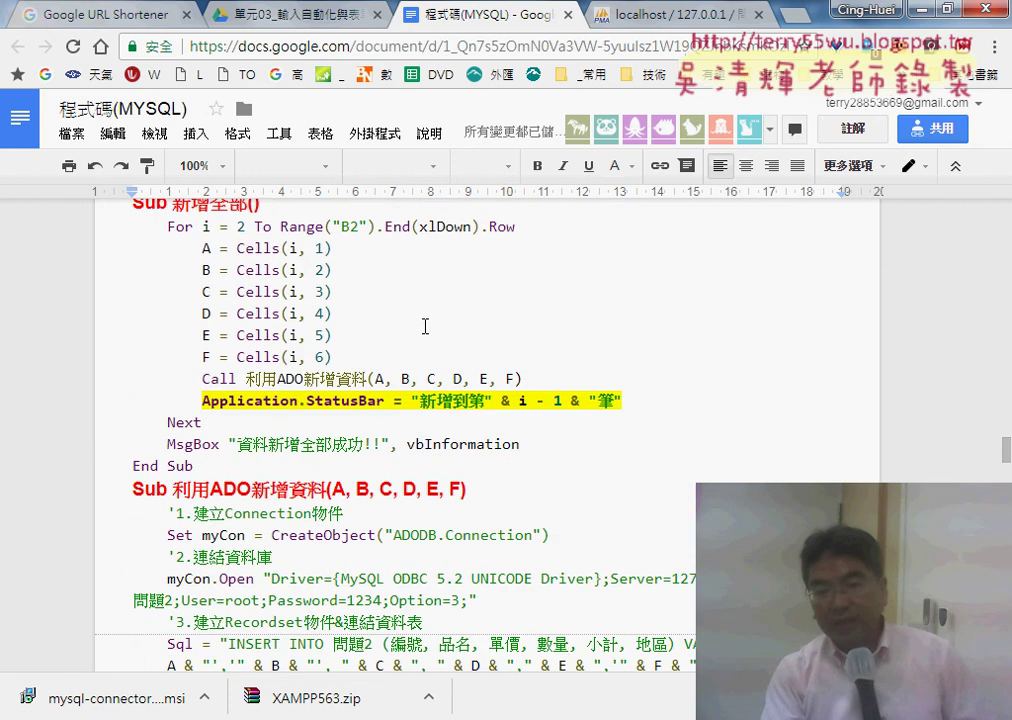
{"action": "scroll", "coordinate": [363, 354], "scroll_direction": "down", "scroll_amount": 7}
{"action": "left_click", "coordinate": [230, 376]}
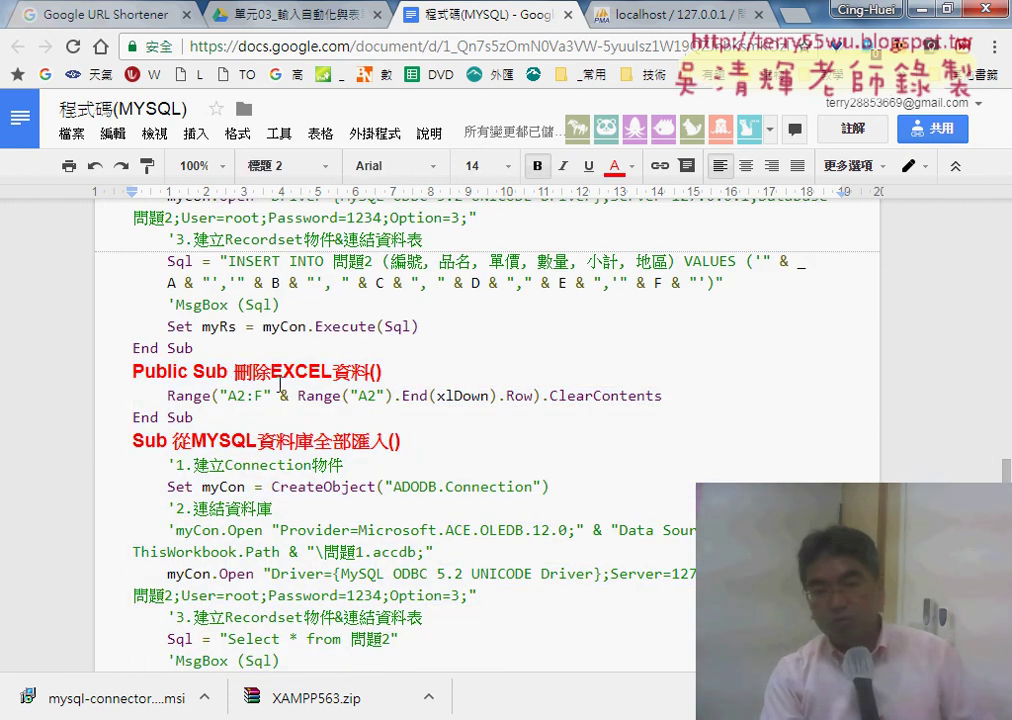
{"action": "scroll", "coordinate": [285, 386], "scroll_direction": "down", "scroll_amount": 3}
{"action": "left_click_drag", "start_coordinate": [133, 243], "coordinate": [195, 528]}
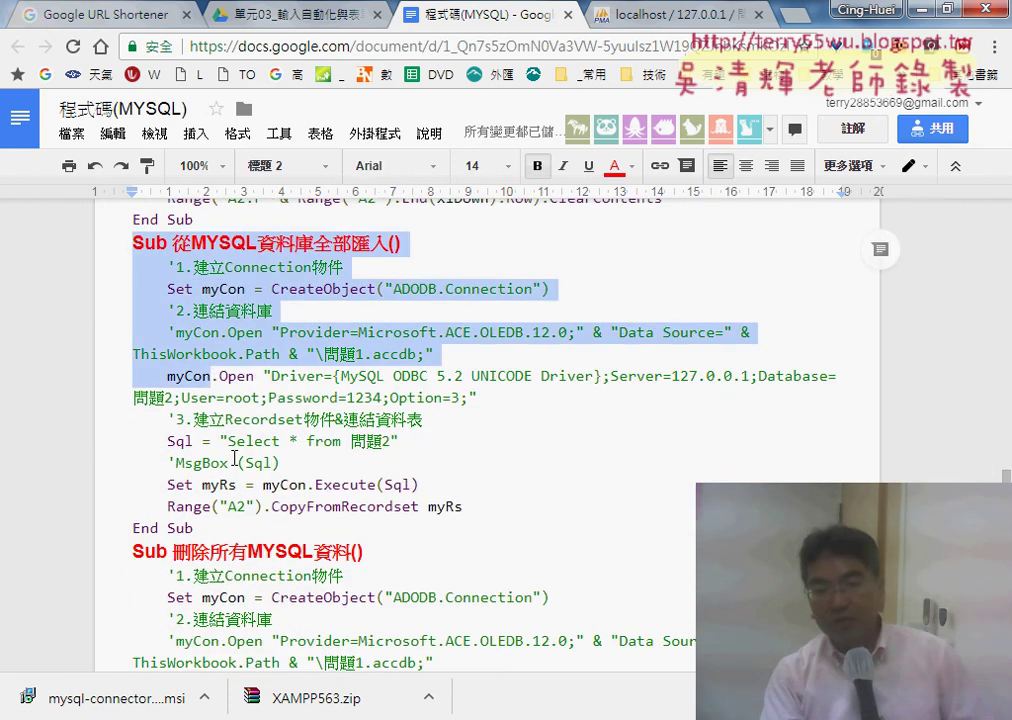
{"action": "scroll", "coordinate": [238, 444], "scroll_direction": "down", "scroll_amount": 3}
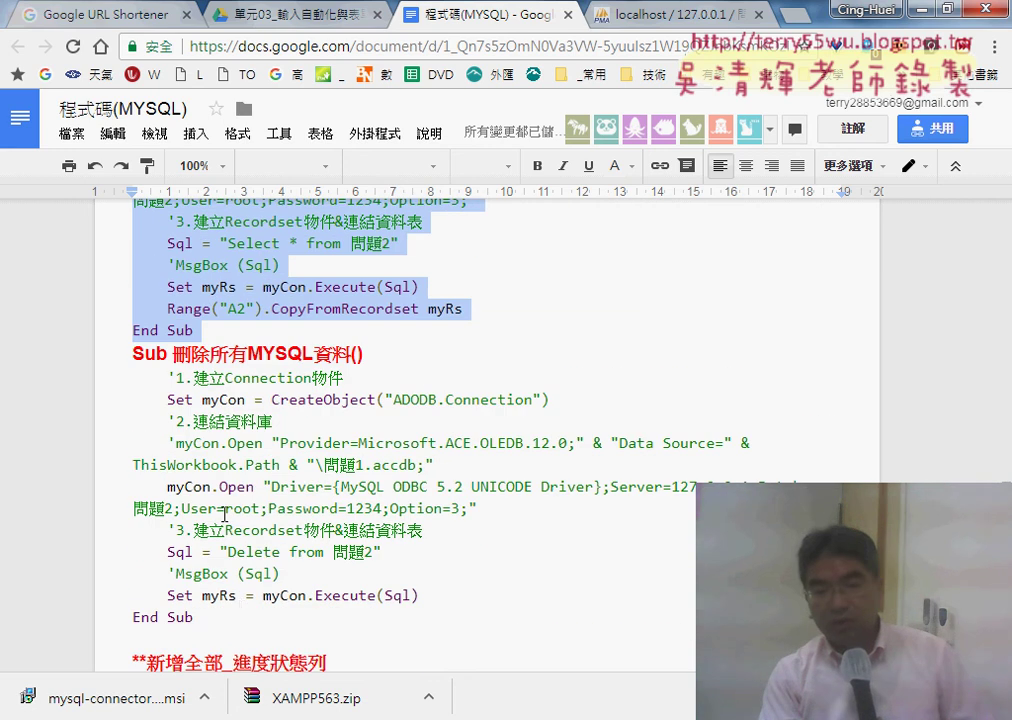
{"action": "left_click_drag", "start_coordinate": [200, 620], "coordinate": [128, 355]}
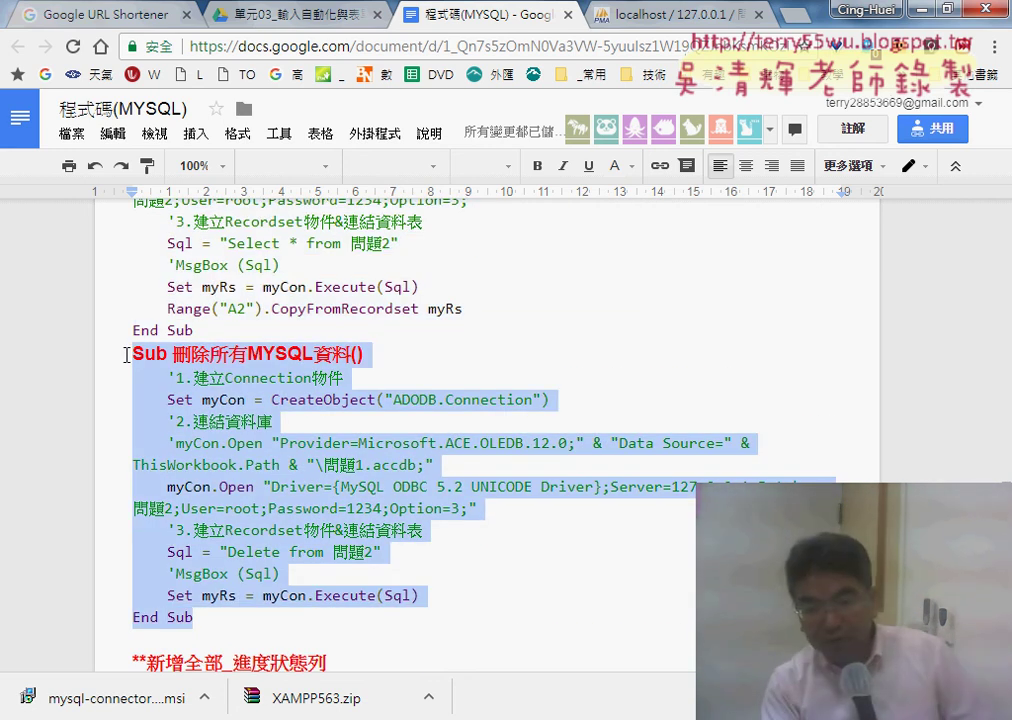
{"action": "left_click_drag", "start_coordinate": [382, 553], "coordinate": [220, 553]}
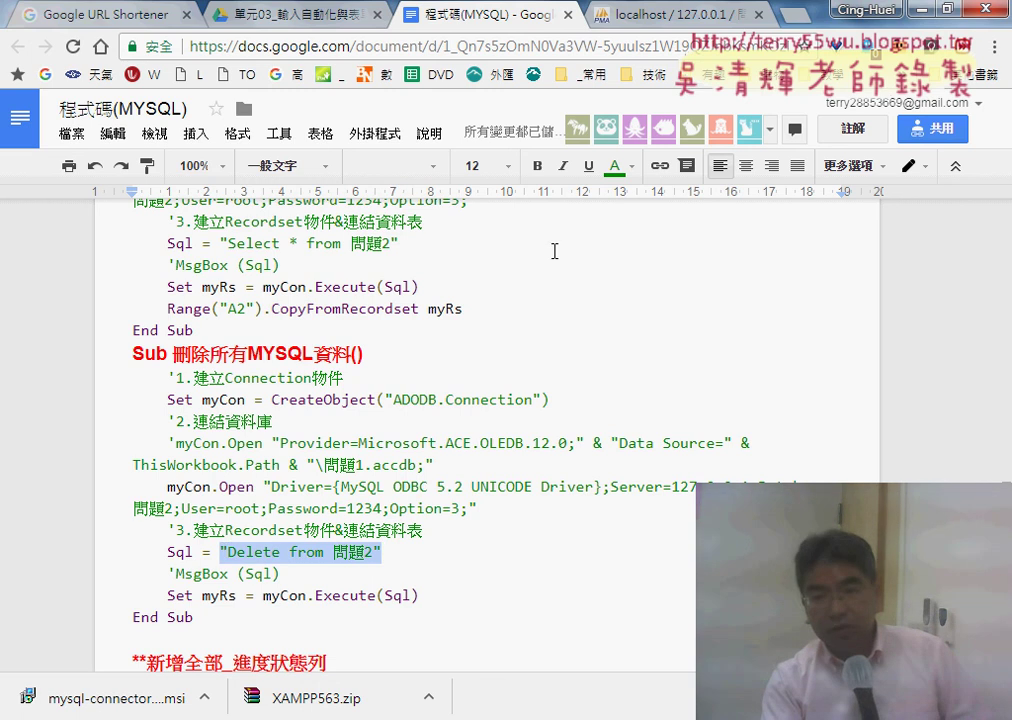
{"action": "left_click", "coordinate": [615, 166]}
{"action": "left_click", "coordinate": [747, 203]}
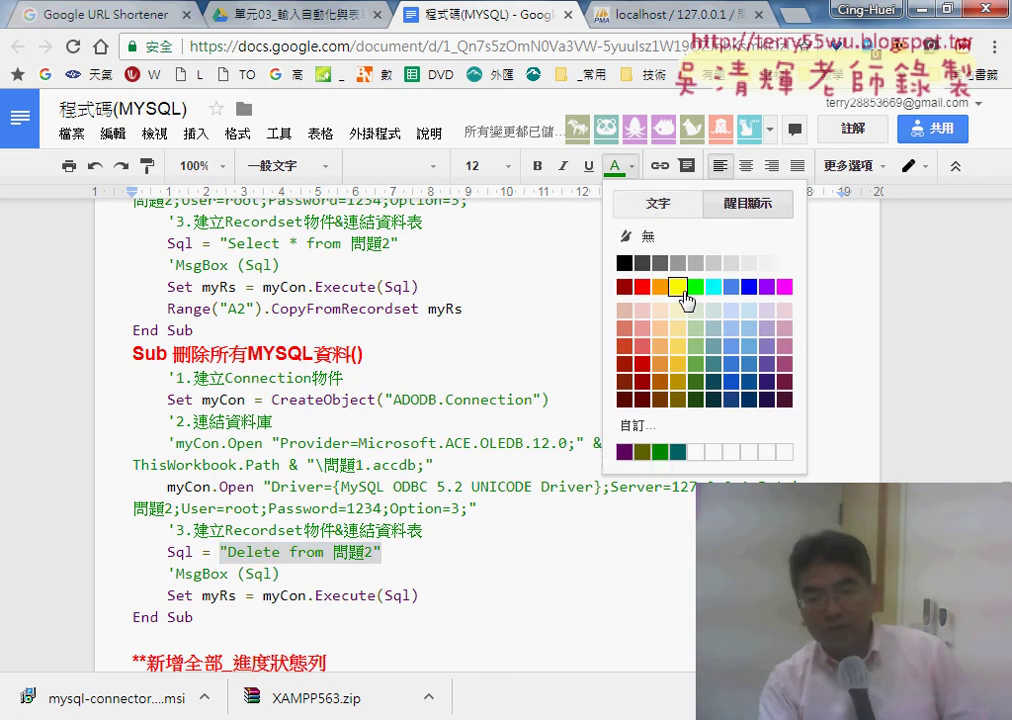
{"action": "left_click", "coordinate": [678, 288]}
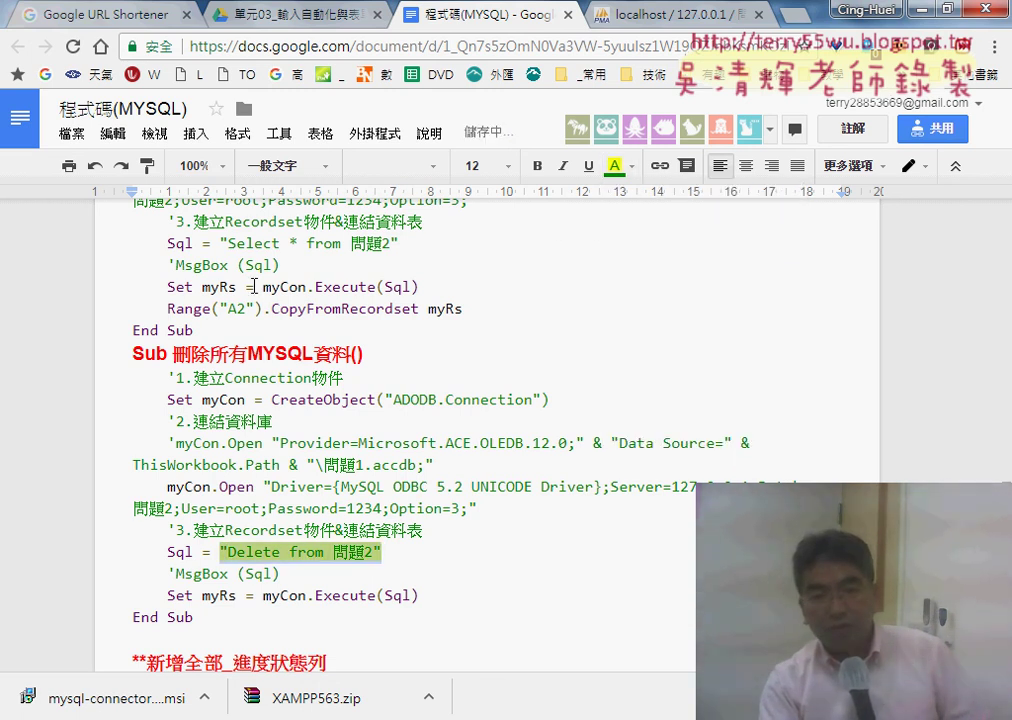
Highlight the Select * from 問題2 string and the CopyFromRecordset line in yellow.
{"action": "left_click_drag", "start_coordinate": [221, 243], "coordinate": [418, 245]}
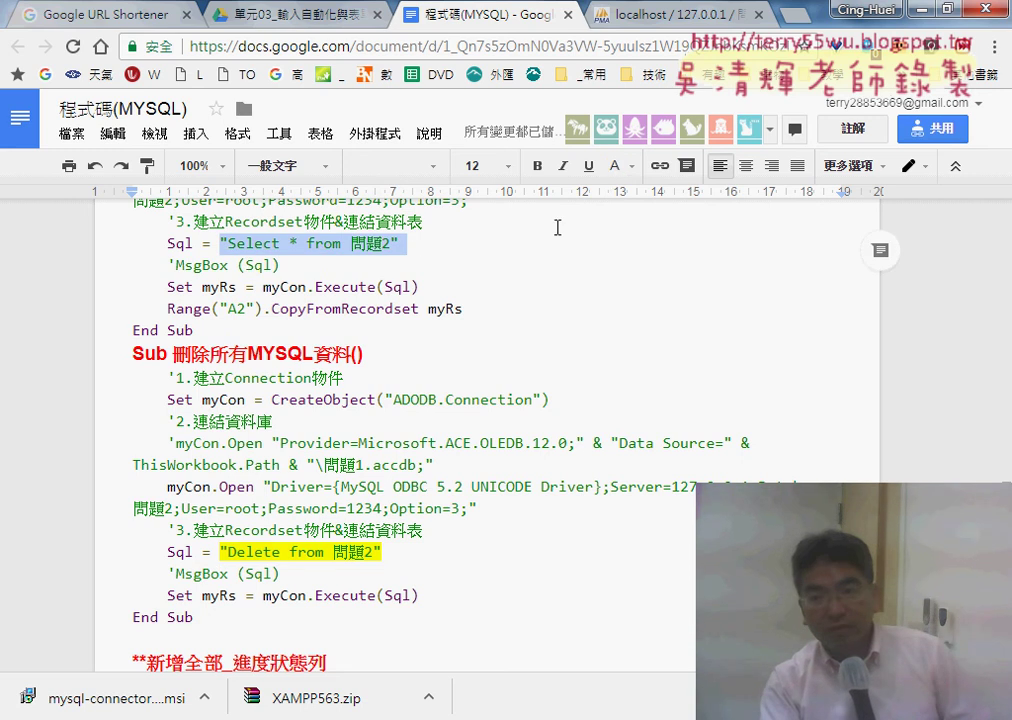
{"action": "left_click", "coordinate": [615, 166]}
{"action": "left_click", "coordinate": [678, 288]}
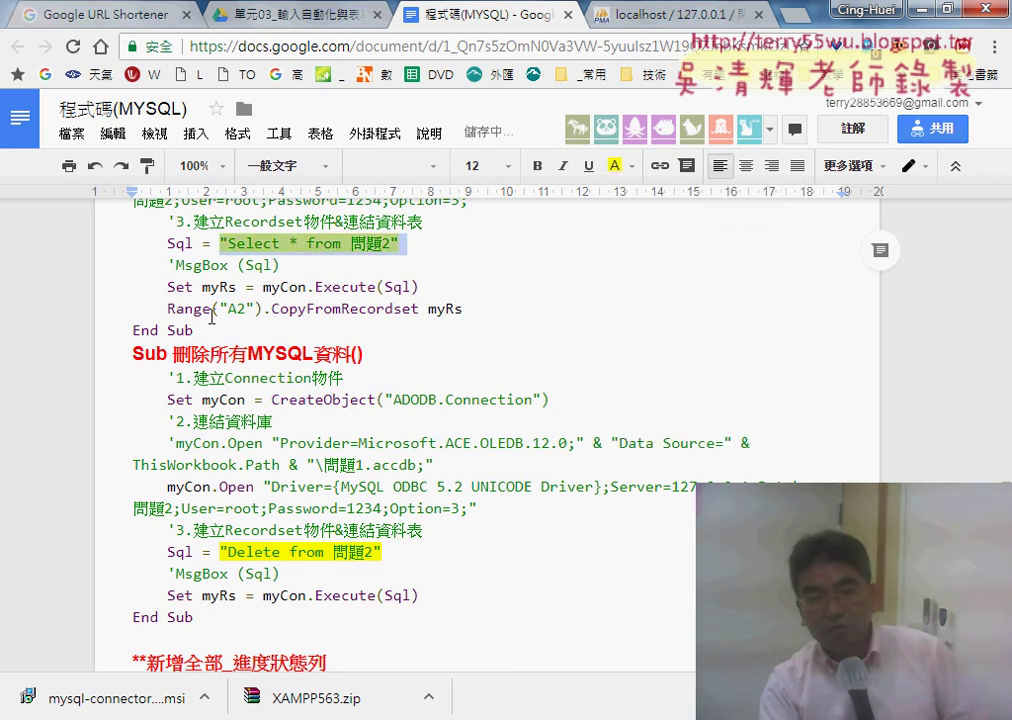
{"action": "left_click_drag", "start_coordinate": [168, 309], "coordinate": [462, 309]}
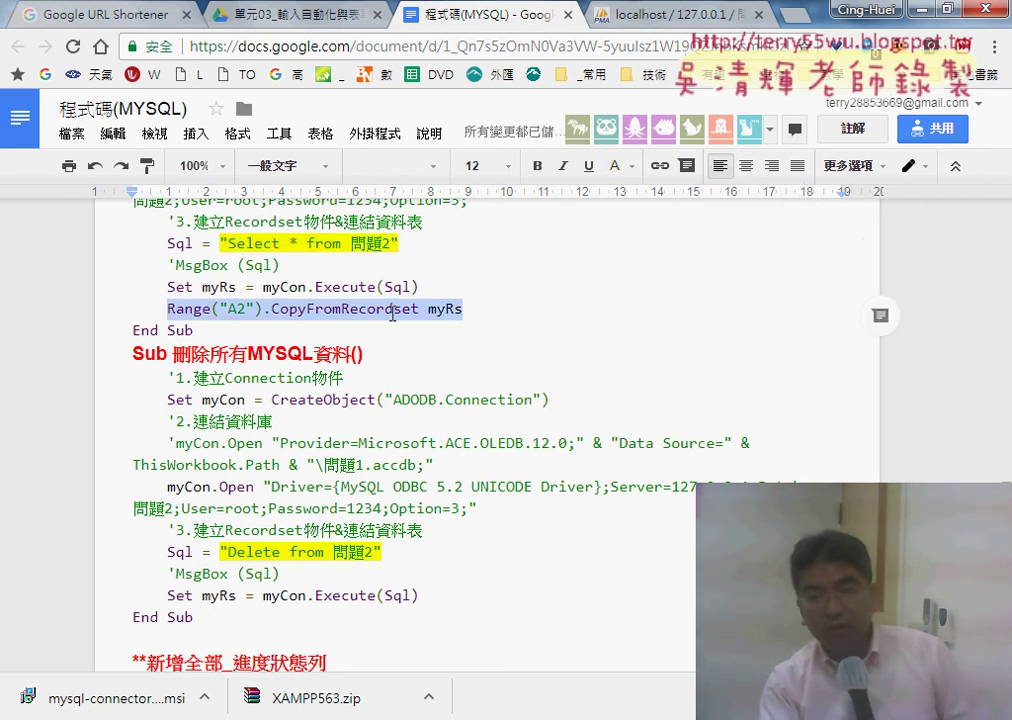
{"action": "left_click", "coordinate": [615, 166]}
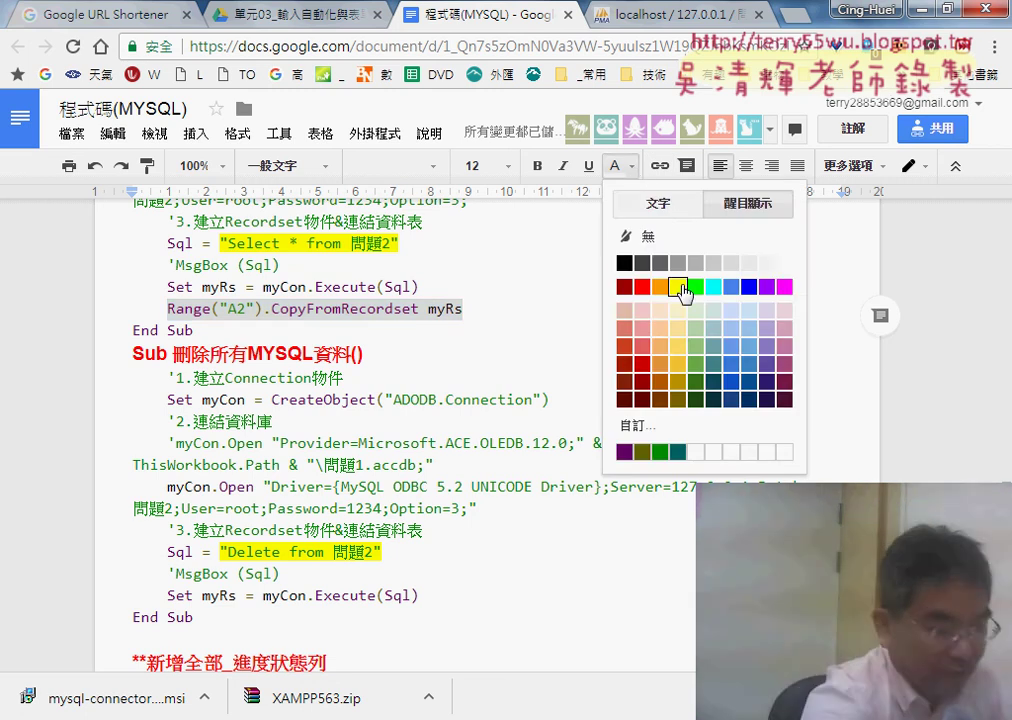
{"action": "left_click", "coordinate": [681, 287]}
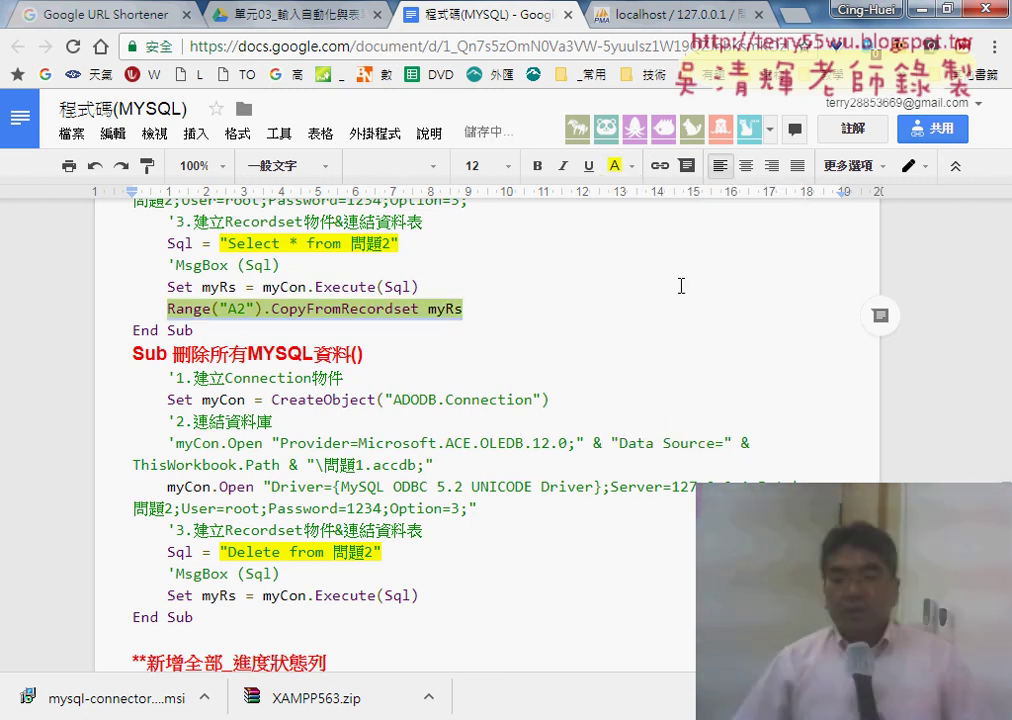